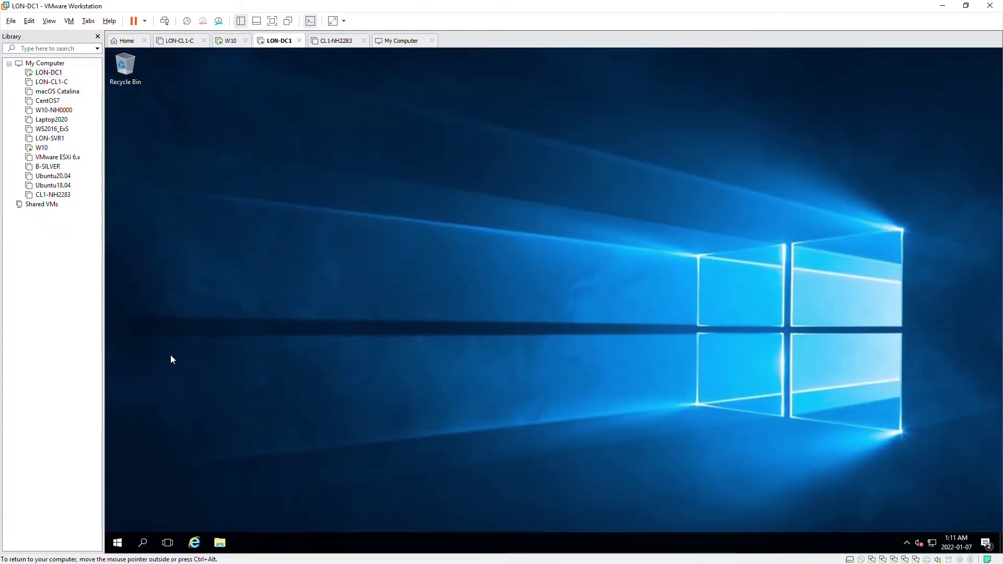
Open the Win+X quick-link menu from the Start button on LON-DC1's desktop
right_click(118, 546)
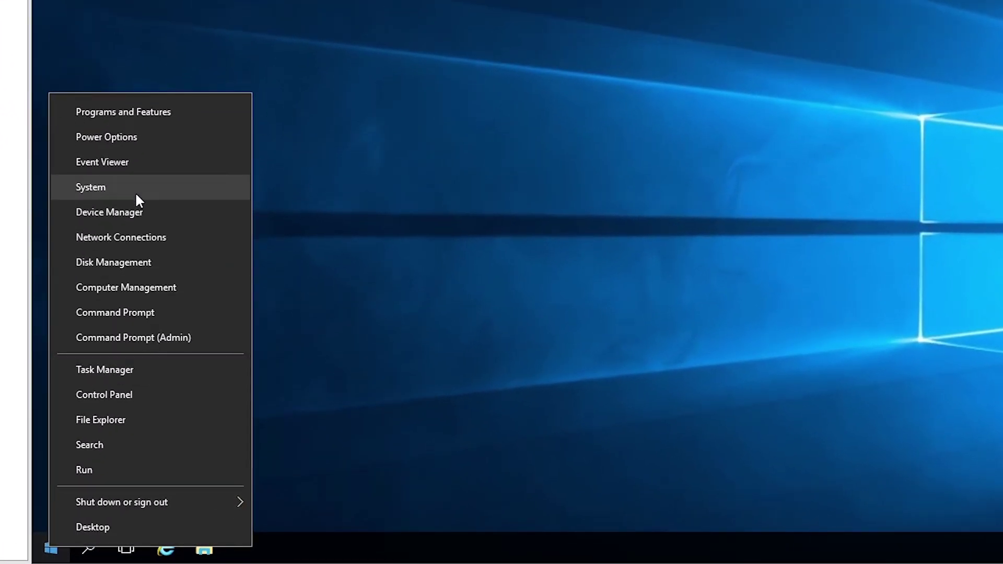
In LON-DC1's System Properties, turn on 'Allow remote connections to this computer' and save it
click(149, 191)
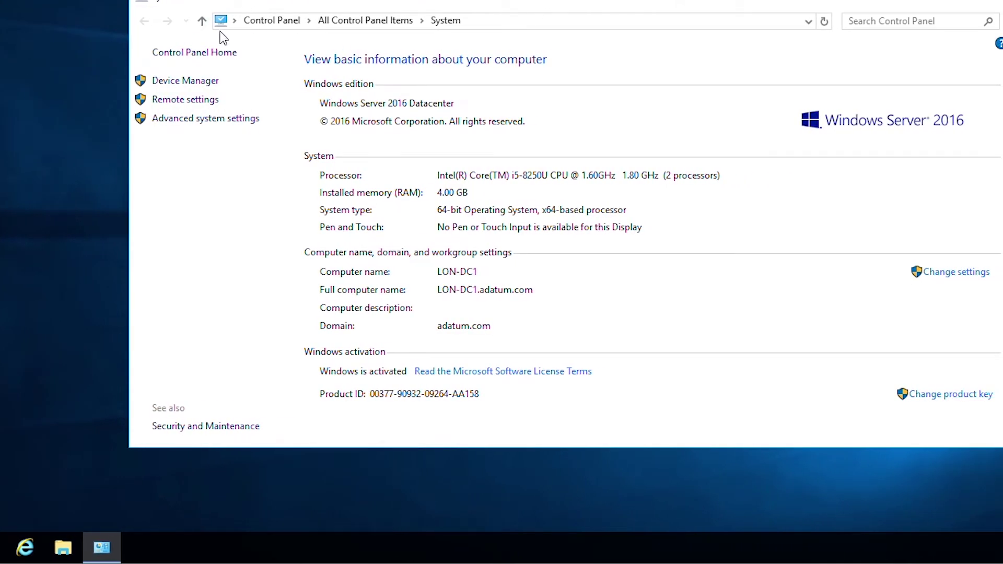
click(197, 100)
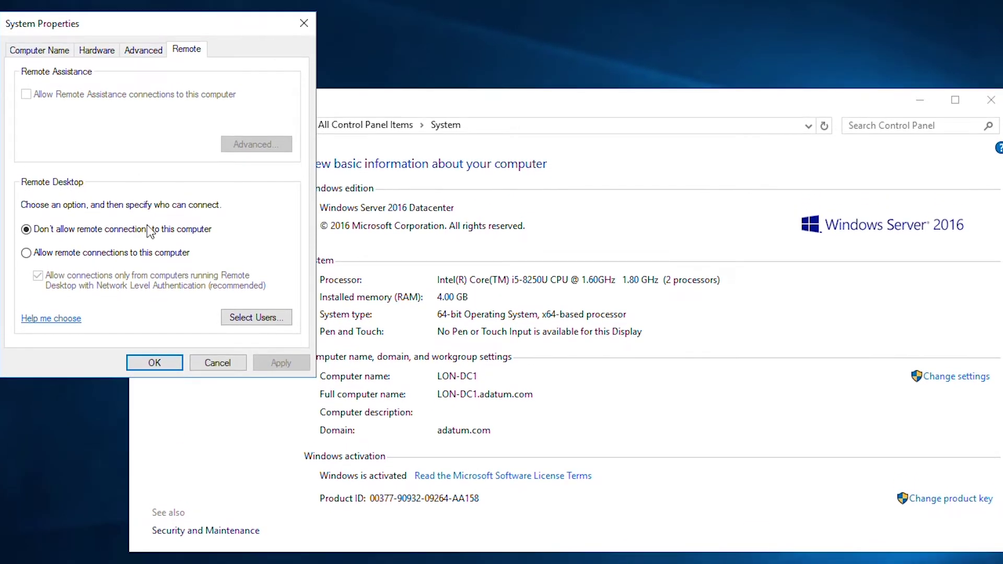
click(58, 254)
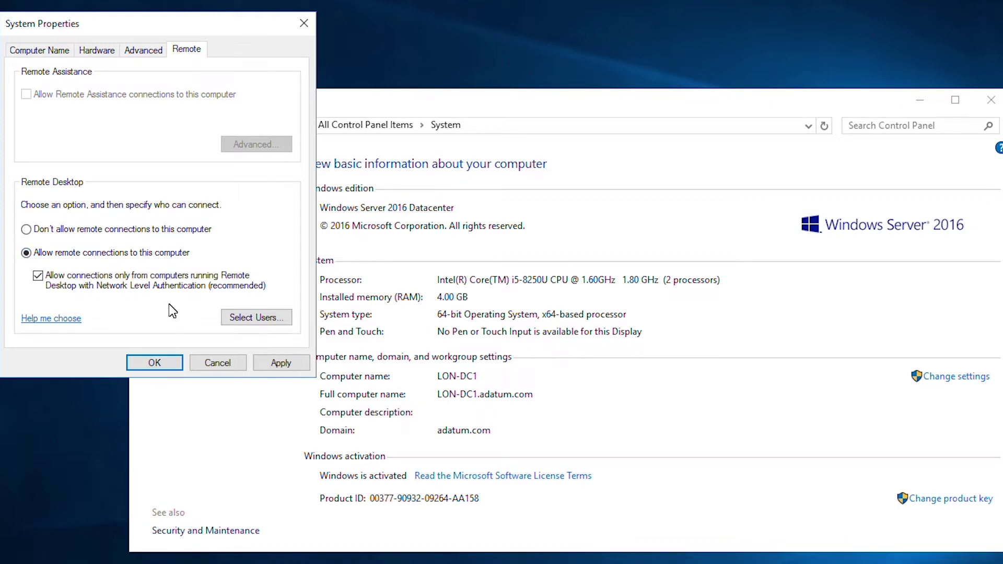
click(246, 317)
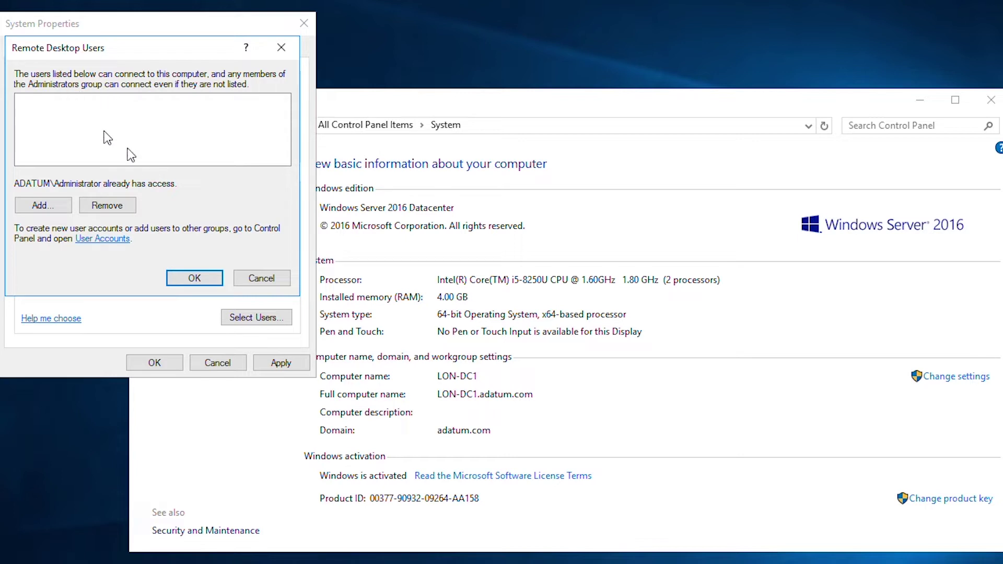
click(193, 280)
click(277, 365)
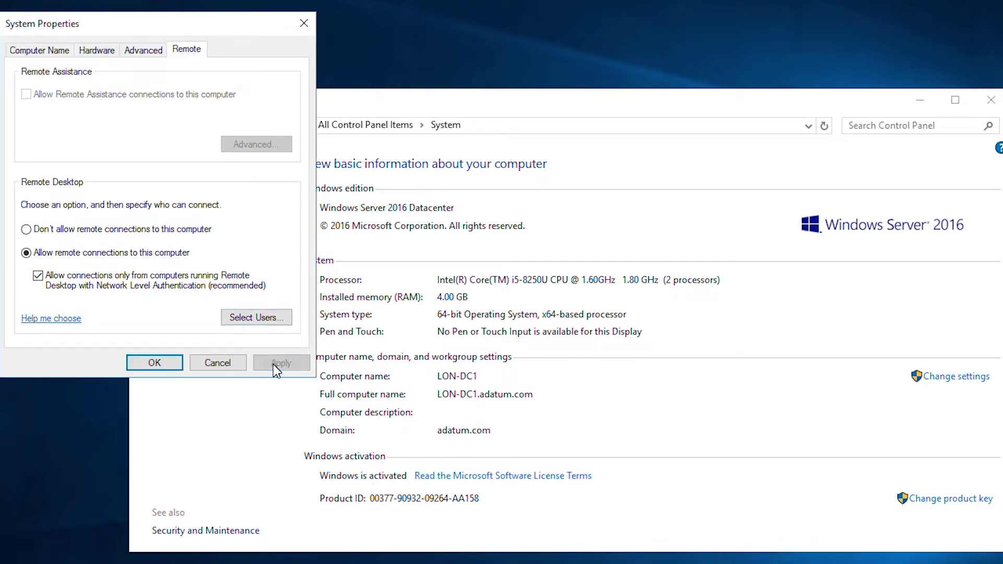
click(161, 368)
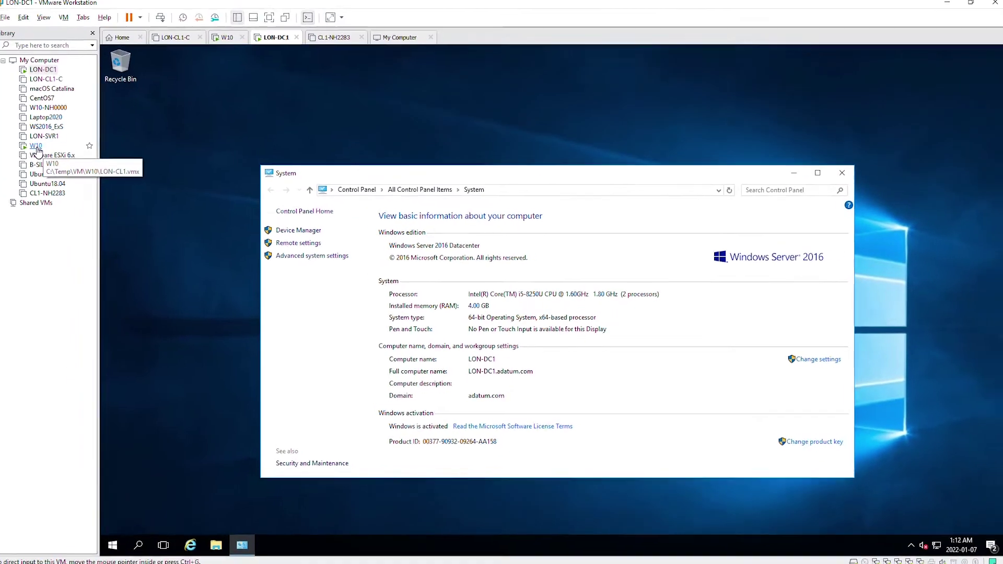
click(36, 147)
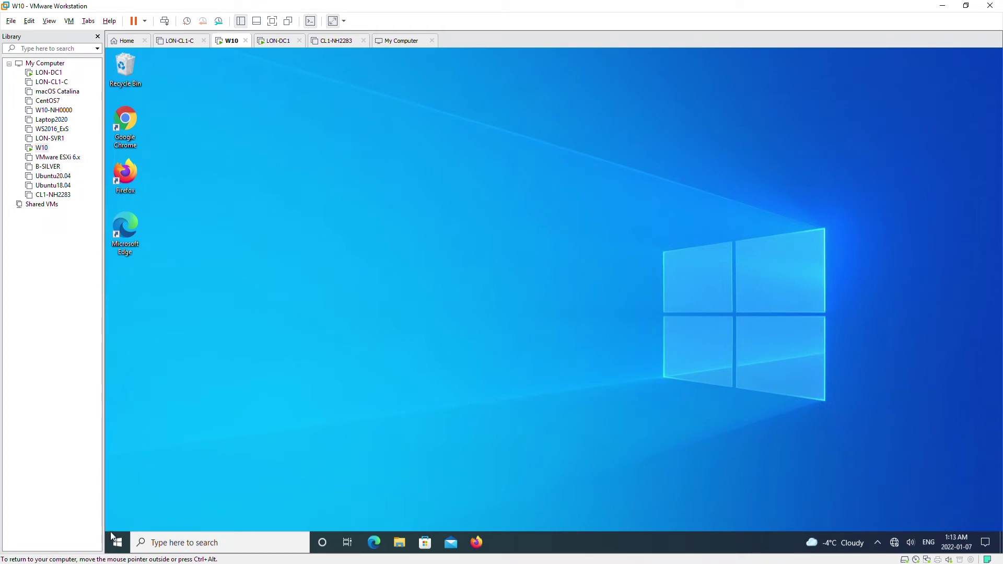
Launch Remote Desktop Connection on W10 from a Start search for 'remote'
click(117, 544)
text(remote)
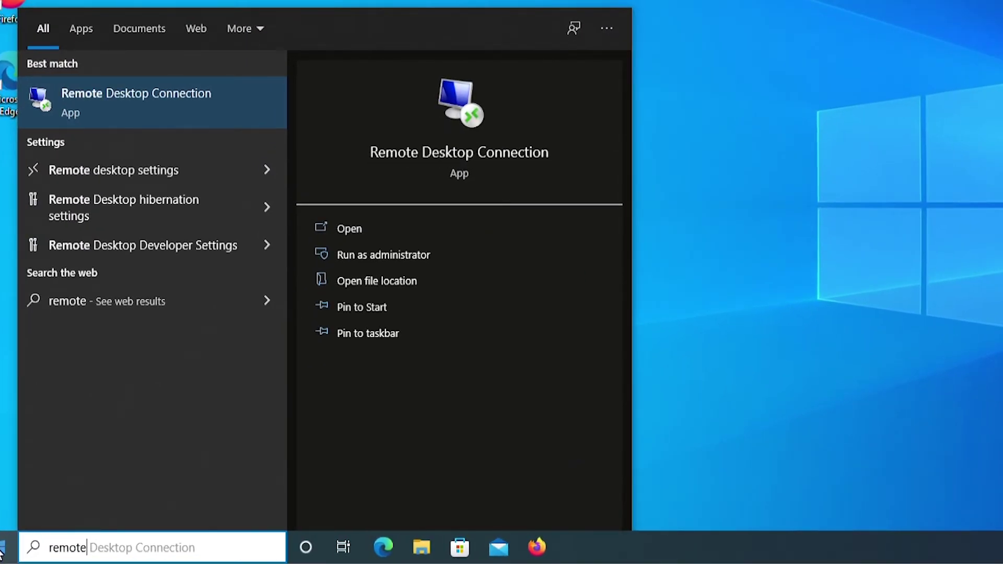
click(134, 105)
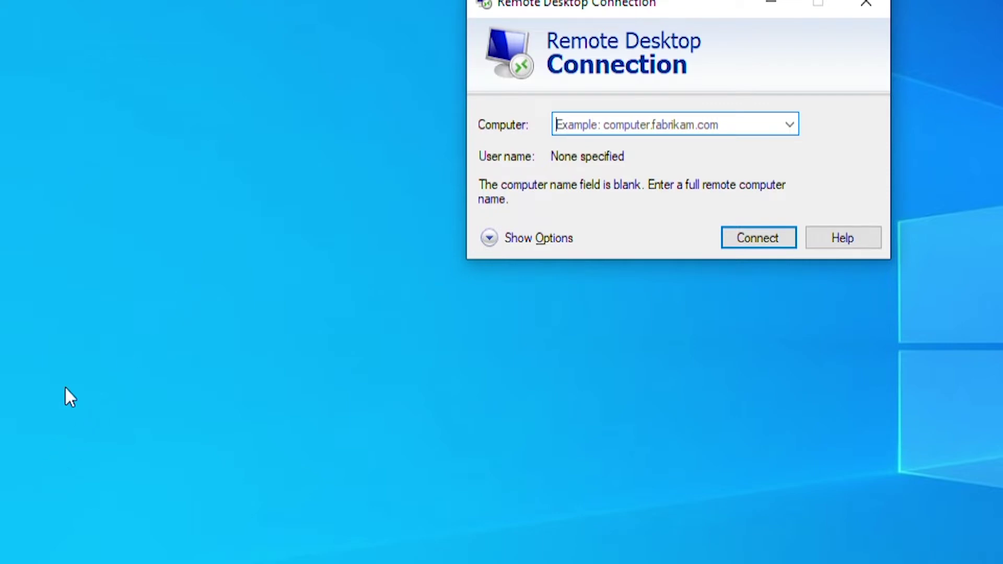
click(86, 345)
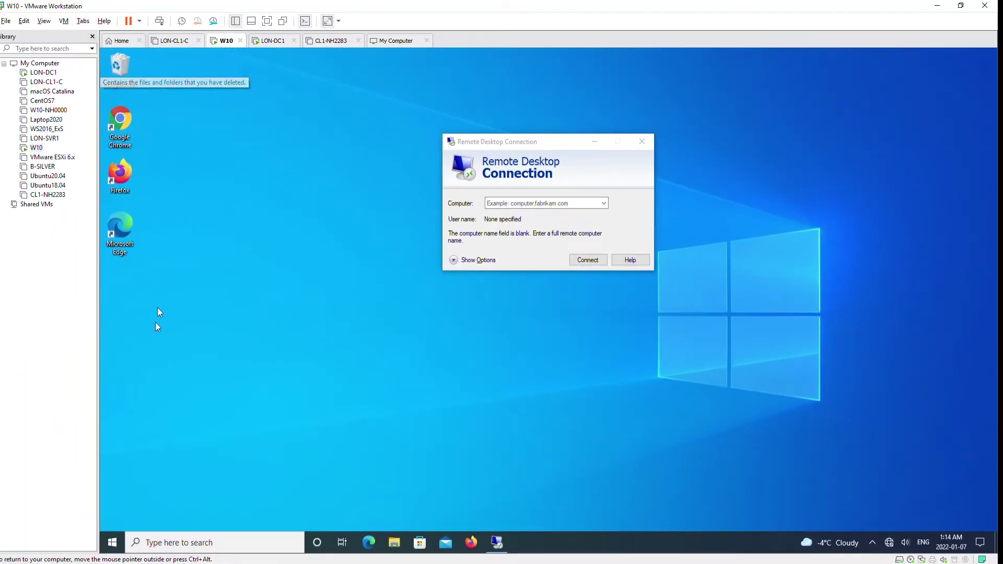
Open Command Prompt and ping 172.16.0.10, getting four replies with no loss
click(112, 543)
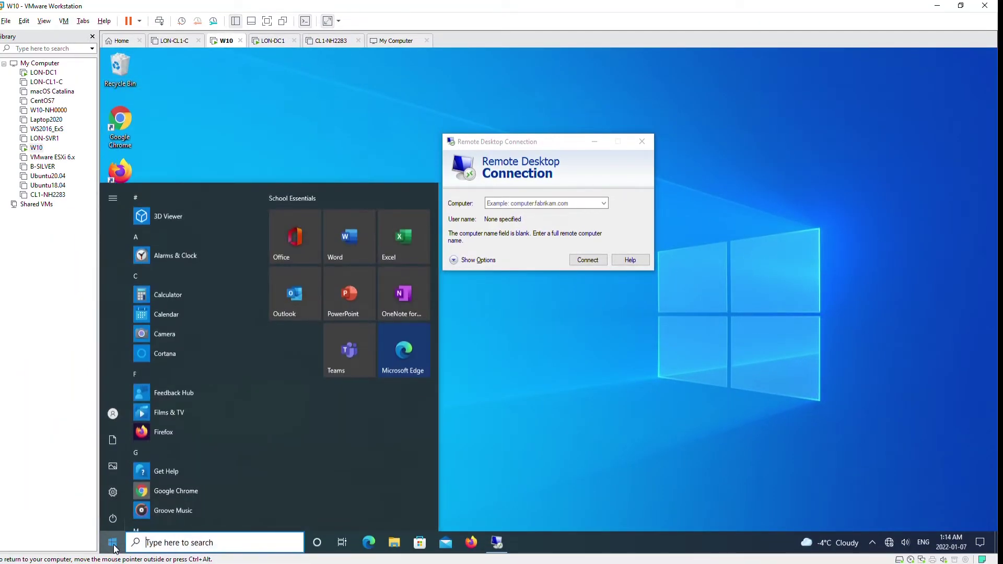
text(cmd)
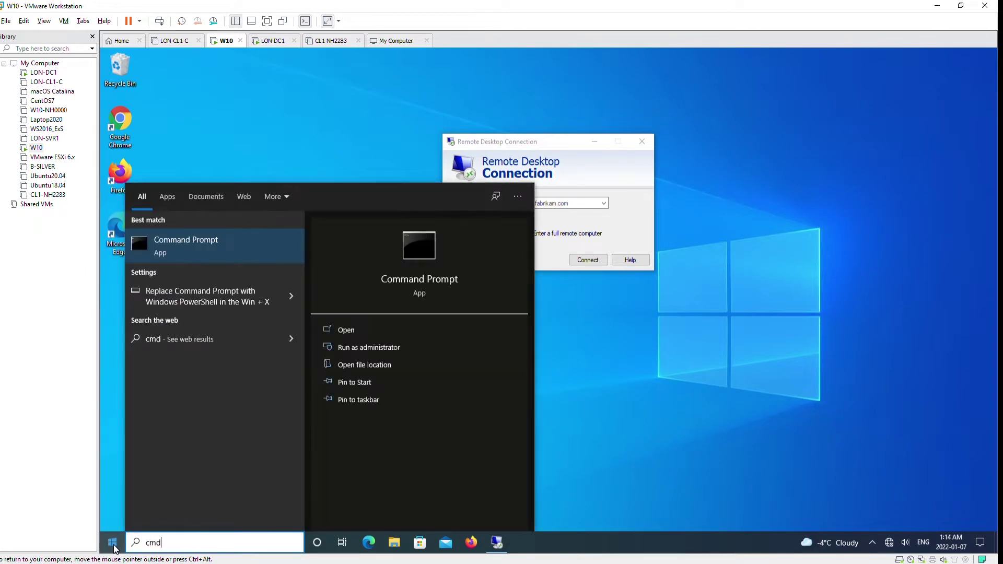
key(Return)
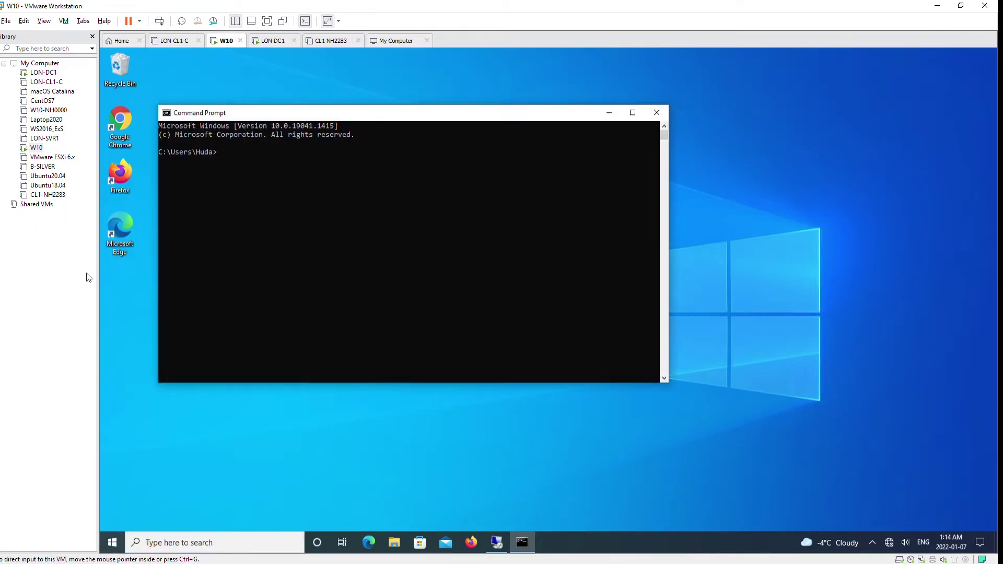
click(256, 178)
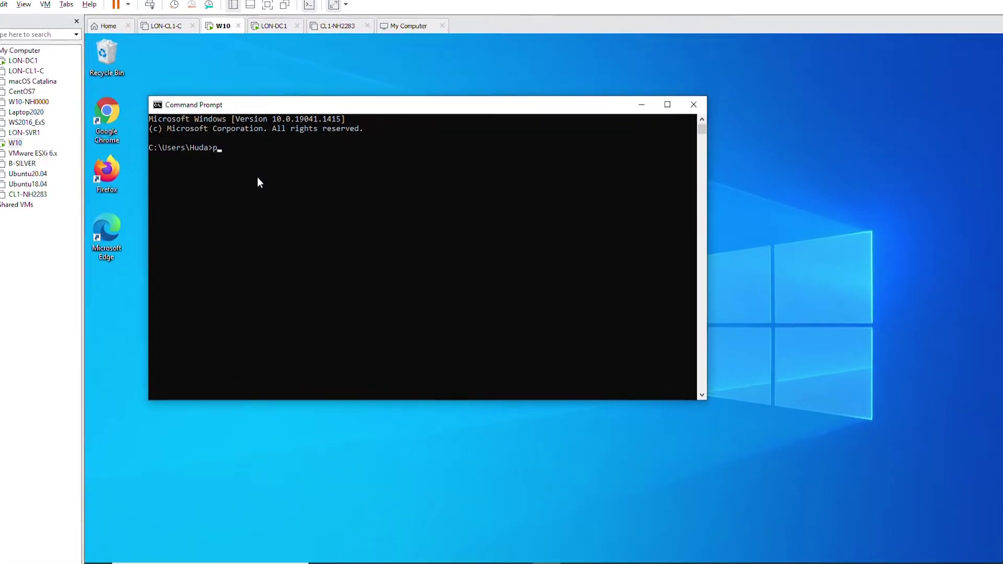
text(ping 172.1)
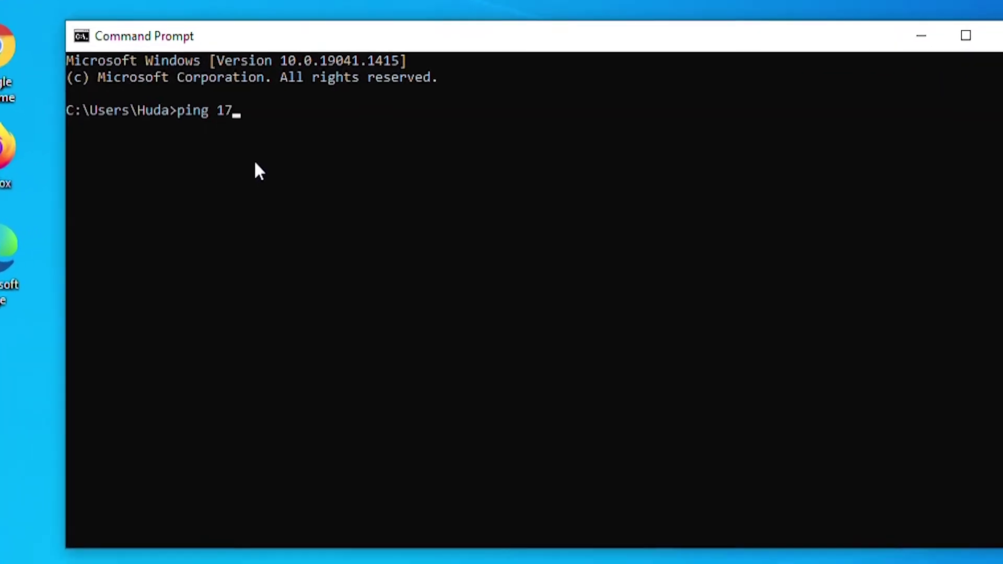
text(6.)
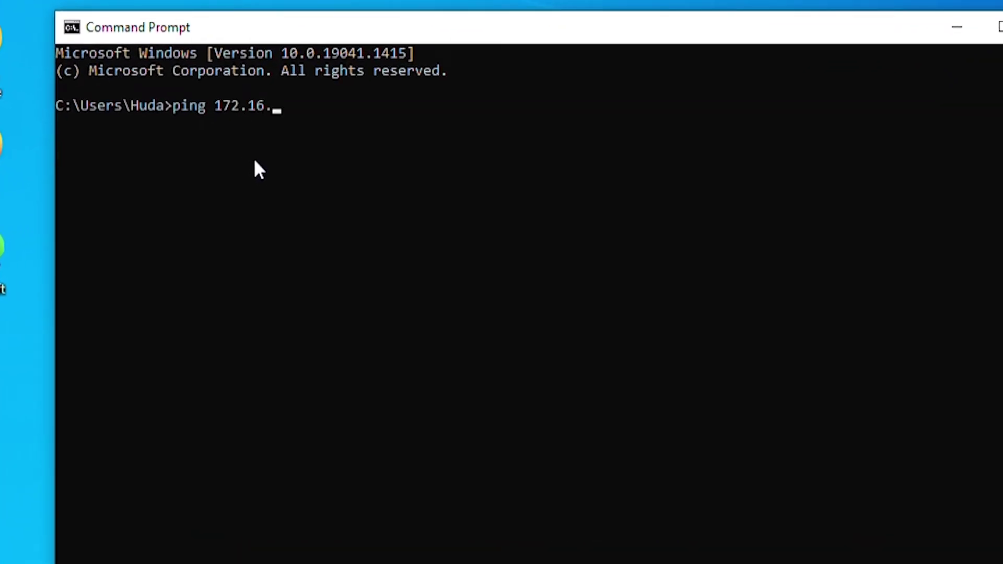
text(0.10)
click(329, 125)
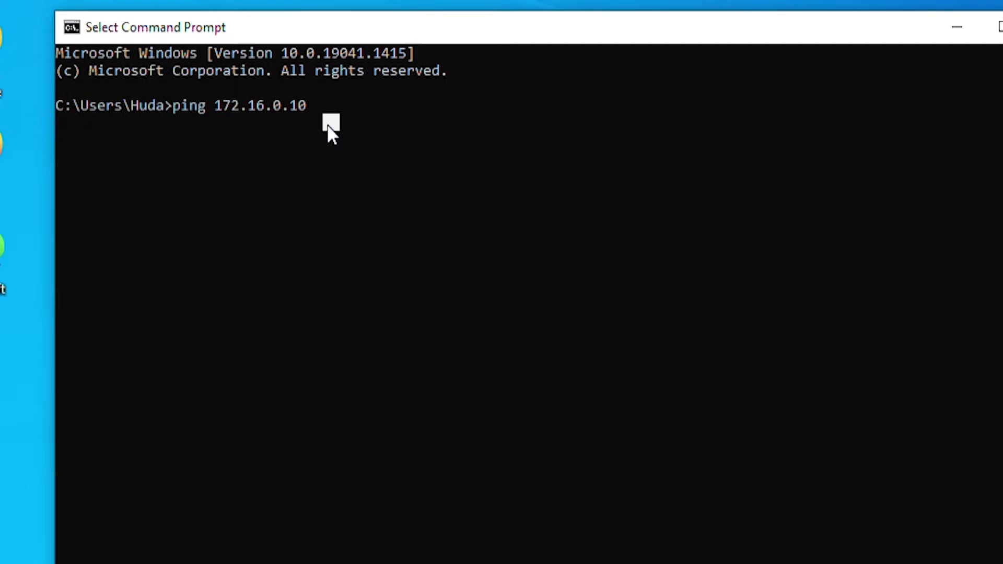
key(Return)
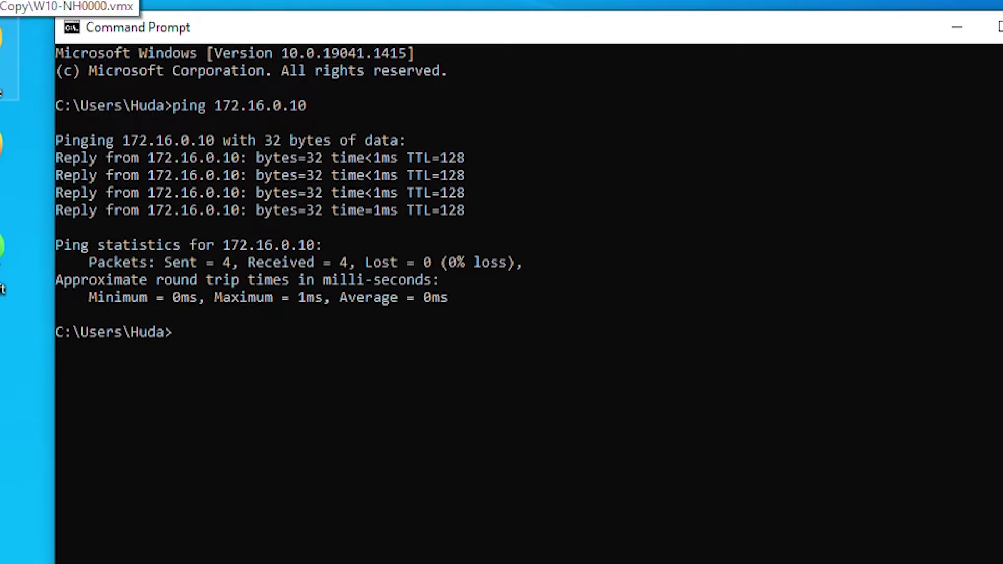
Run 'ipconfig /all' to list W10's full network configuration
click(275, 136)
click(426, 329)
key(Escape)
text(i)
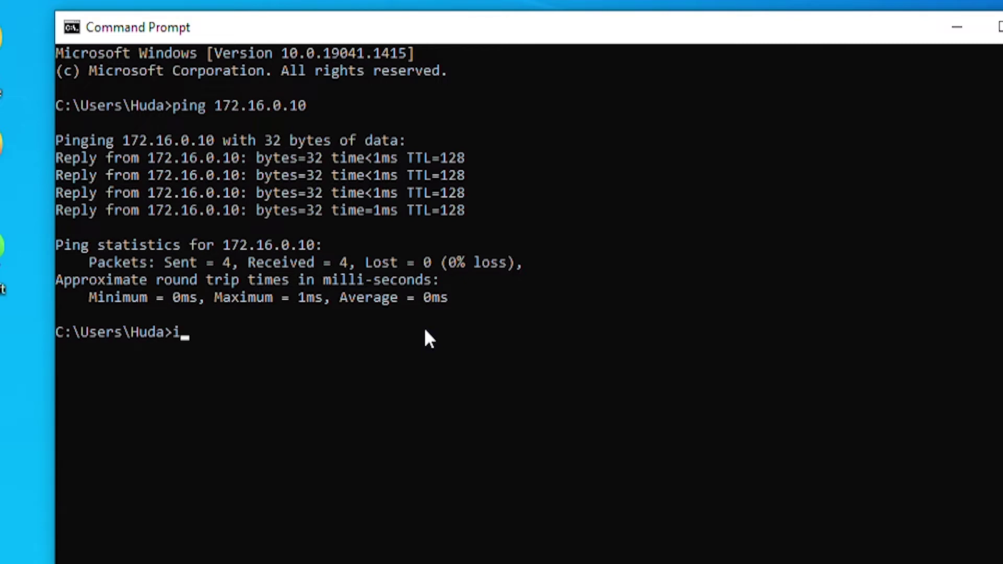
text(pconfig)
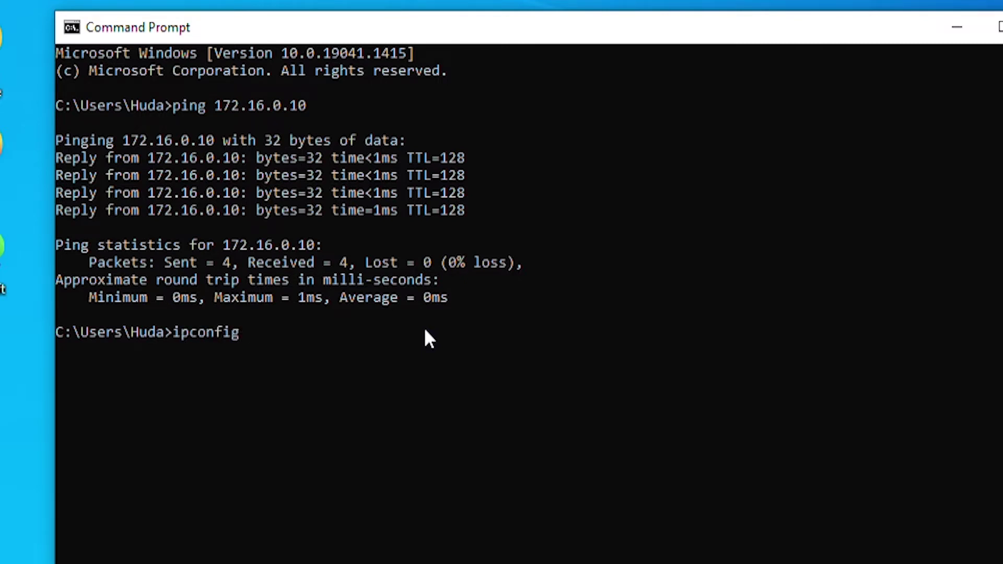
text( /all)
key(Return)
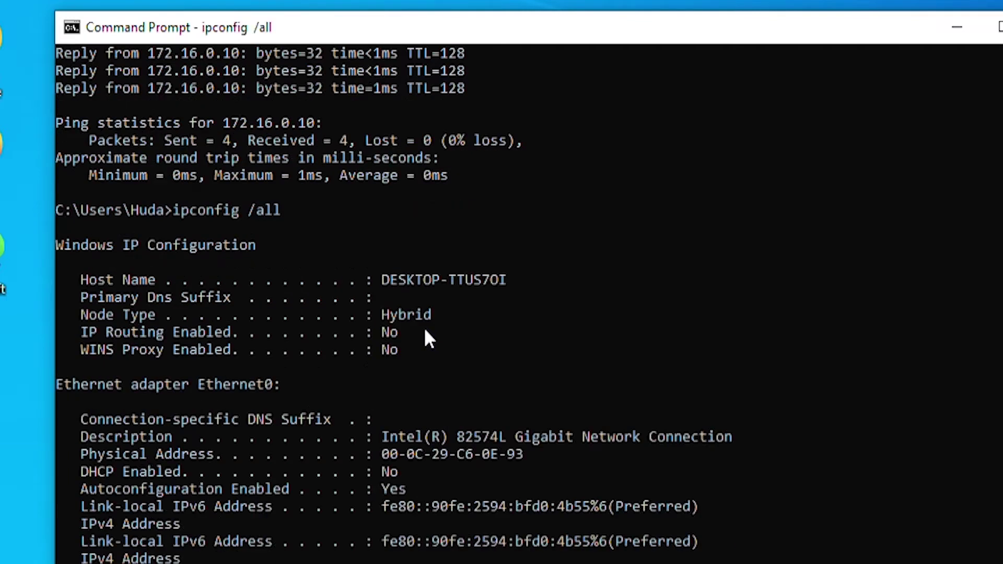
Ping LON-DC1 by name for 4 replies with 0% loss, then close Command Prompt
click(389, 351)
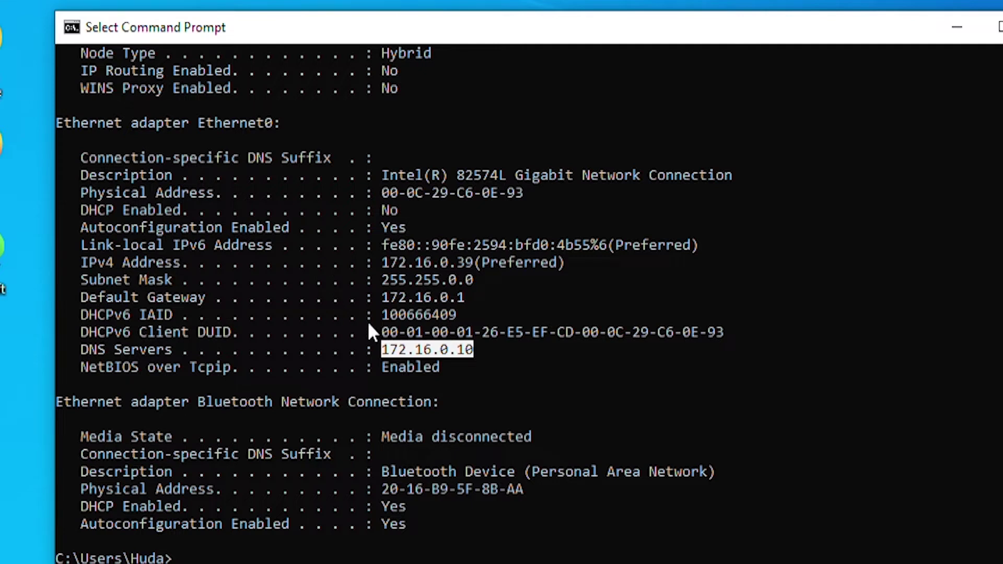
click(427, 346)
click(393, 471)
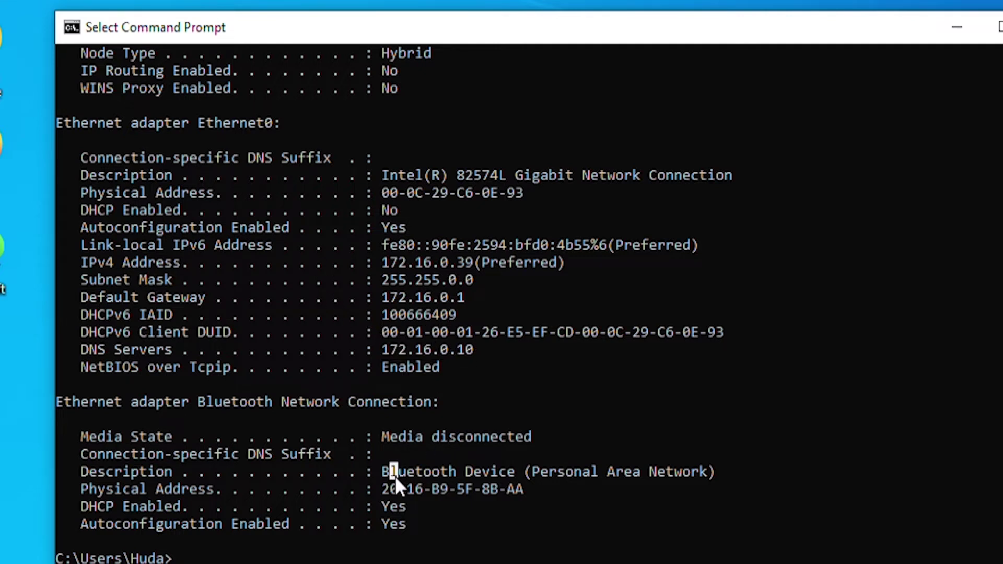
text(ping )
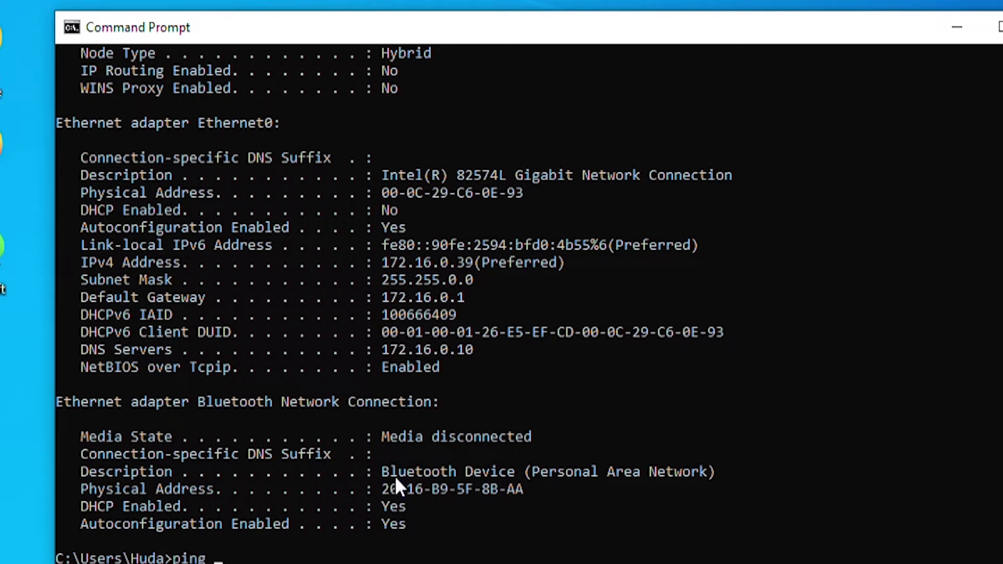
text(LON-DC1)
key(Return)
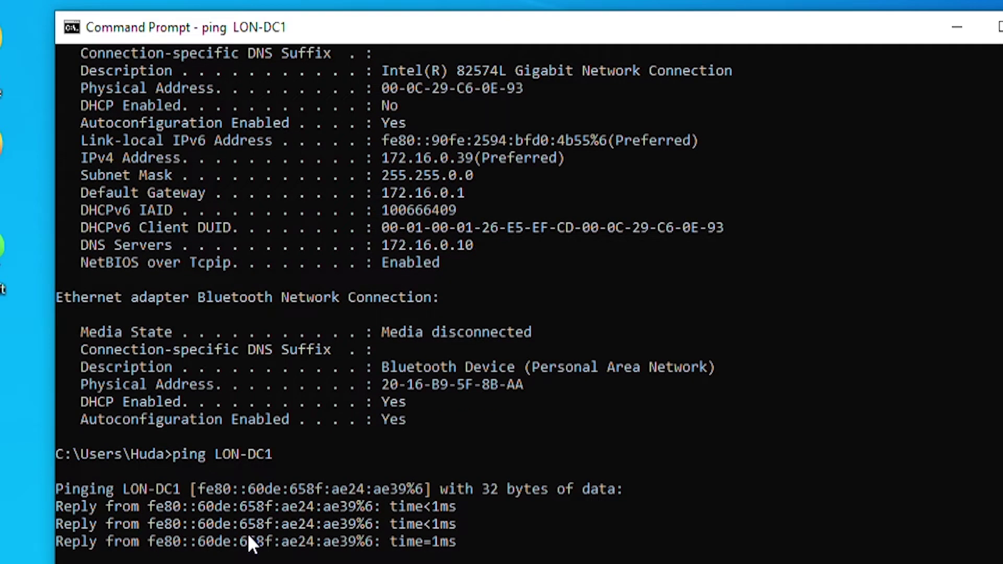
key(Return)
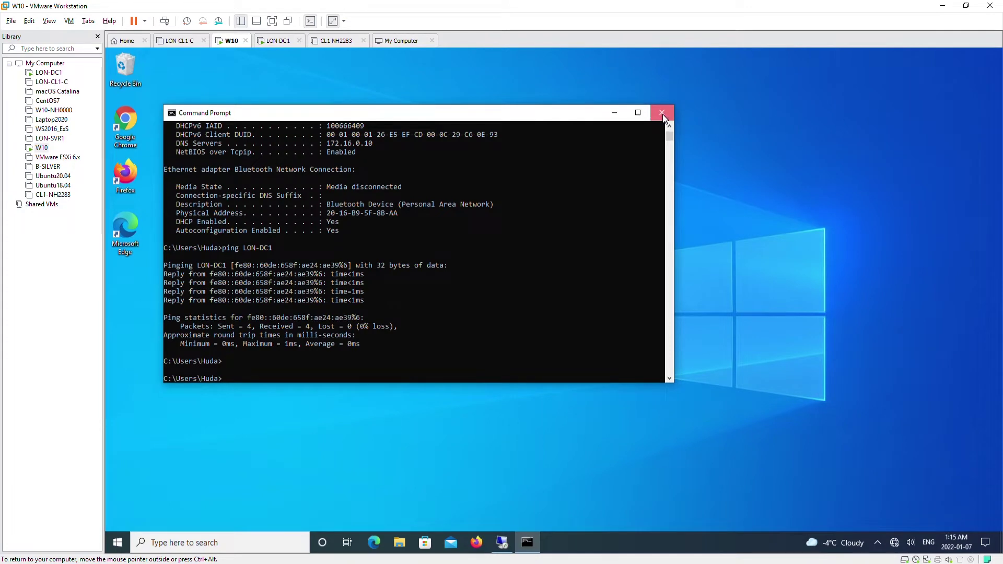
click(662, 113)
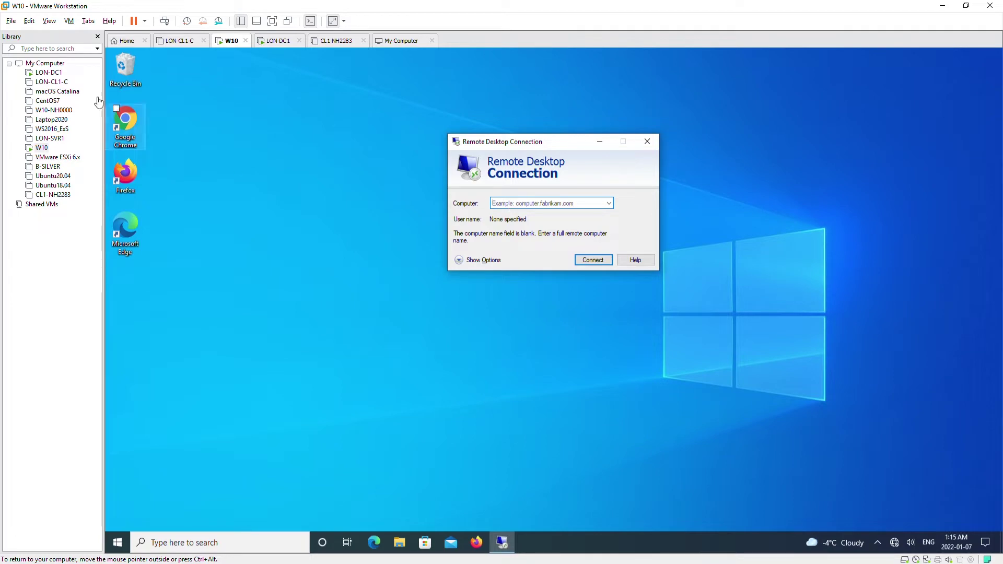
Enter 172.16.0.10 as the remote computer in Remote Desktop Connection and connect
click(502, 203)
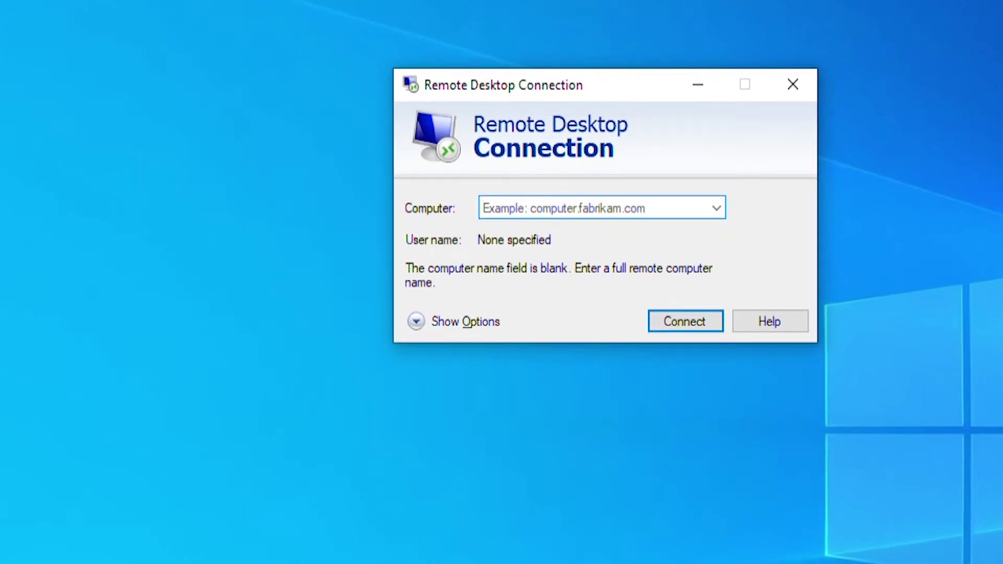
click(524, 212)
text(1)
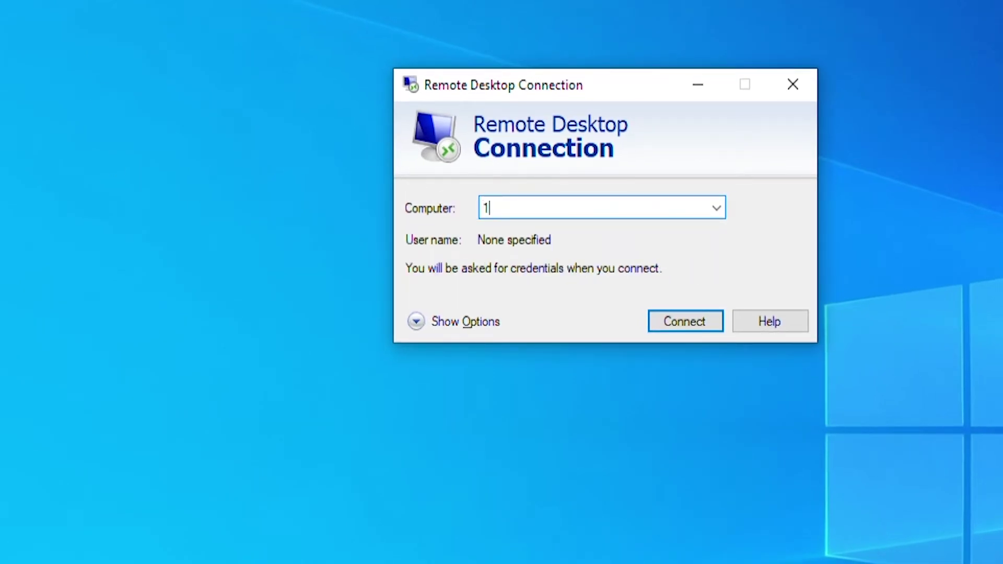
text(72.16.0.10)
click(682, 324)
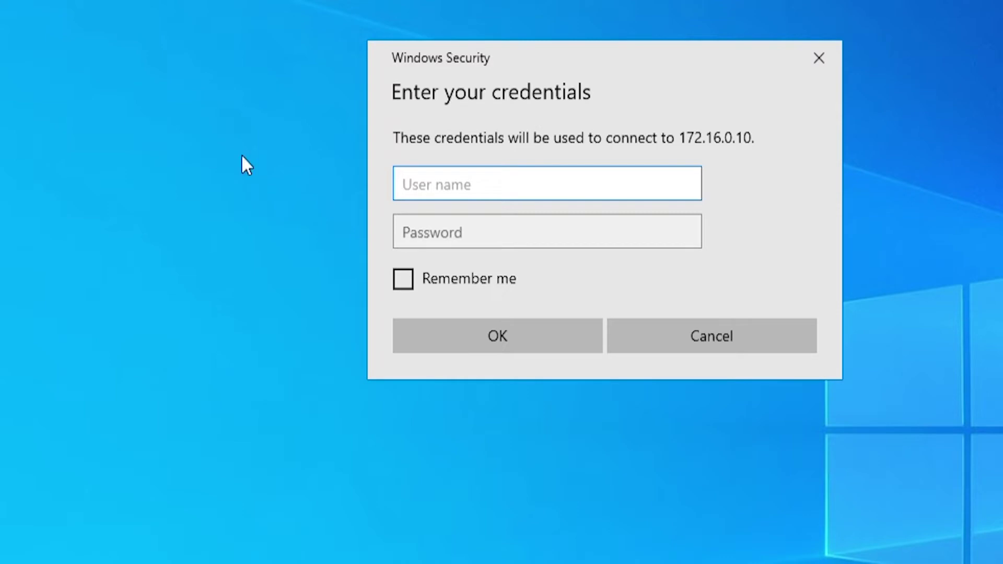
Sign in as administrator with the account password, then dismiss the CredSSP error
text(a)
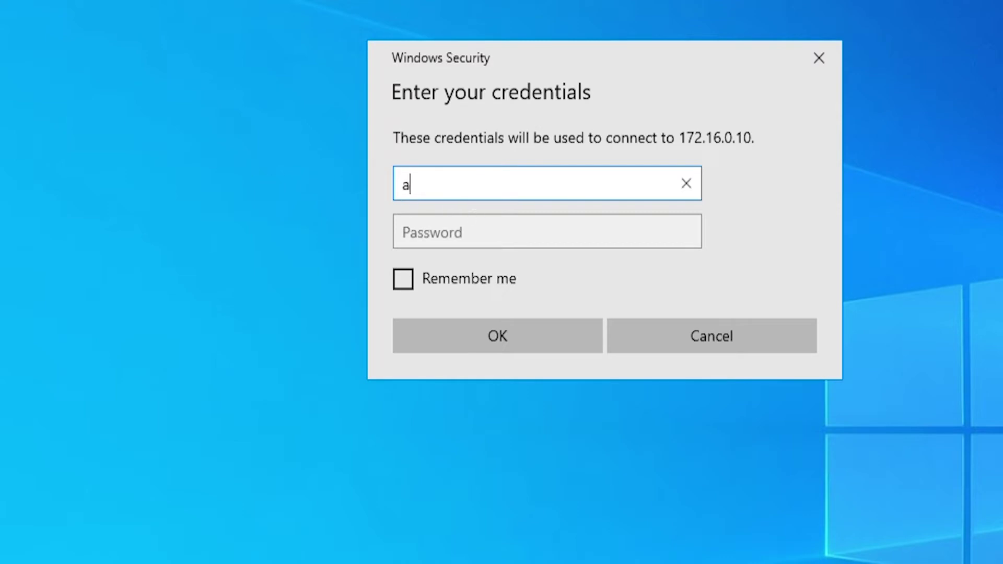
text(dministrator)
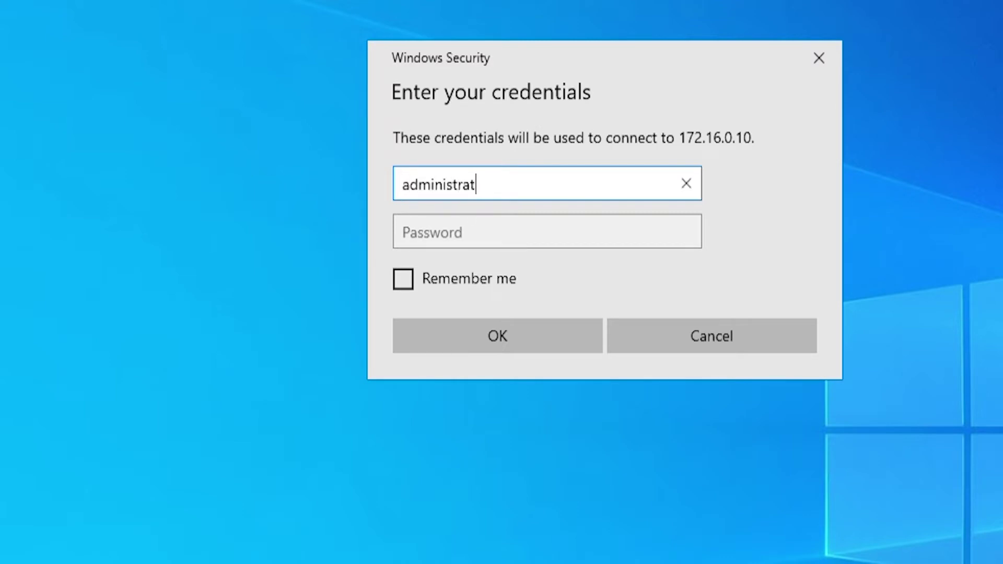
key(Tab)
text(••••••••)
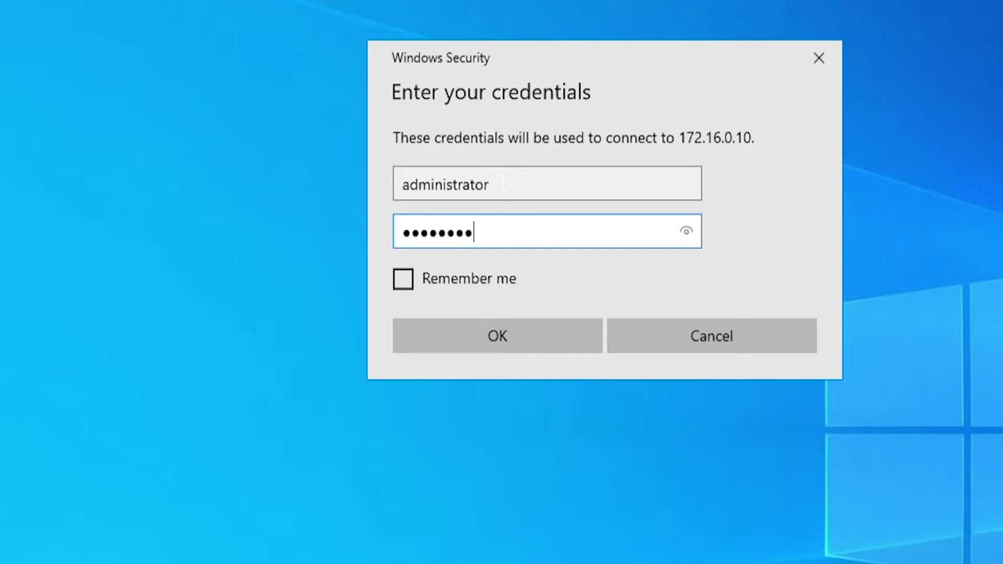
key(Return)
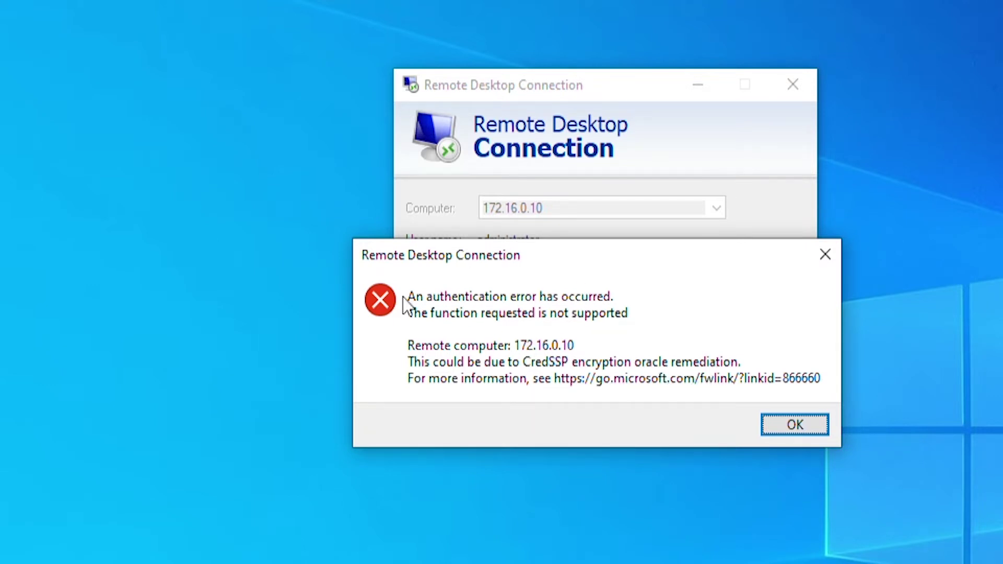
click(785, 426)
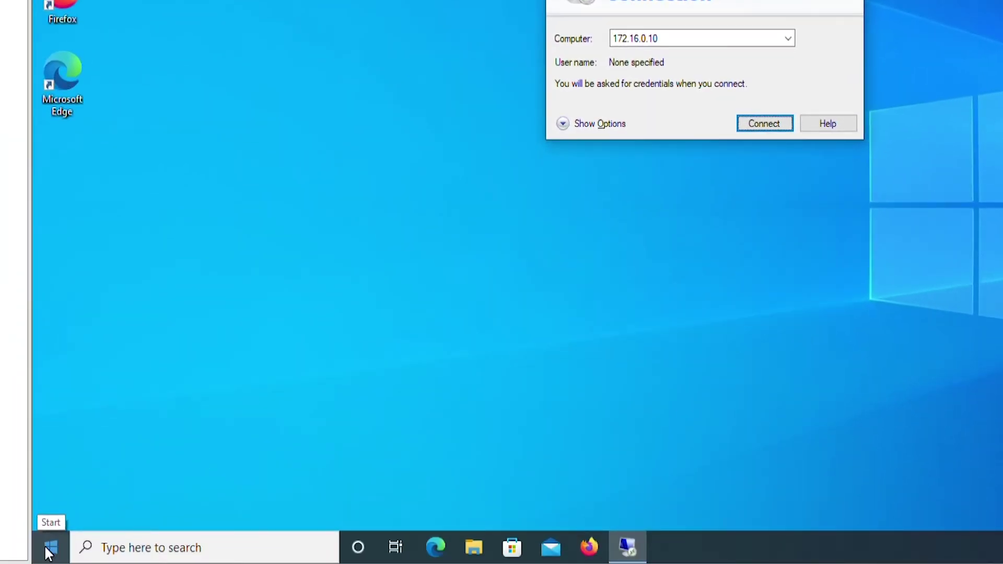
Open the Local Group Policy Editor from a Start search for 'policy' and widen its tree
click(50, 547)
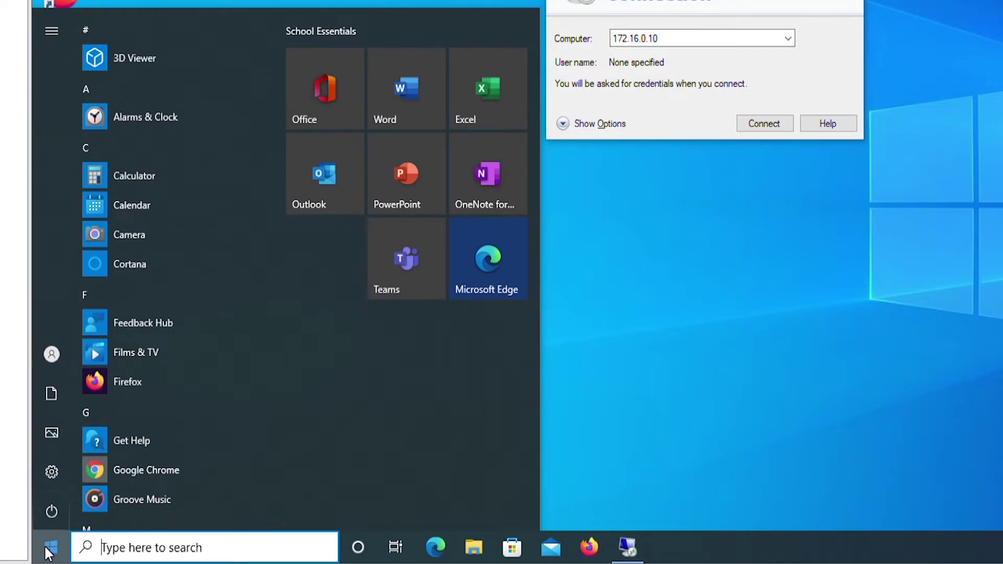
text(policy)
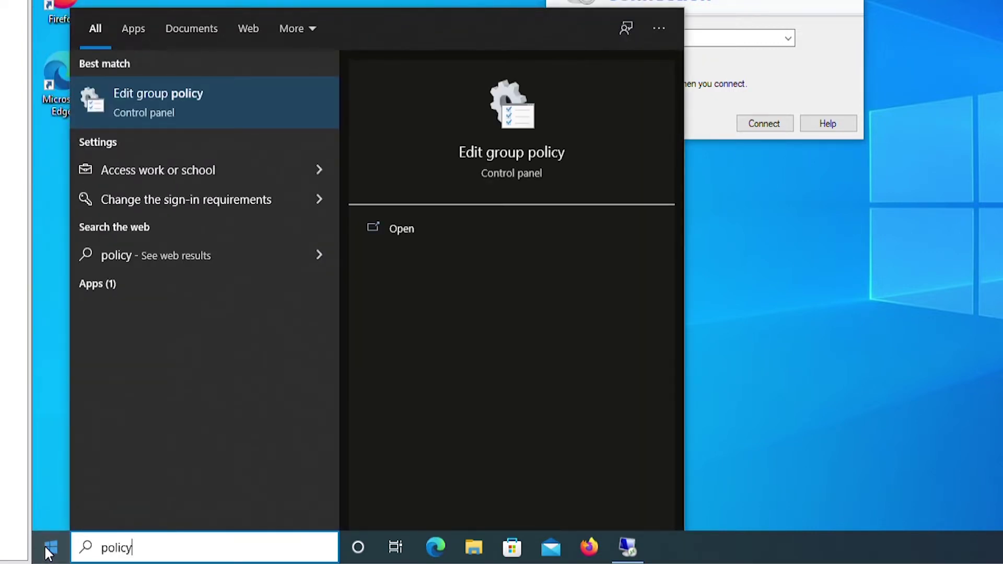
click(214, 92)
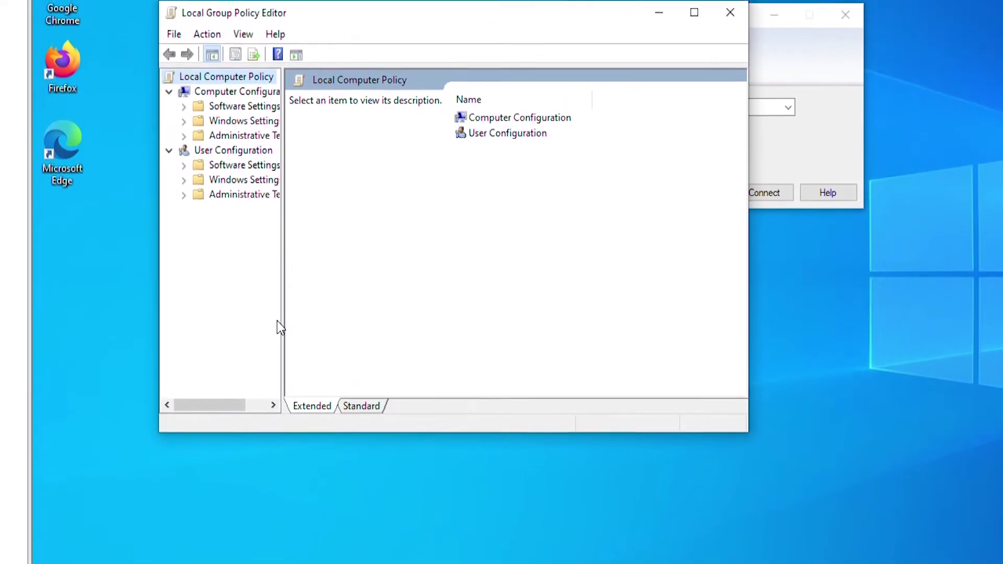
drag(277, 321, 334, 329)
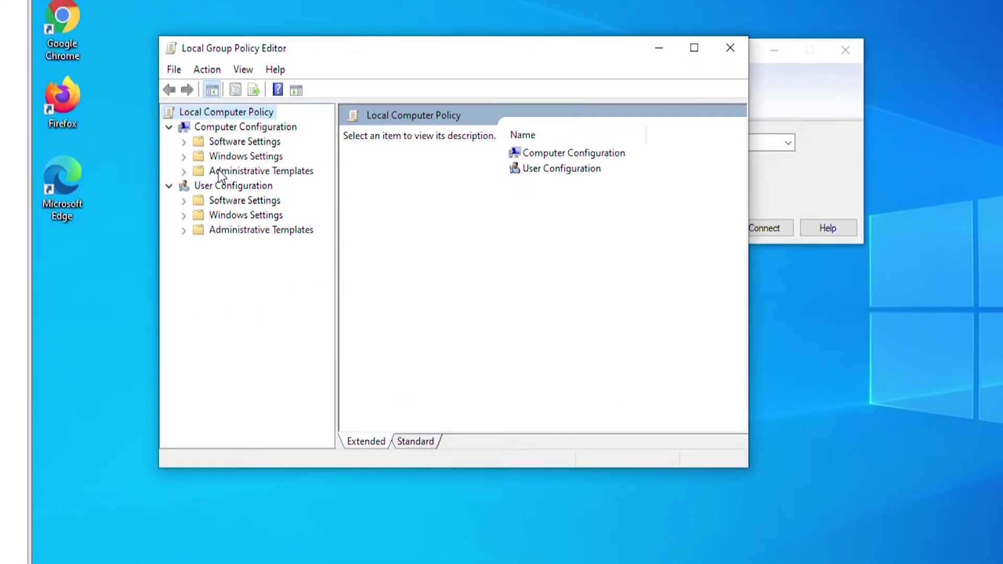
Under Administrative Templates > System > Credentials Delegation, edit Encryption Oracle Remediation
click(184, 172)
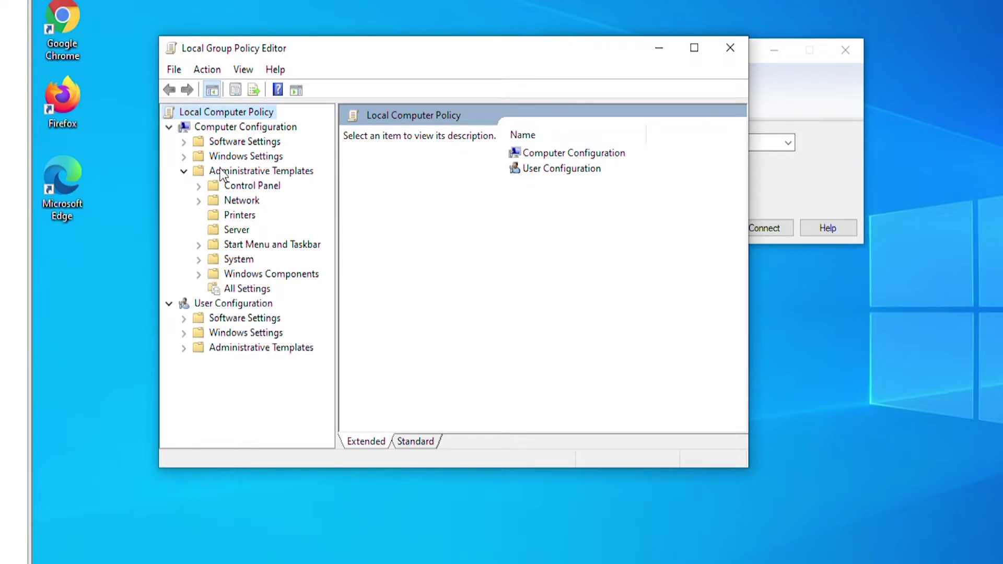
click(218, 259)
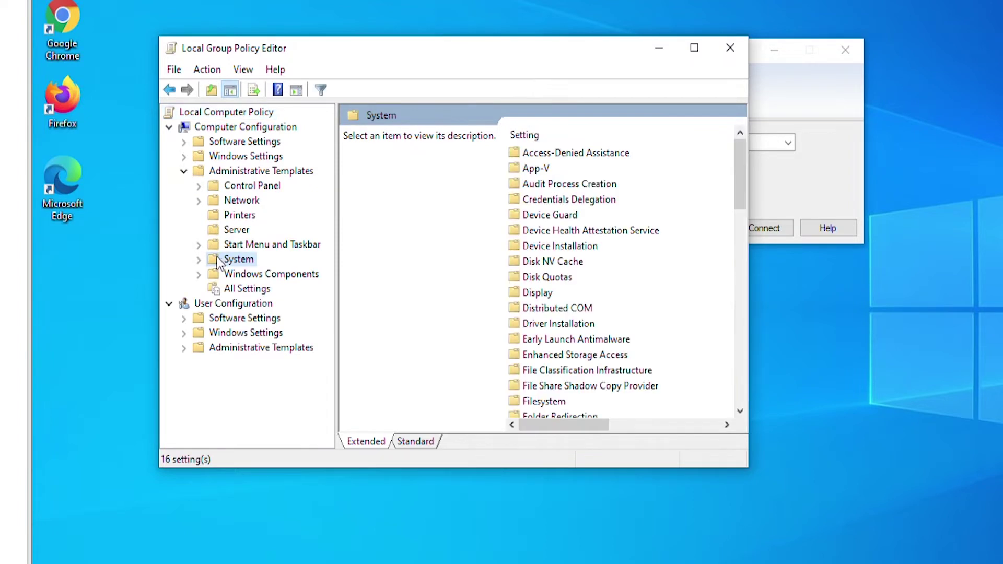
click(198, 260)
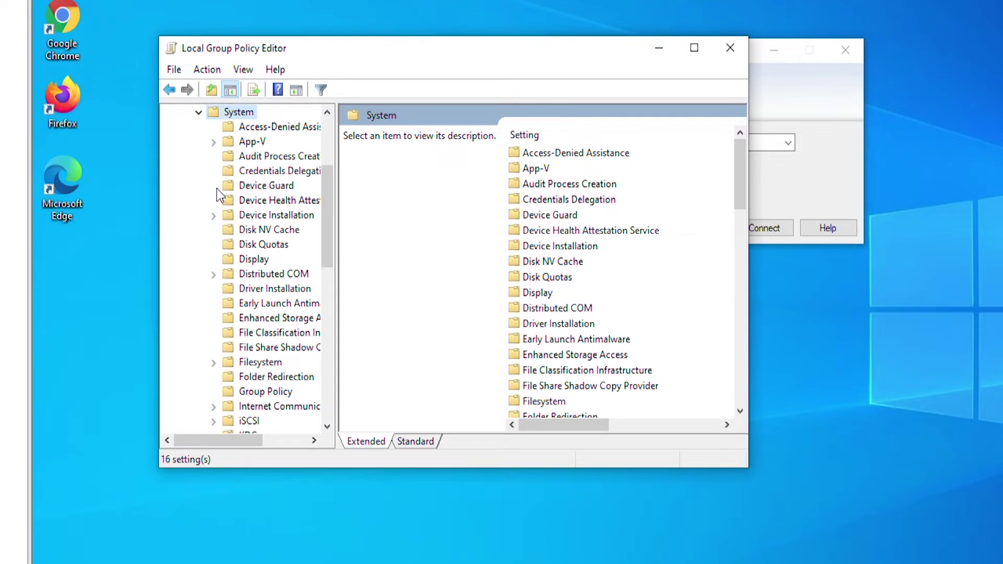
click(270, 172)
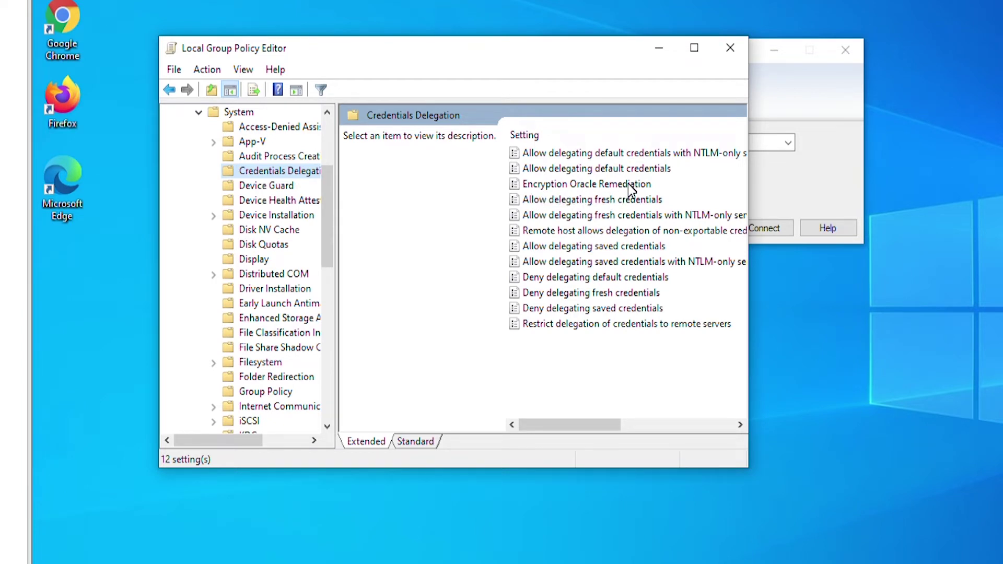
click(629, 183)
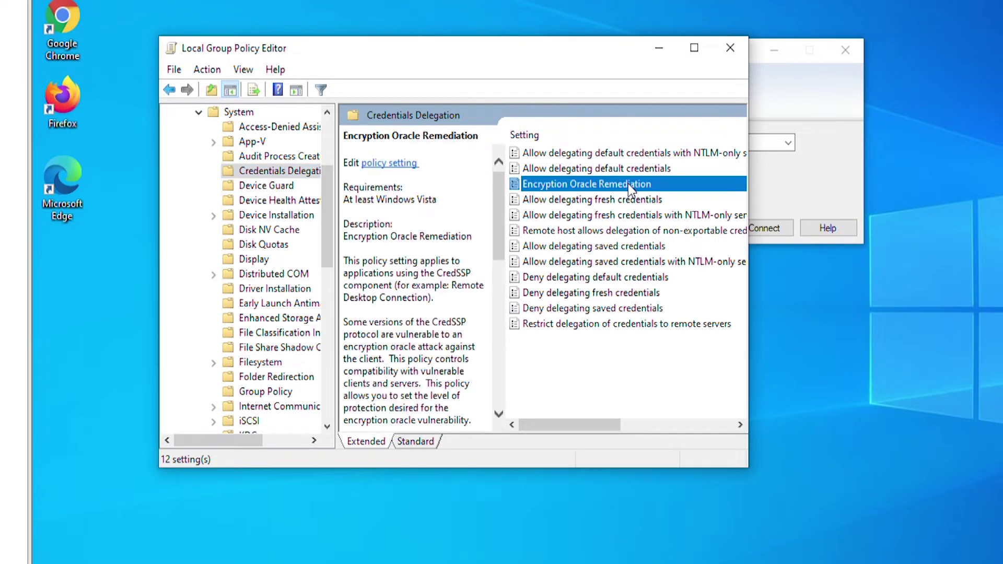
right_click(629, 184)
click(660, 194)
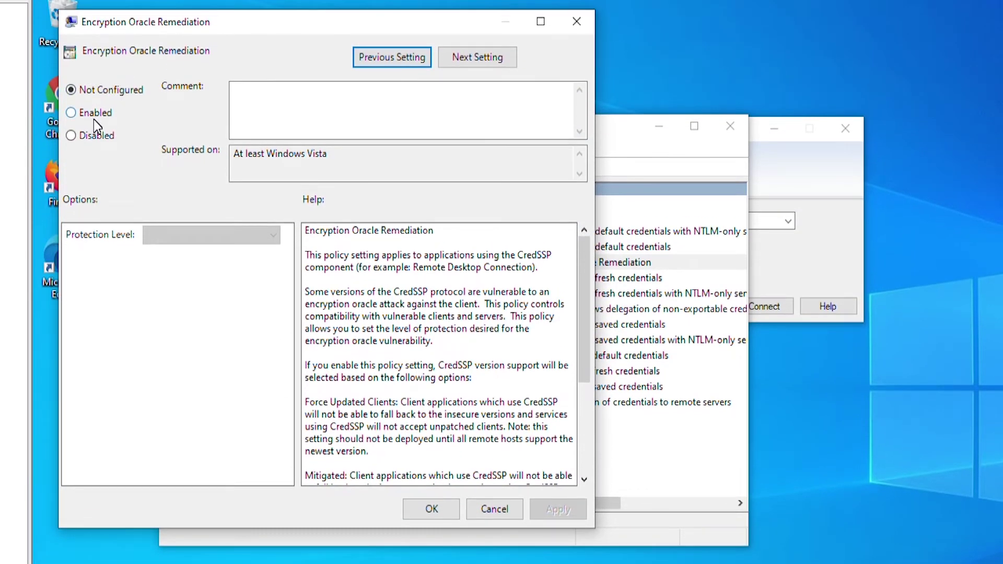
Set Encryption Oracle Remediation to Enabled with Protection Level Vulnerable and save
click(93, 119)
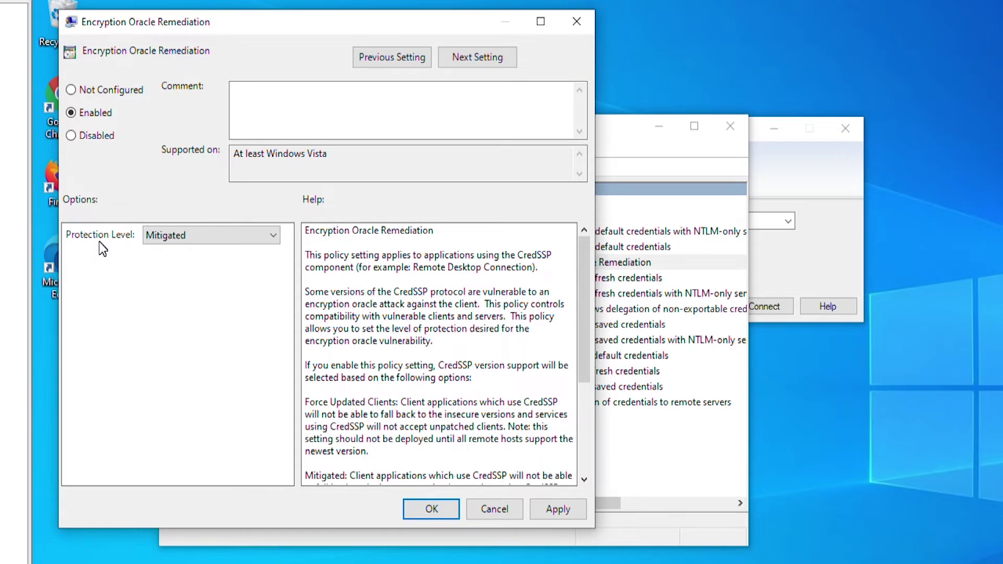
click(190, 238)
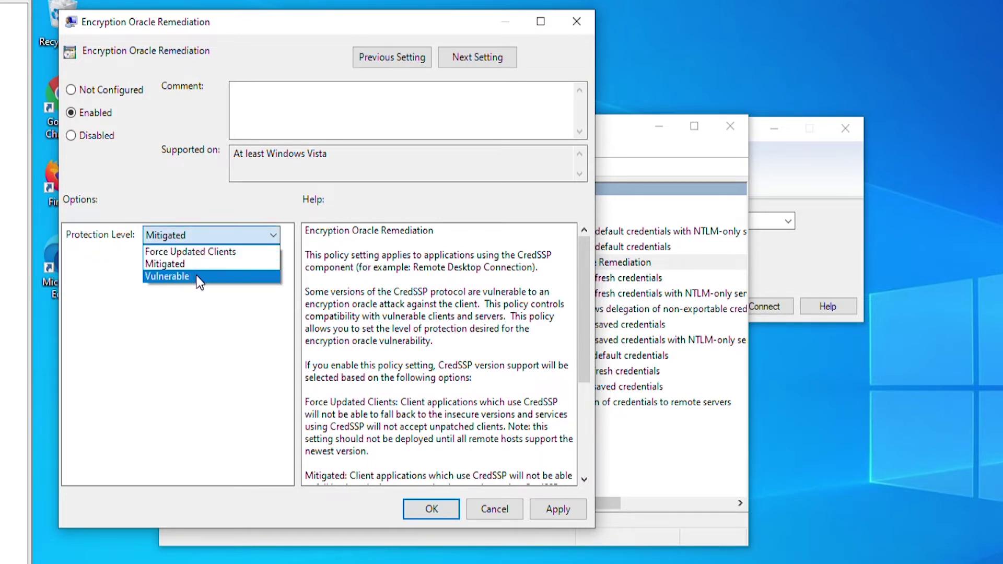
click(199, 276)
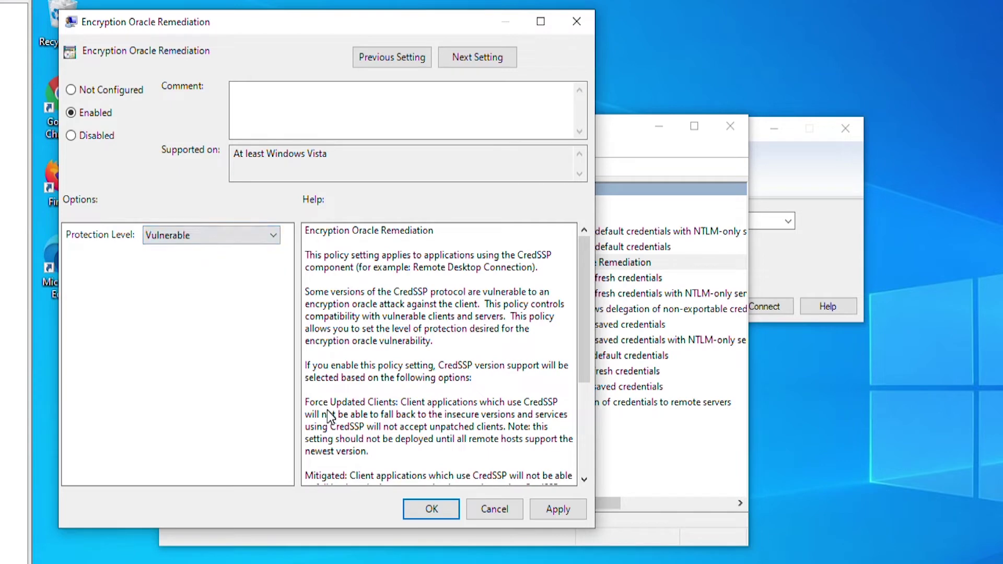
click(544, 509)
click(443, 511)
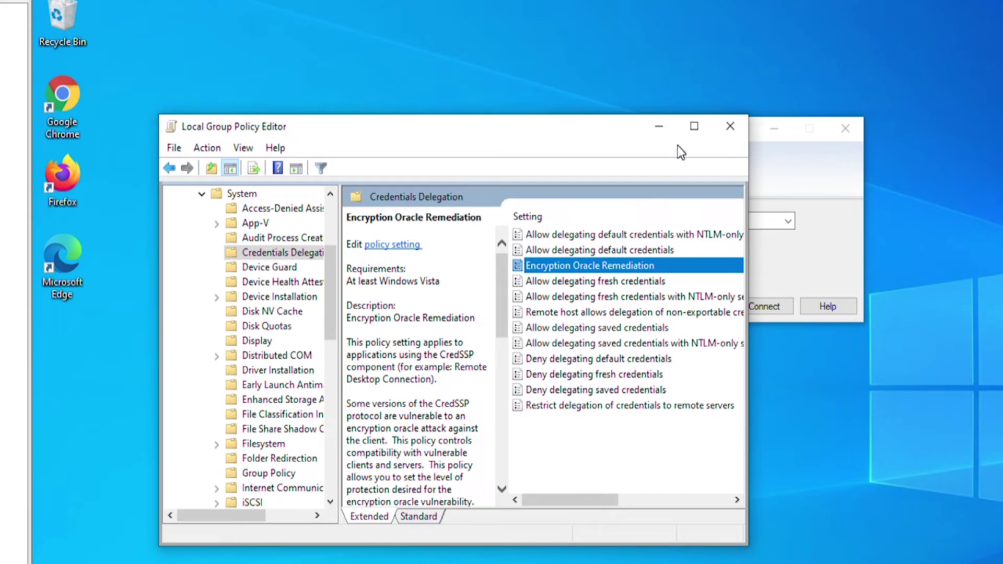
Close the policy editor, reconnect to 172.16.0.10 as administrator, and accept the untrusted certificate
click(728, 128)
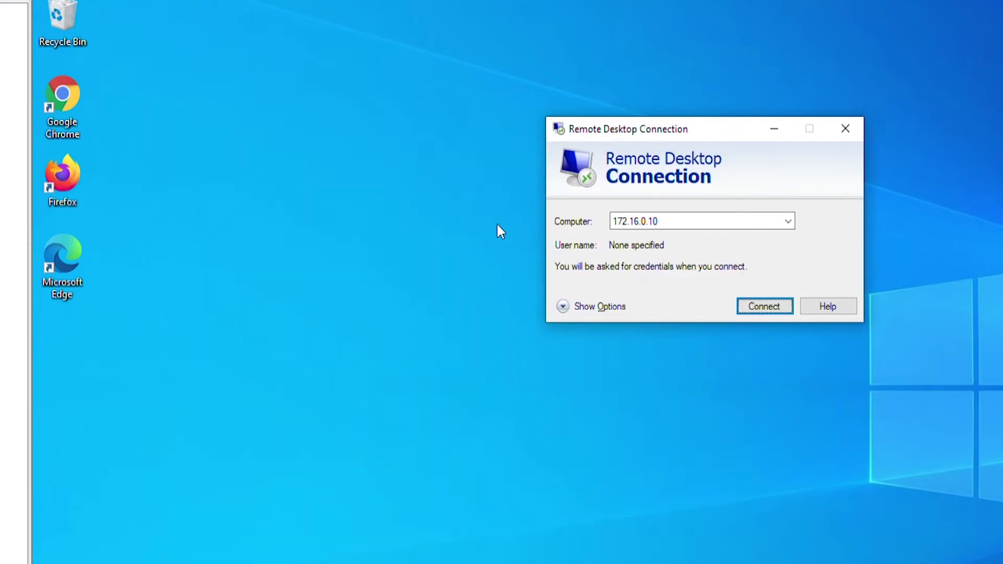
click(772, 314)
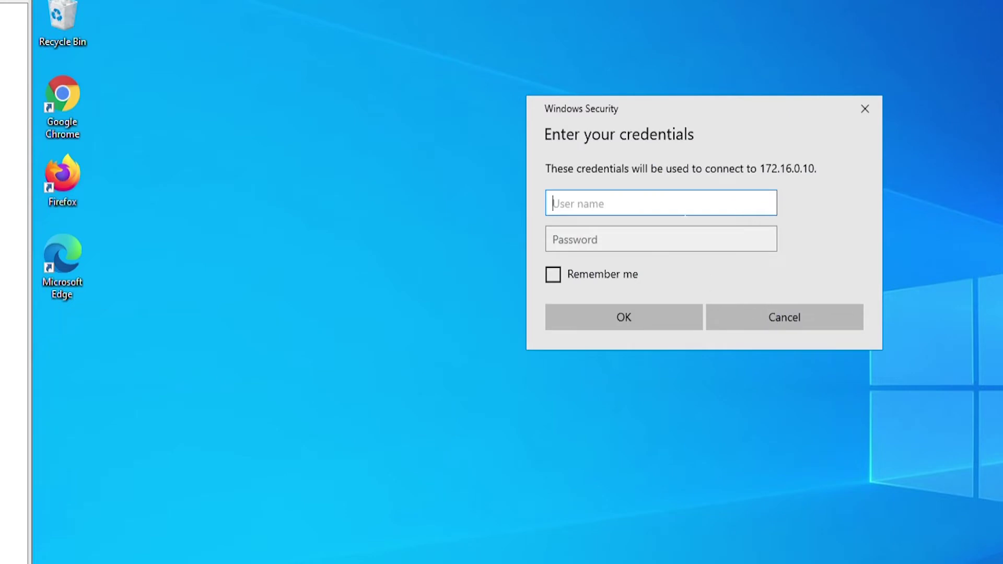
text(administrator)
key(Tab)
text(••)
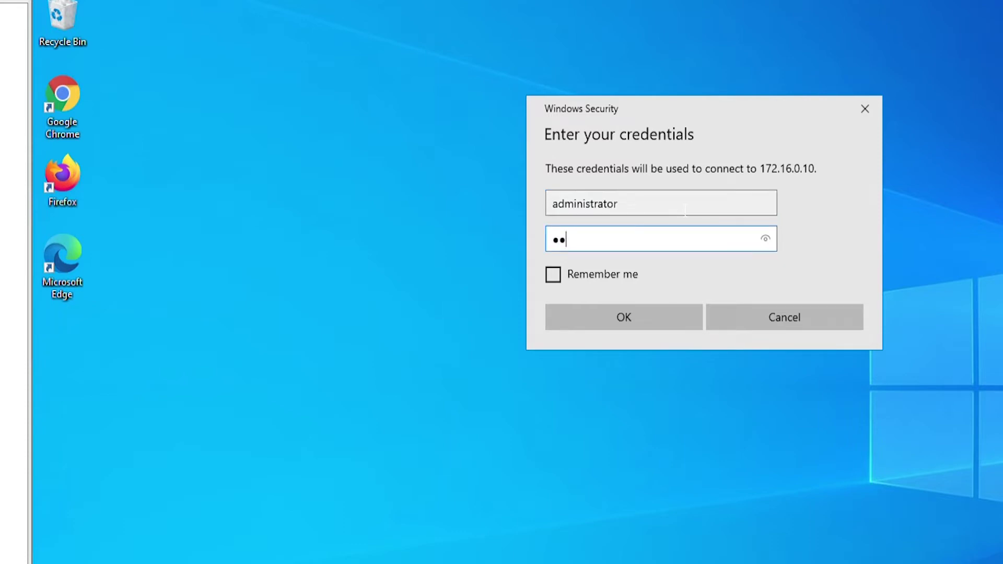
text(•••••••)
key(Return)
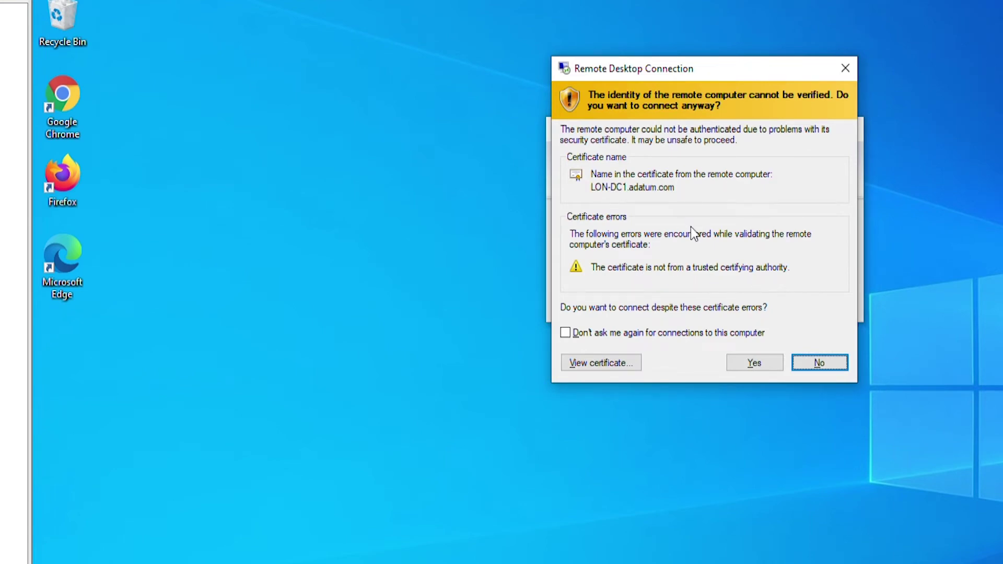
click(750, 362)
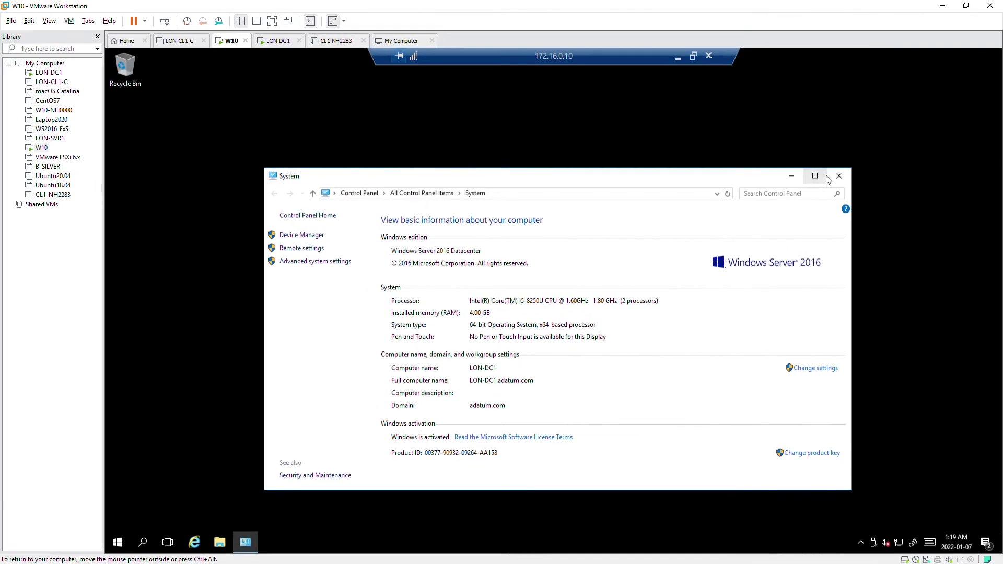
Close the remote System window and begin disconnecting the 172.16.0.10 session
click(840, 178)
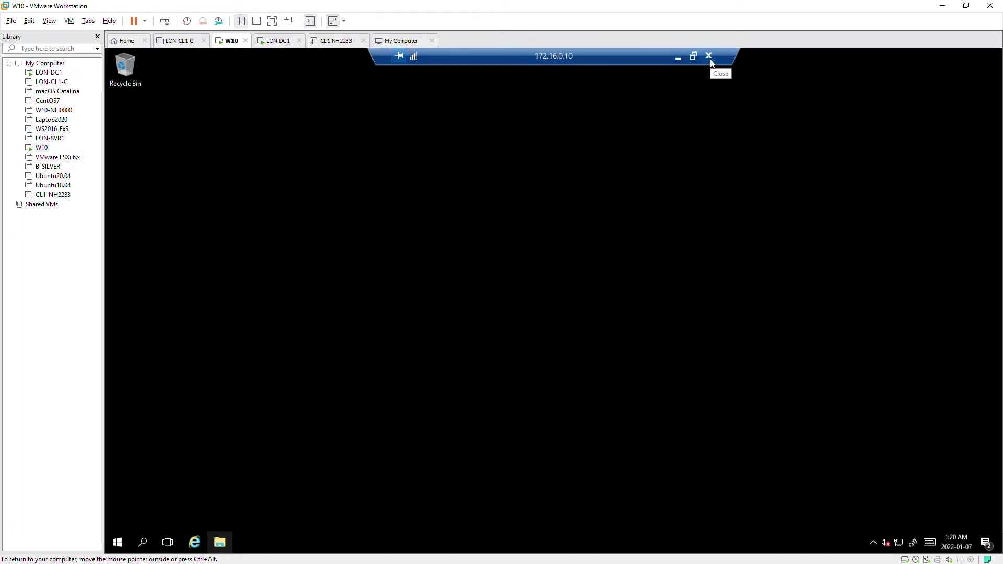
click(709, 57)
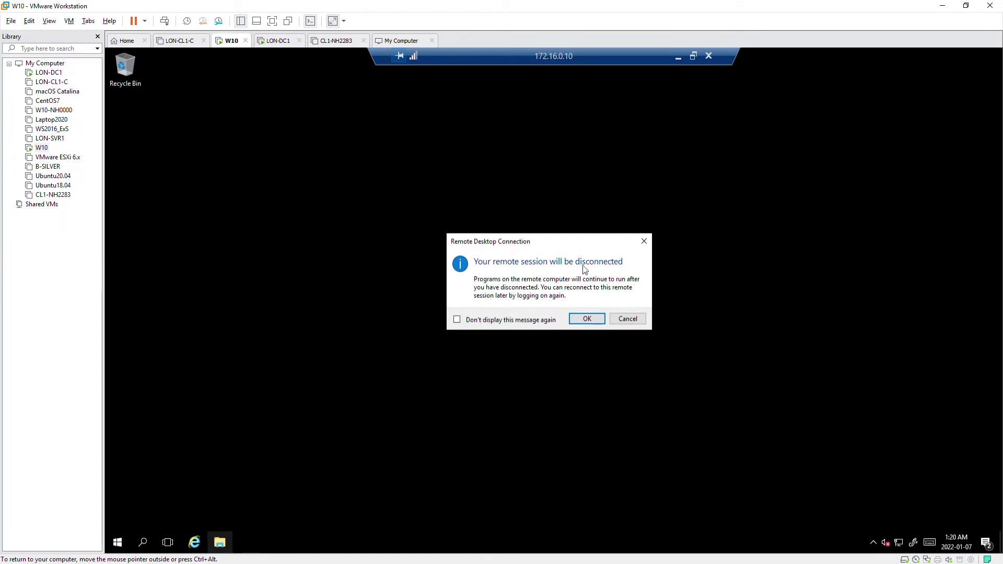
Disconnect the remote session and relaunch Remote Desktop Connection (mstsc) with its full options shown
click(585, 318)
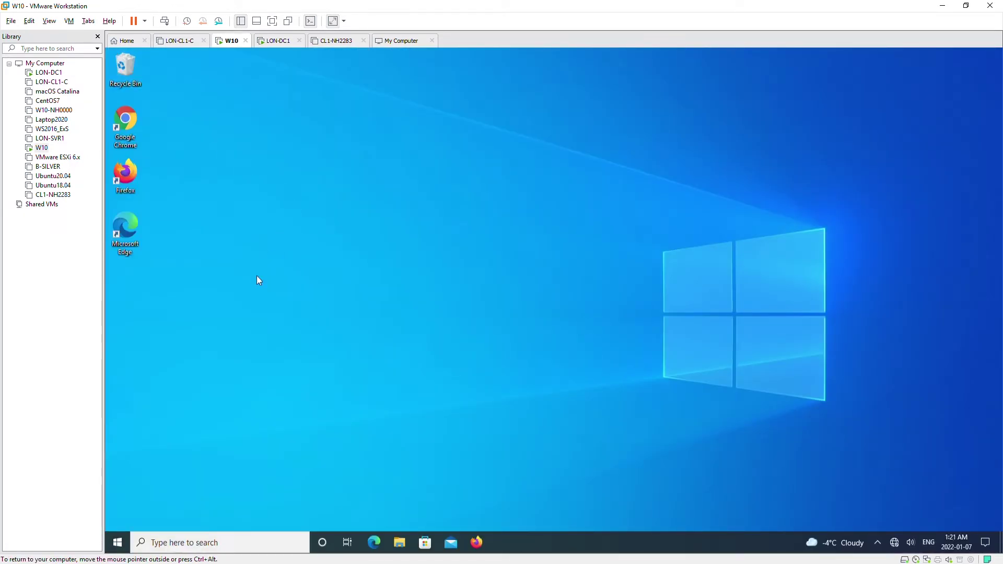
click(118, 543)
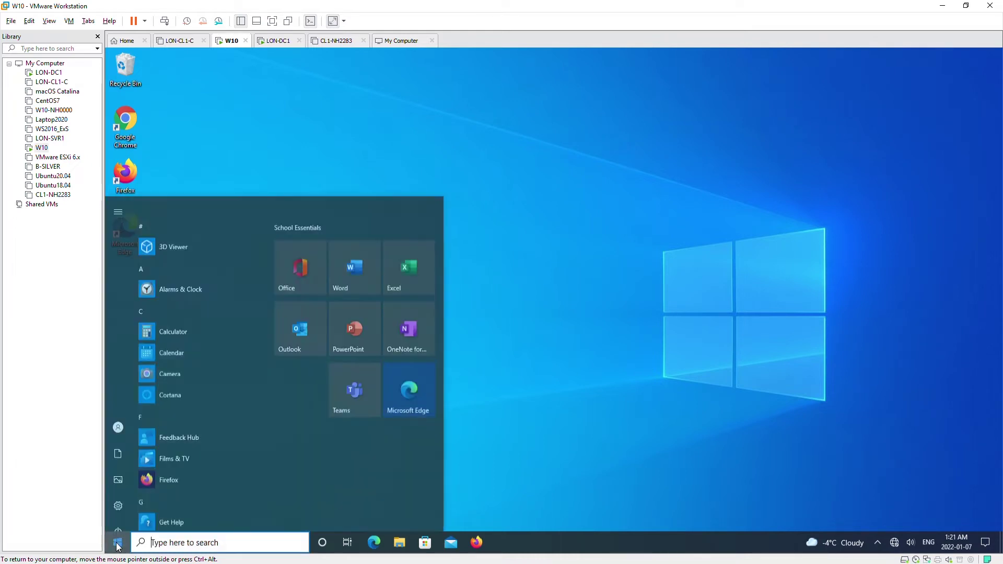
text(mstsc)
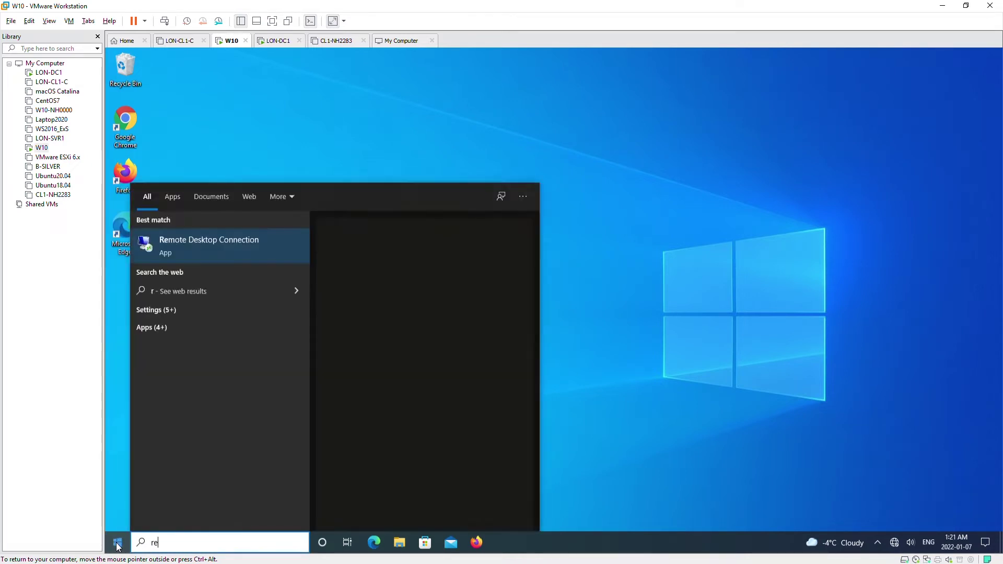
key(Return)
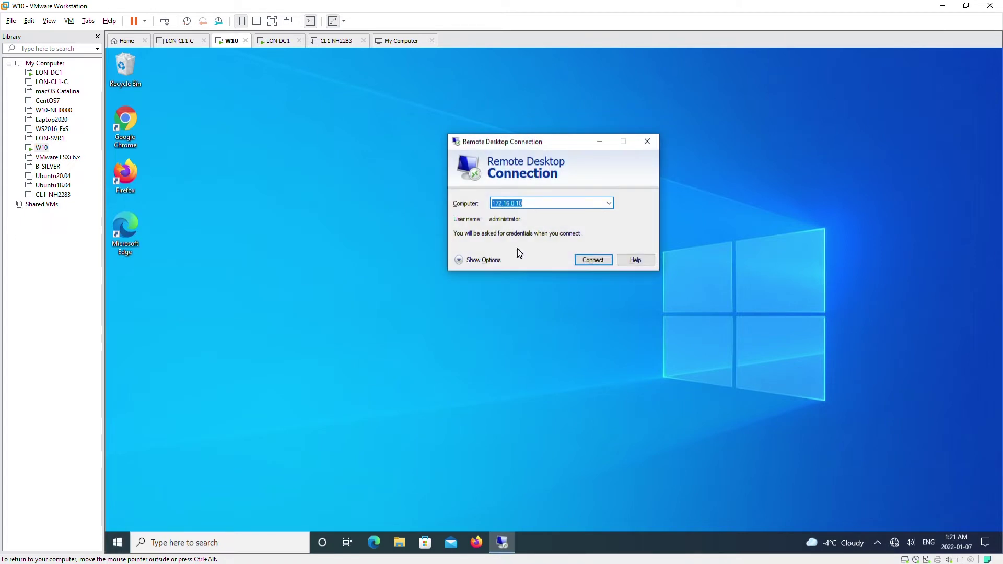
click(481, 258)
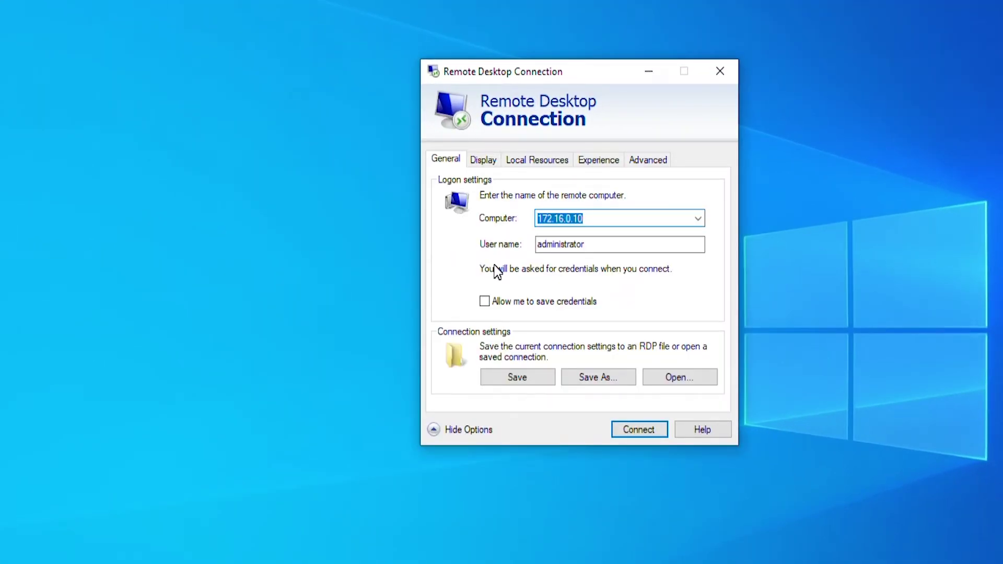
Shrink the remote display to 800 by 600 pixels, redirect Local Disk (C:), and connect
click(483, 161)
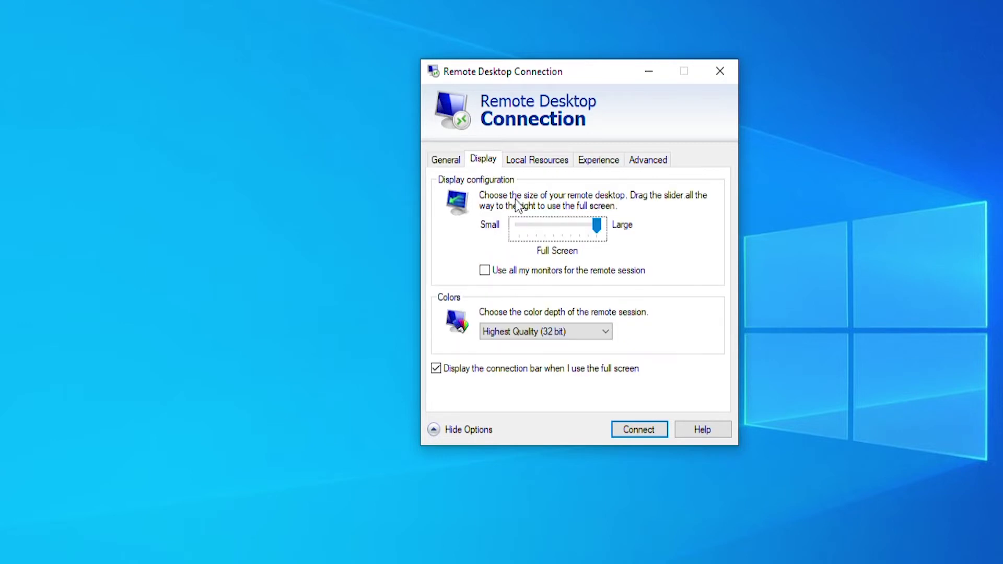
drag(545, 228, 521, 224)
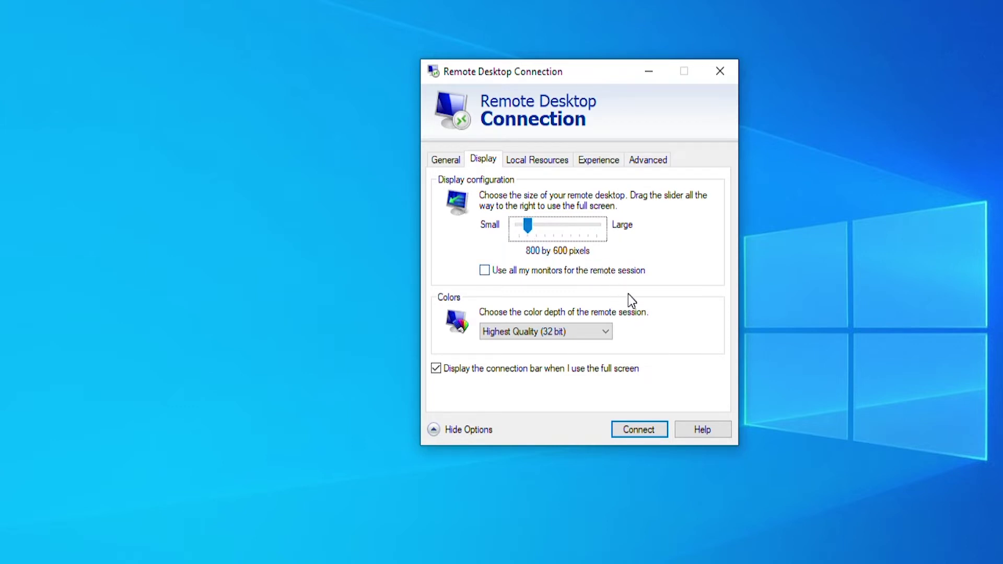
click(540, 160)
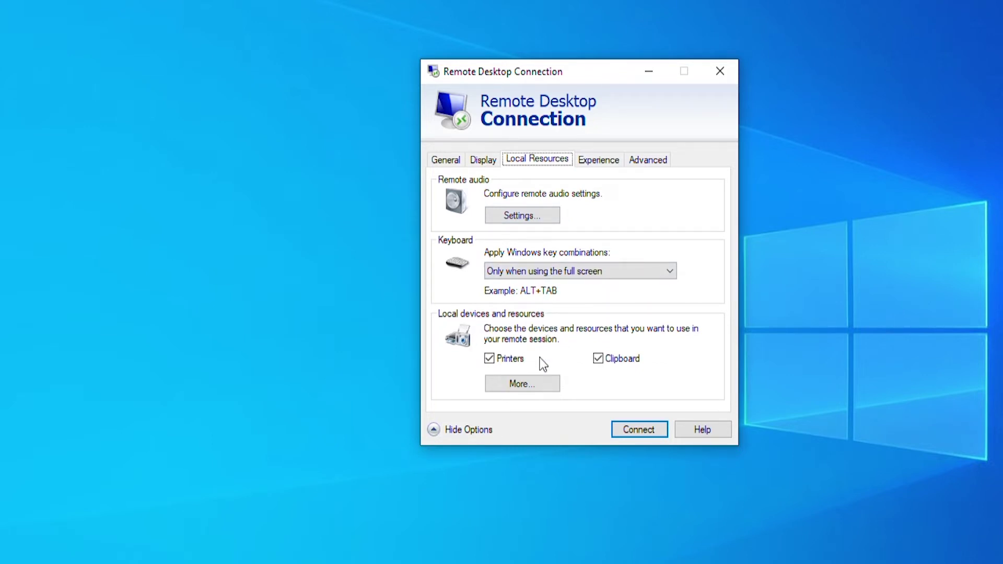
click(522, 384)
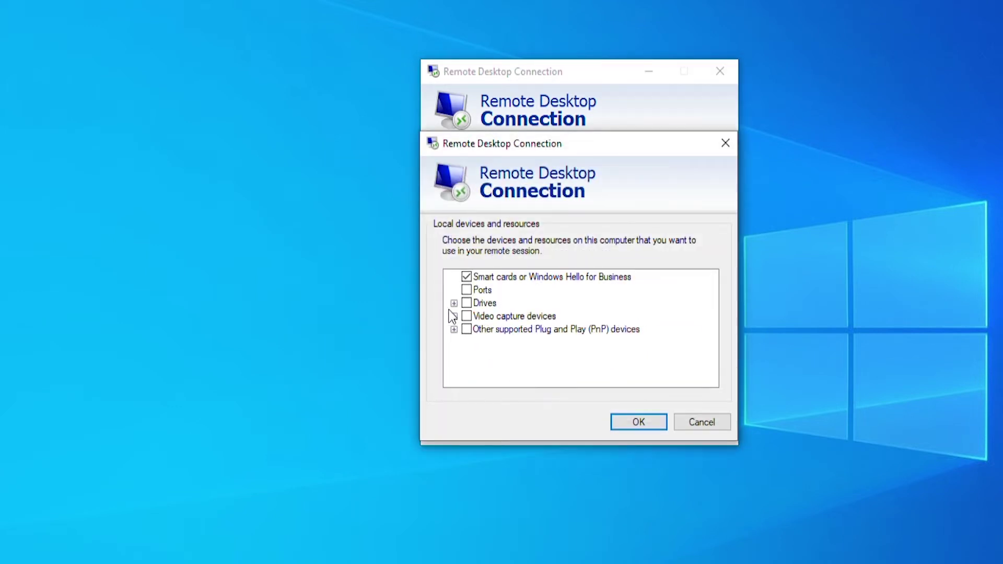
click(454, 304)
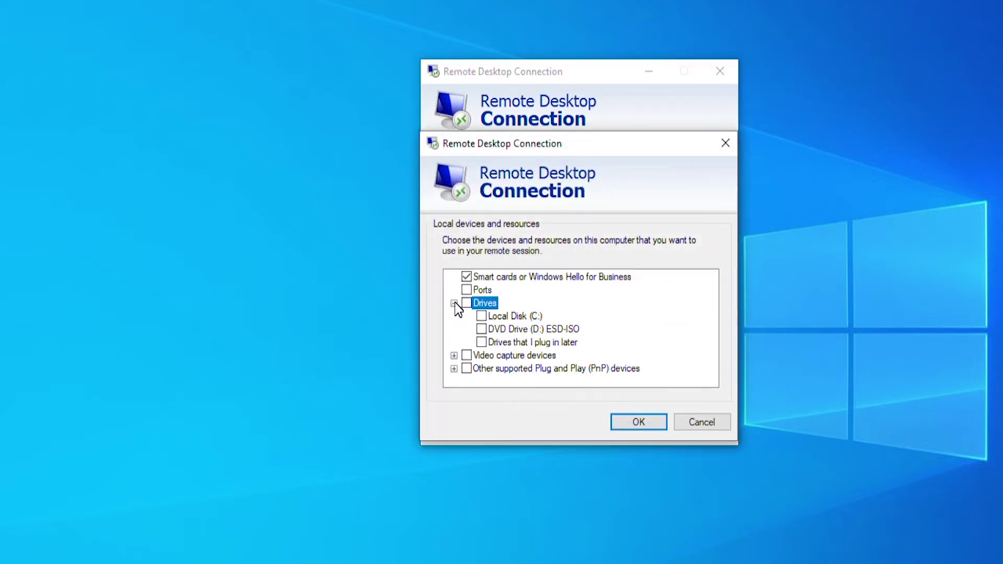
click(481, 317)
click(642, 423)
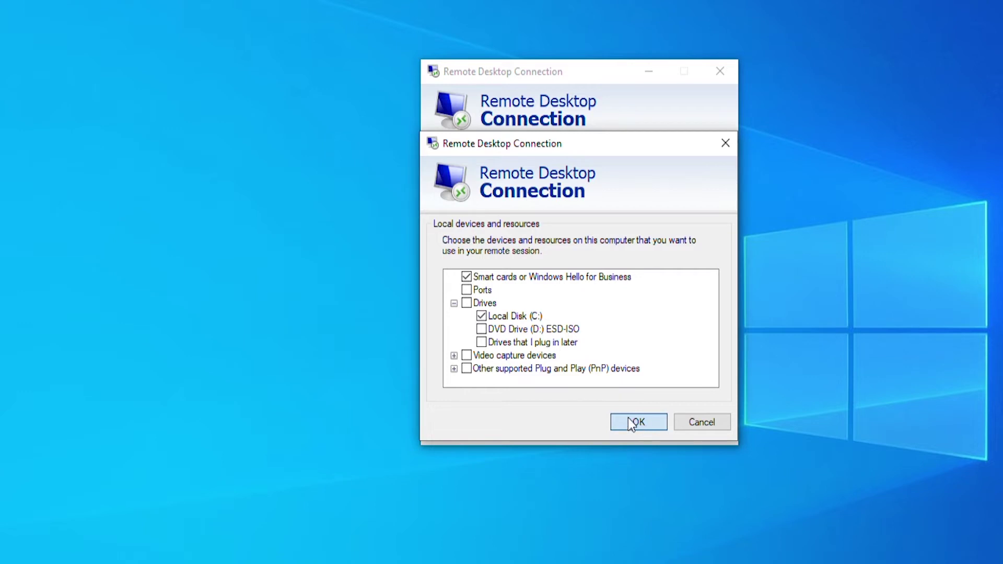
click(105, 246)
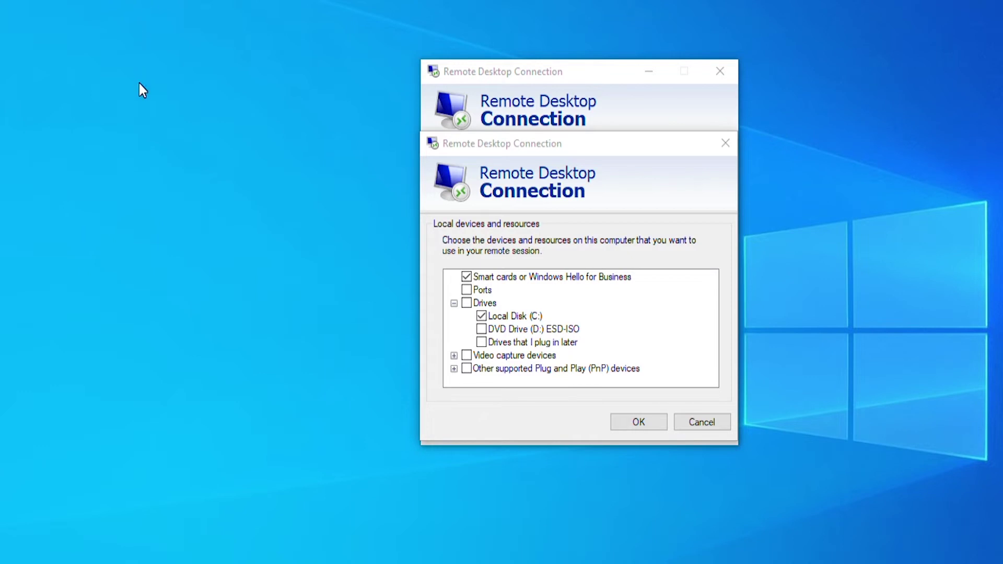
click(648, 427)
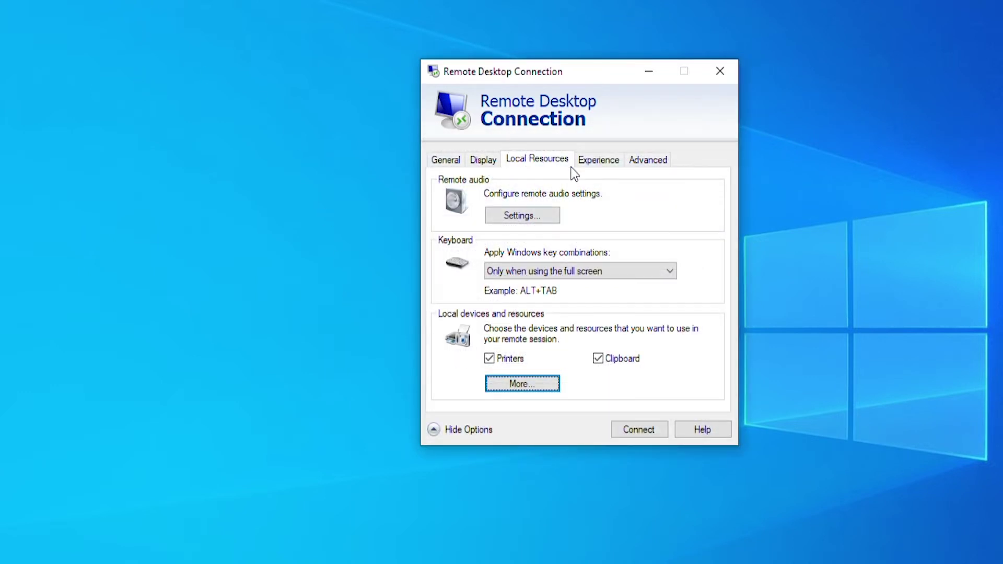
click(629, 426)
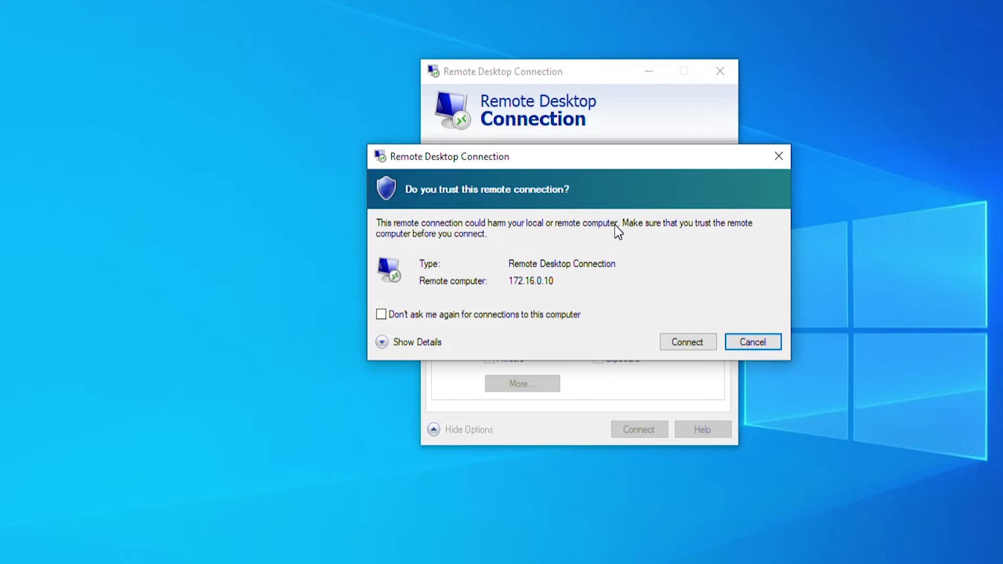
Trust the connection to 172.16.0.10, enter the administrator password, and accept the certificate warning
click(683, 340)
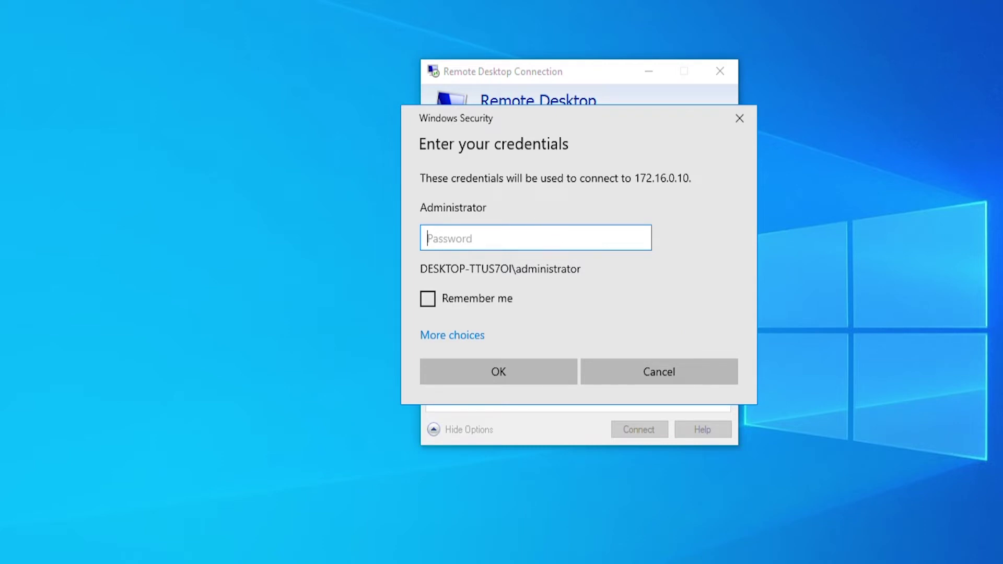
text(passwor)
key(Return)
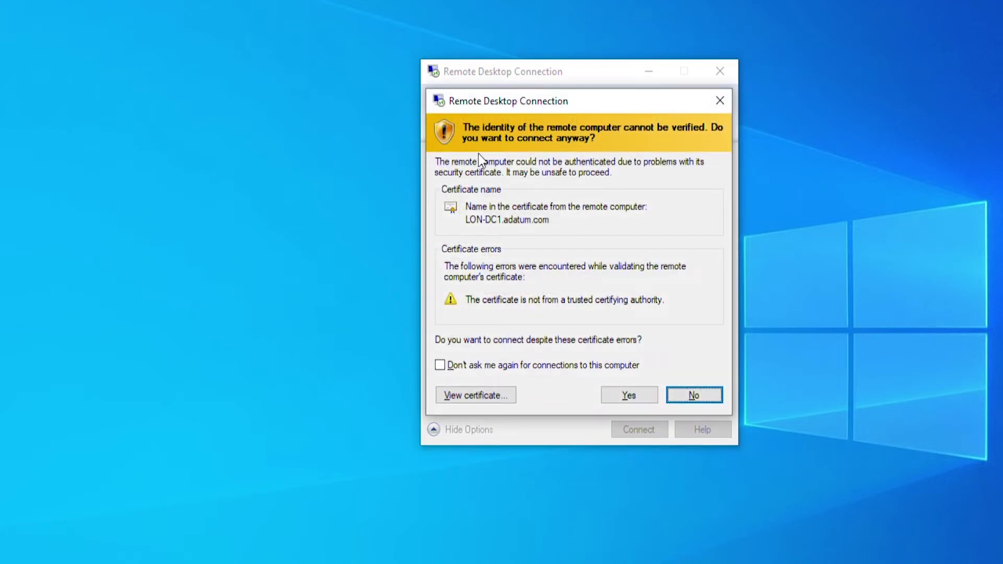
click(621, 395)
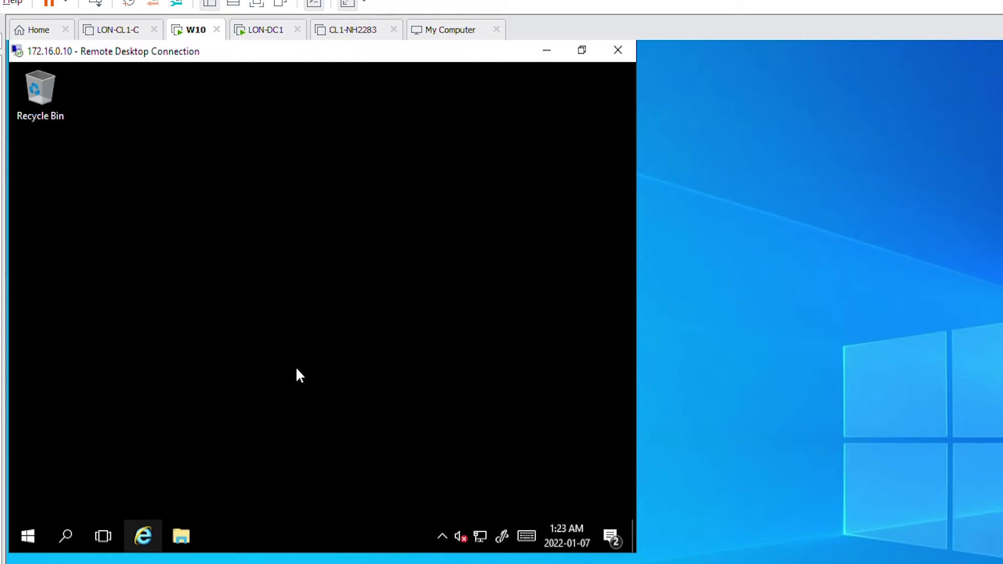
Open Server Manager's Local Server view on LON-DC1, then open File Explorer in the session
click(28, 535)
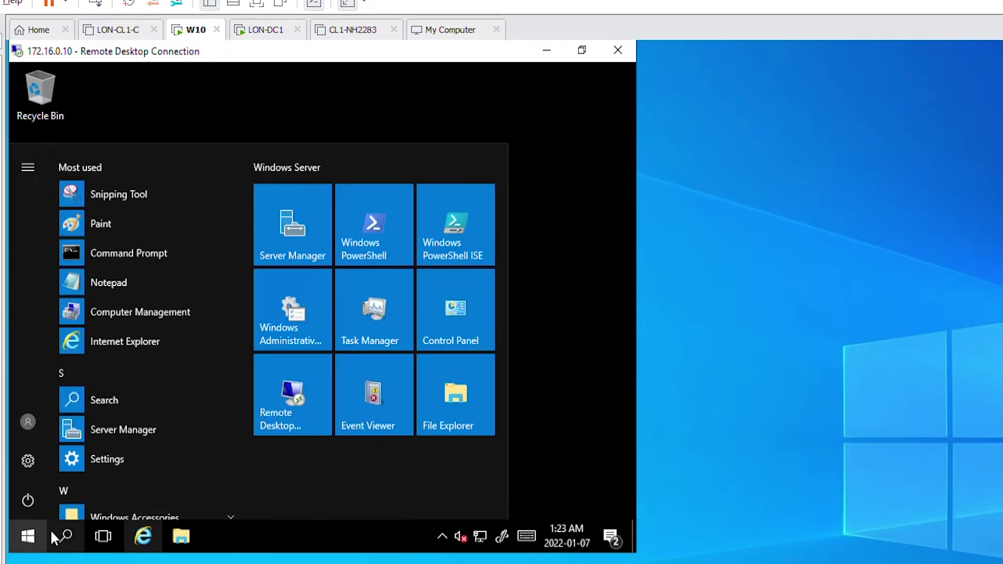
click(293, 251)
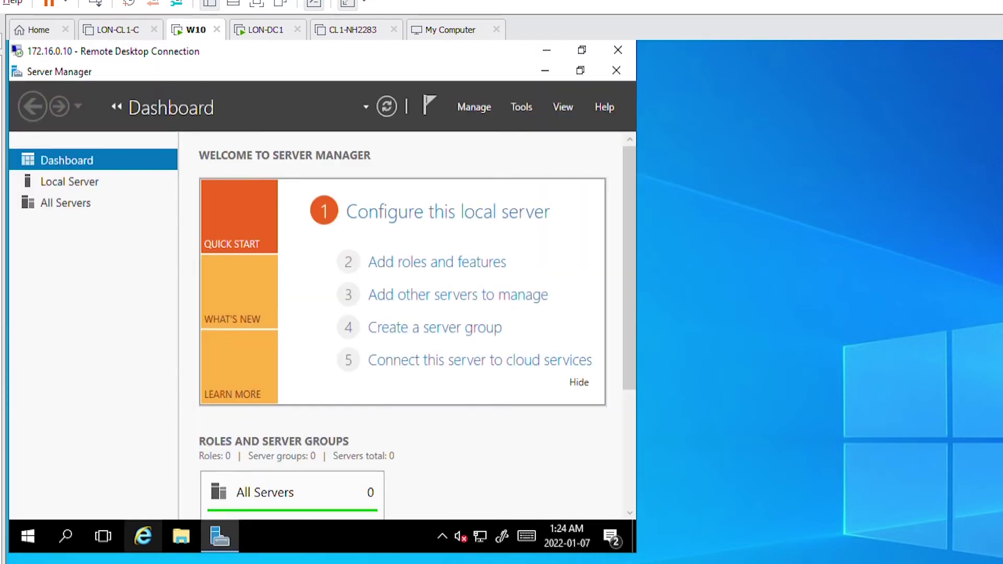
click(86, 181)
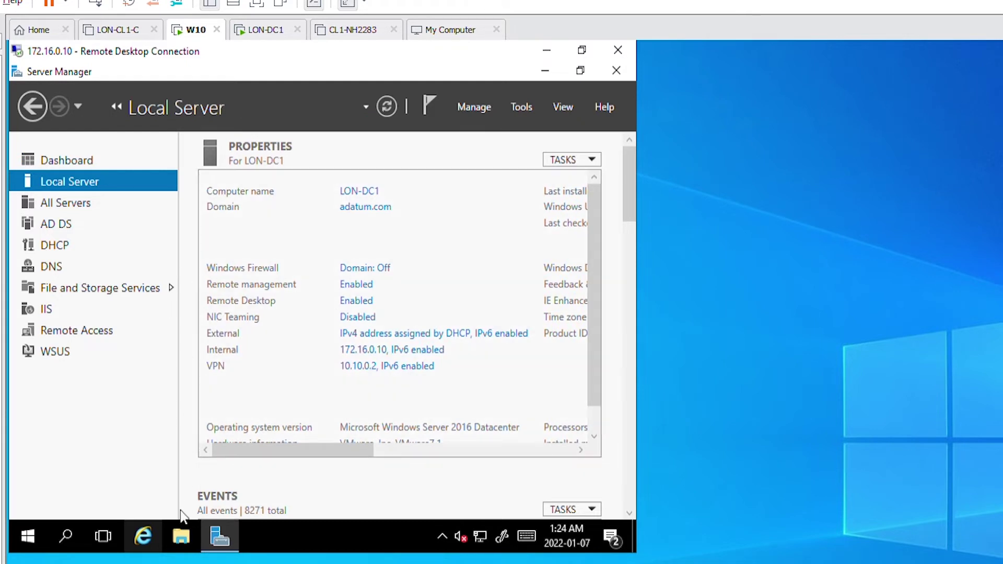
click(179, 539)
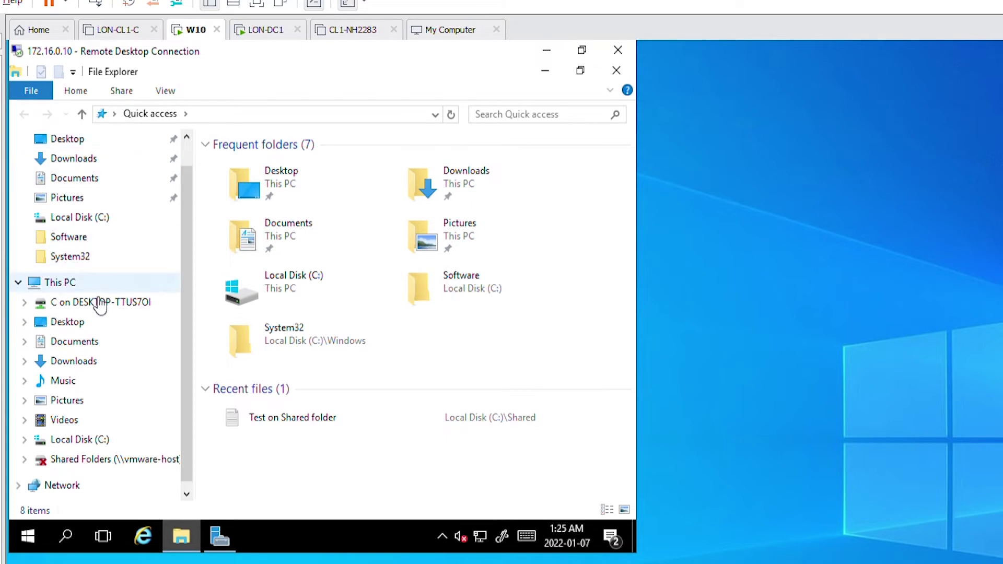
Compare 'C on DESKTOP-TTUS7OI' with W10's Local Disk (C:), then close the local Explorer window
scroll(143, 308, up, 1)
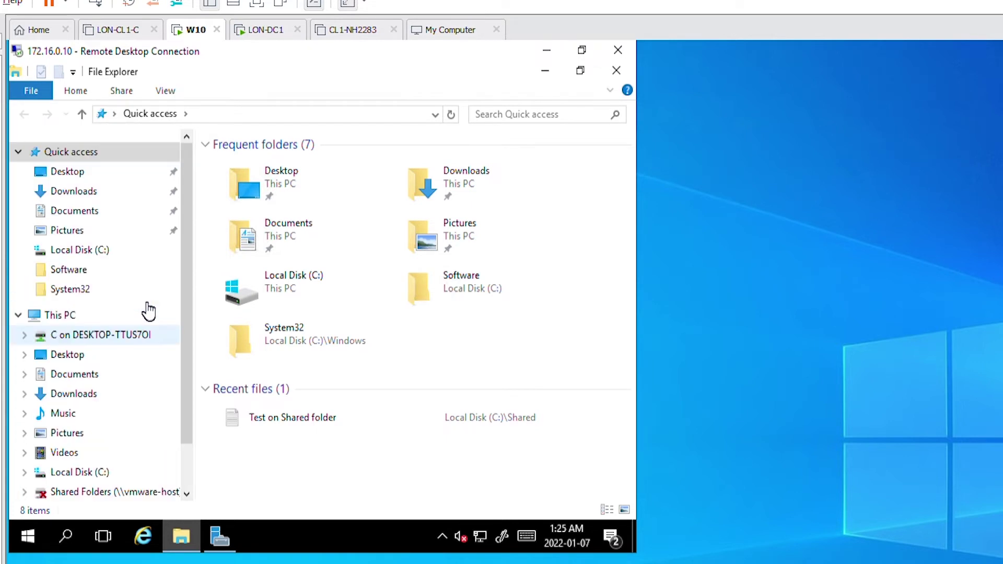
click(76, 338)
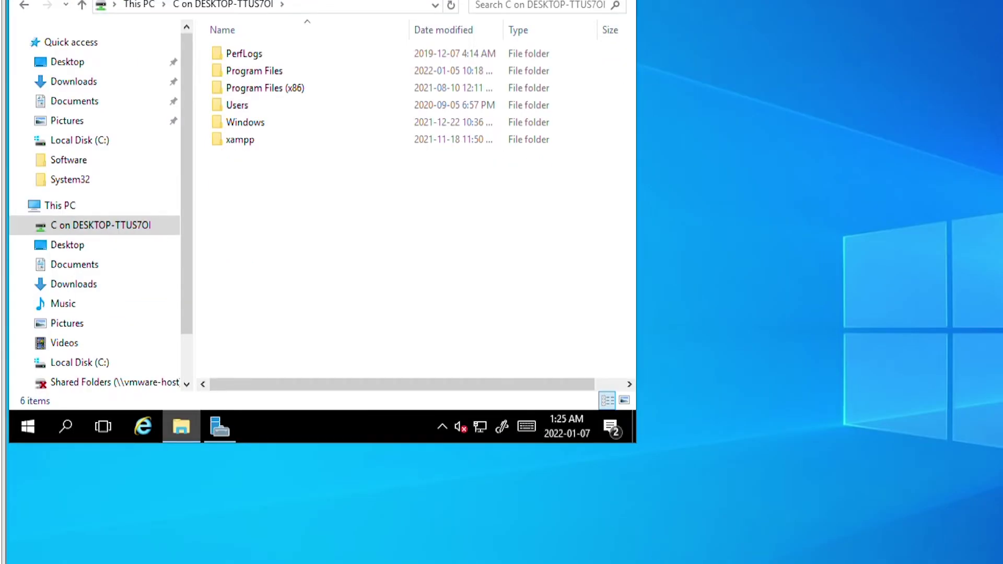
key(super+e)
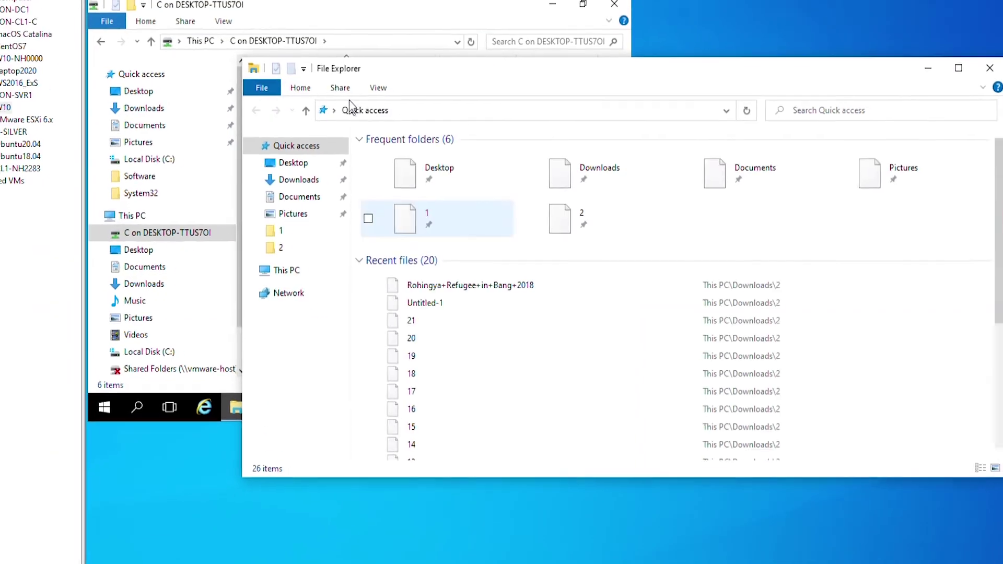
drag(403, 86, 603, 142)
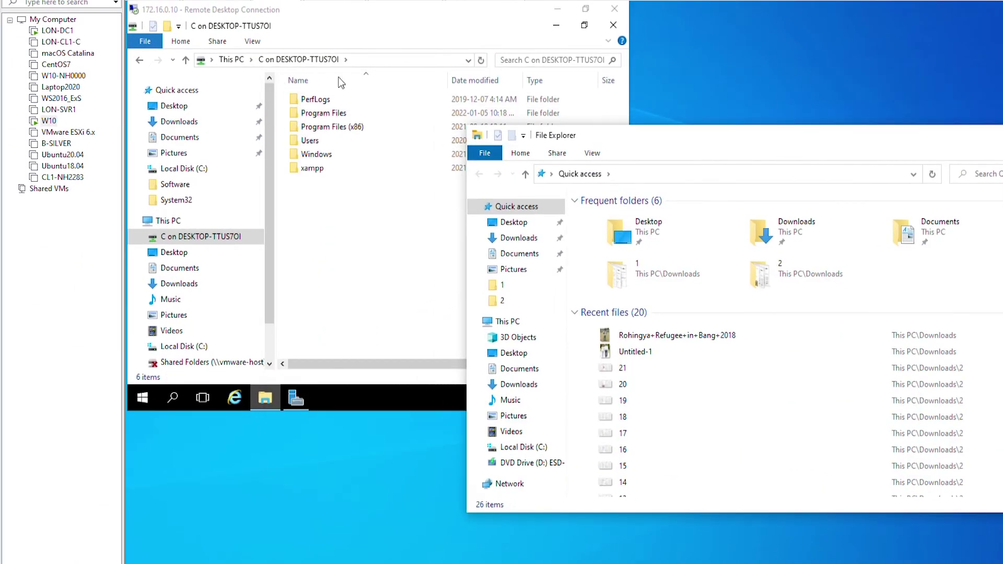
click(525, 447)
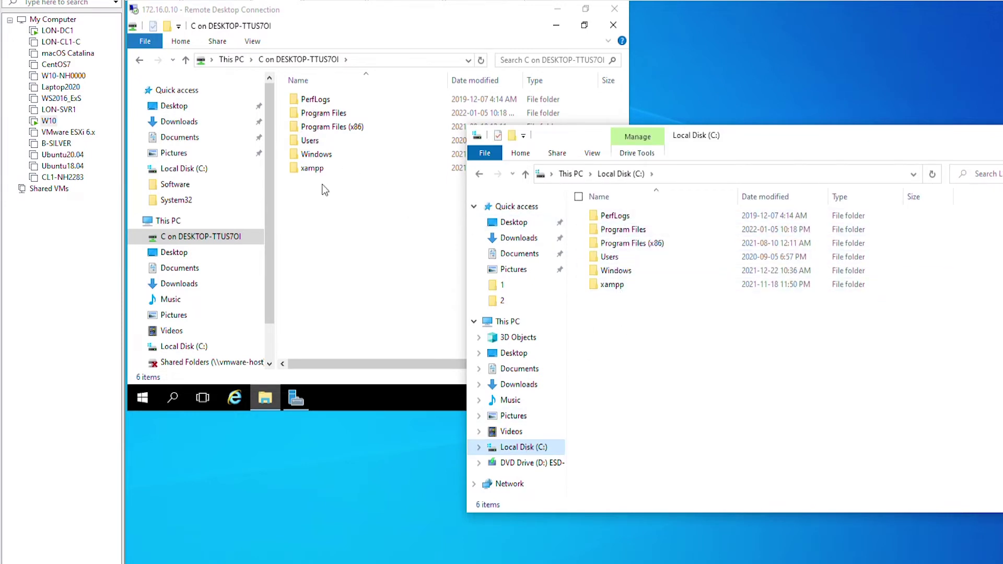
click(196, 170)
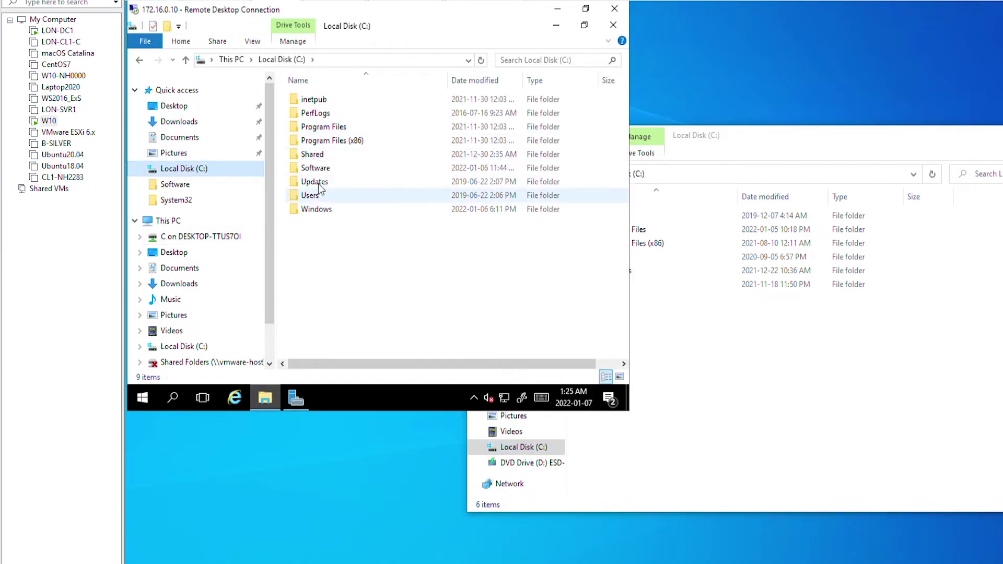
click(723, 359)
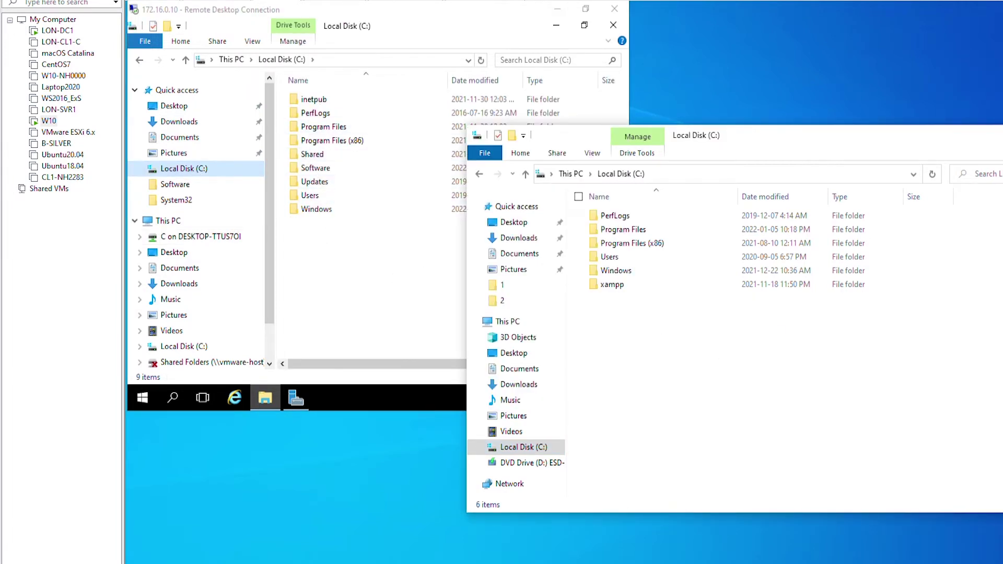
key(alt+F4)
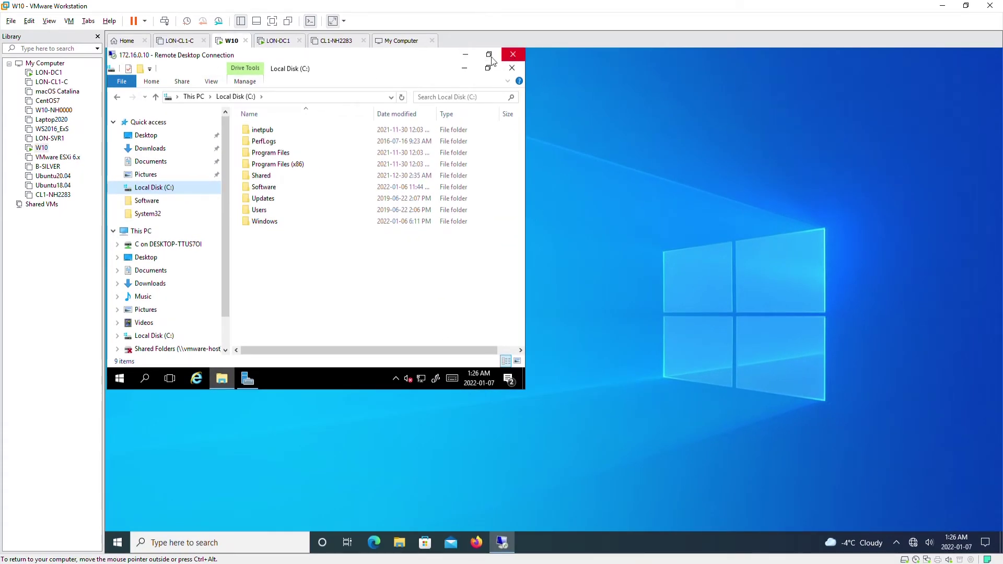
Close the Remote Desktop window and confirm the disconnect
click(511, 55)
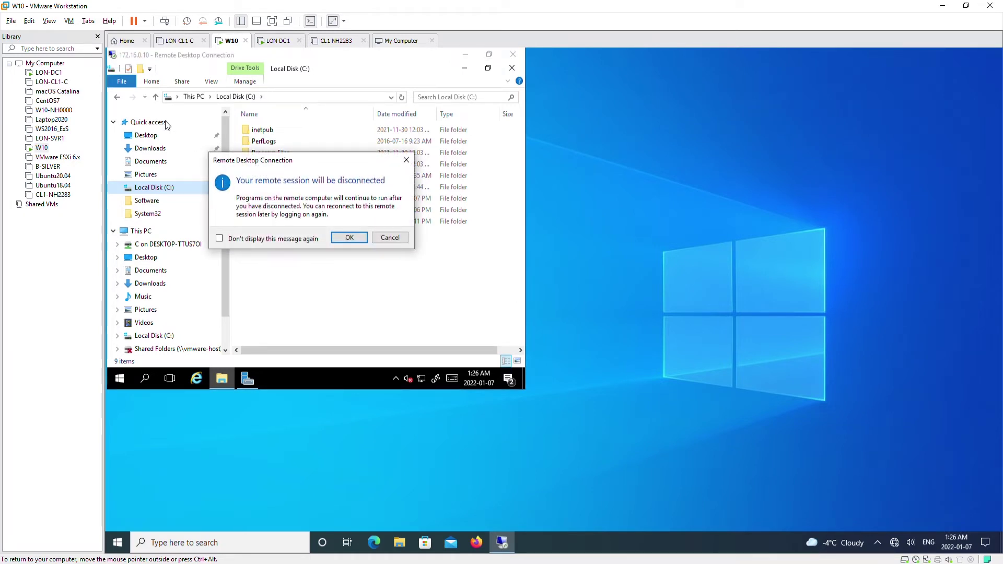
click(346, 238)
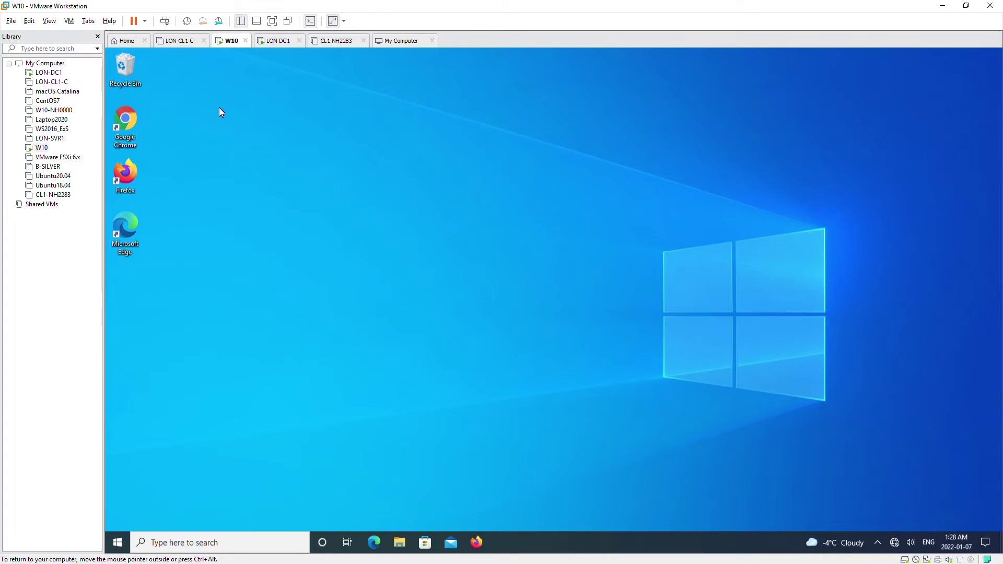
Go from the System About page through System info to W10's Remote settings
right_click(116, 540)
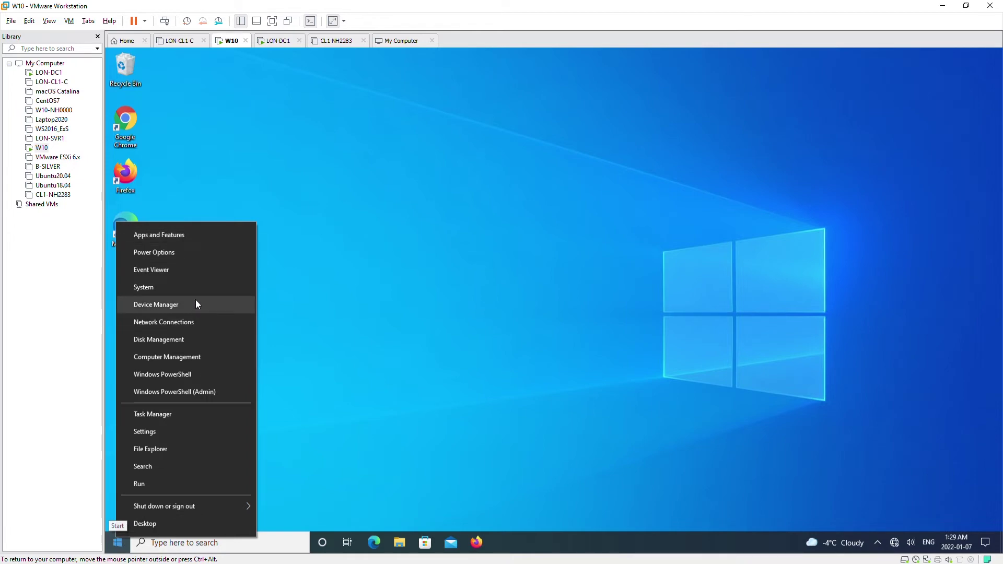
click(204, 287)
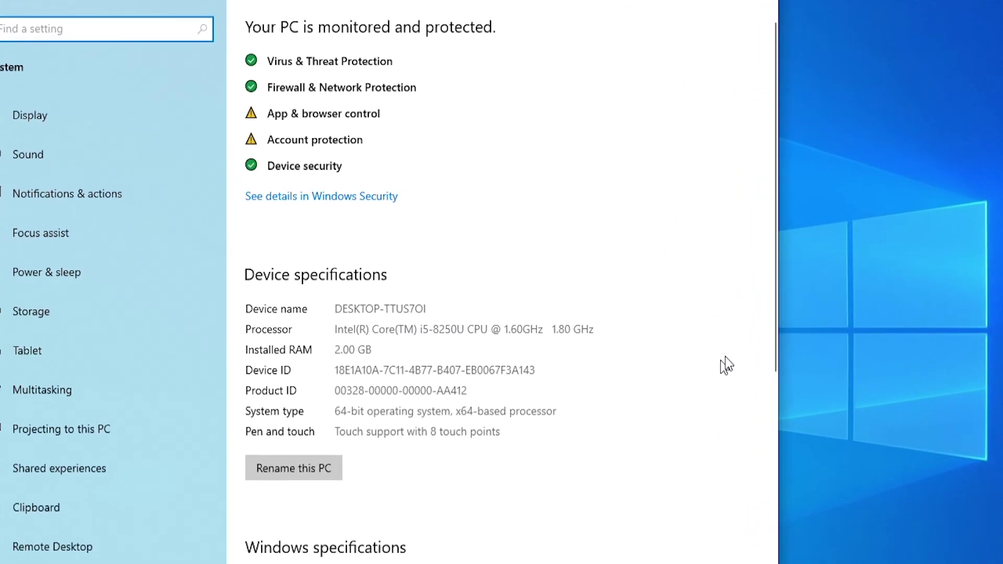
drag(776, 259, 782, 531)
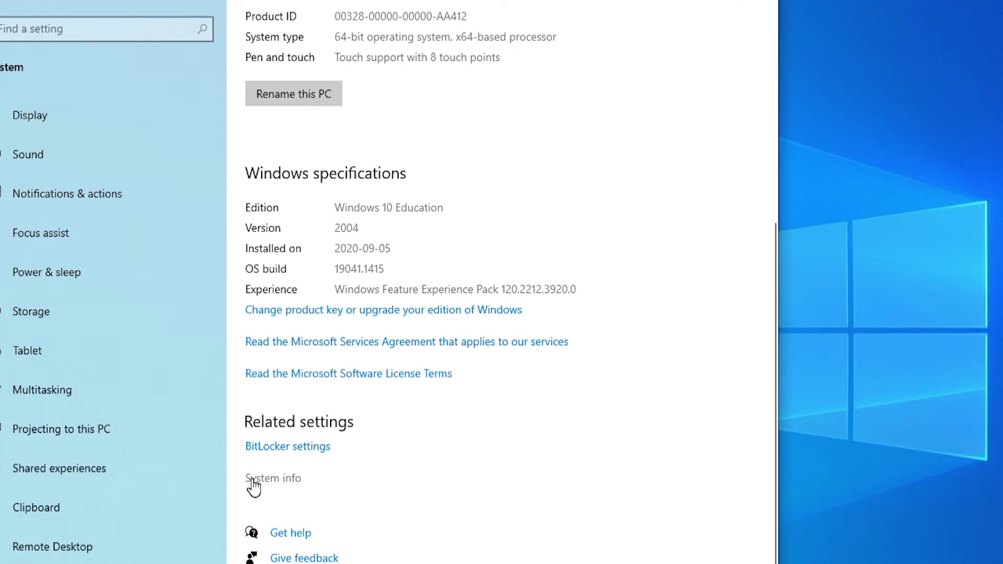
click(273, 479)
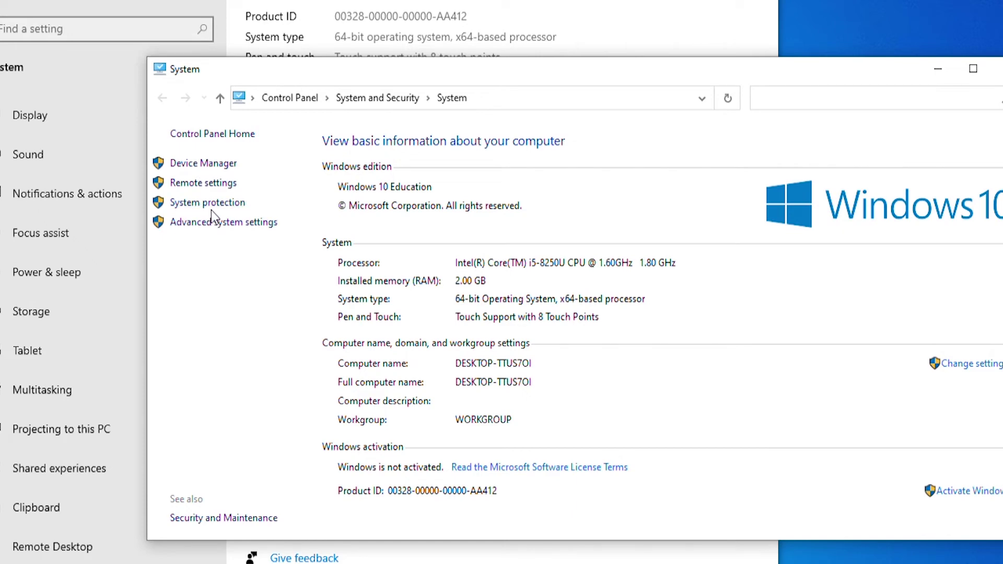
click(207, 184)
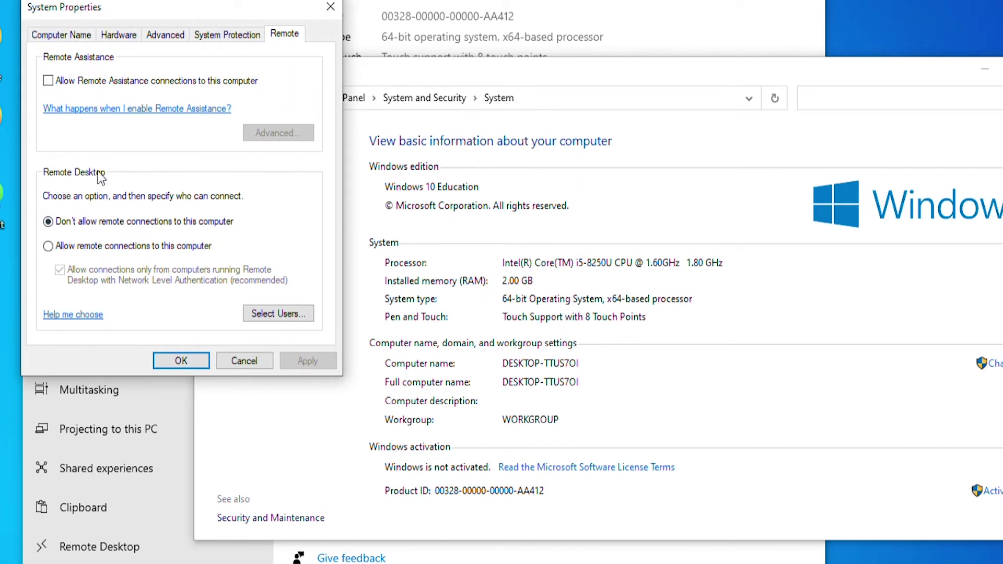
Select Allow remote connections with Network Level Authentication, review allowed users, then Apply and OK
click(48, 246)
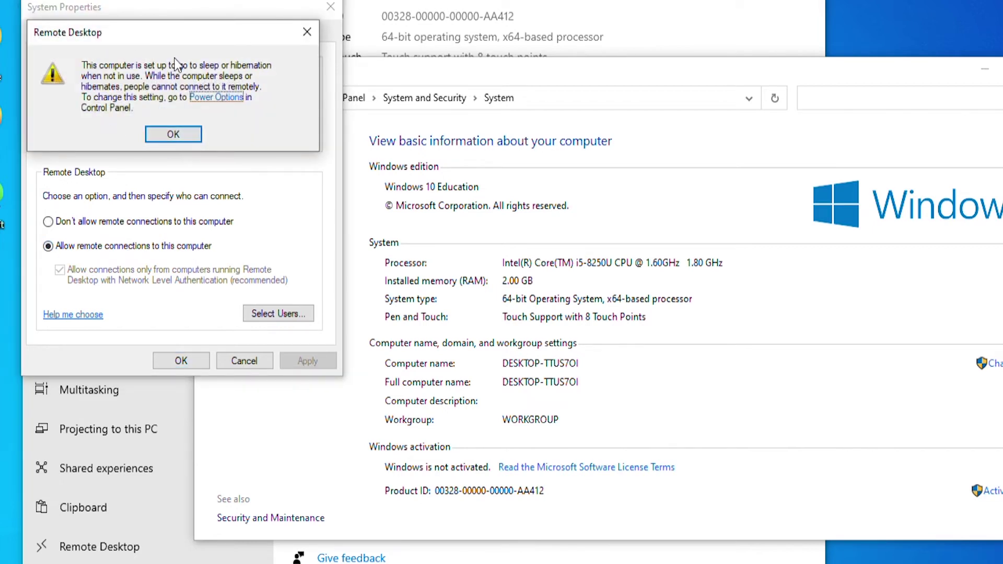
click(165, 136)
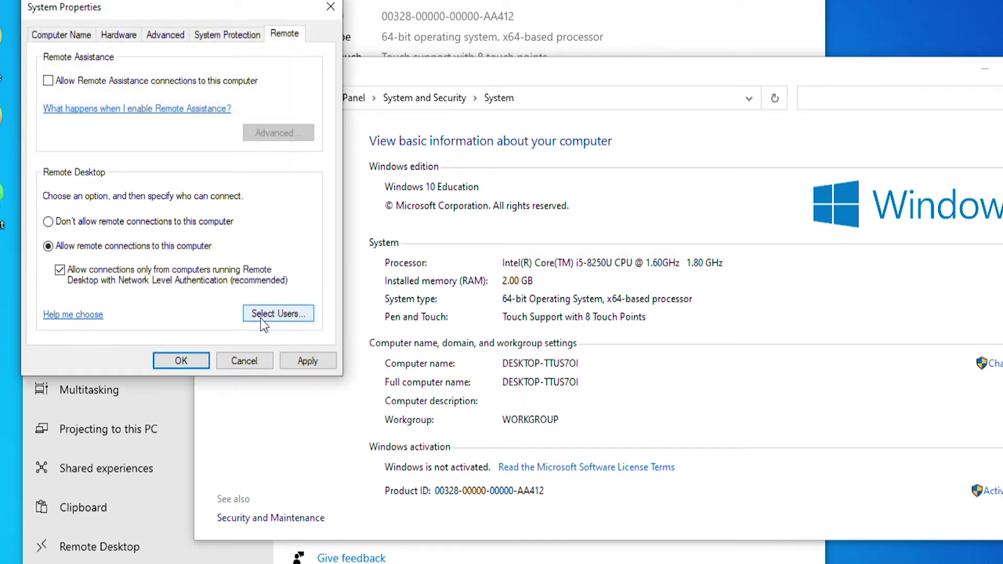
click(276, 319)
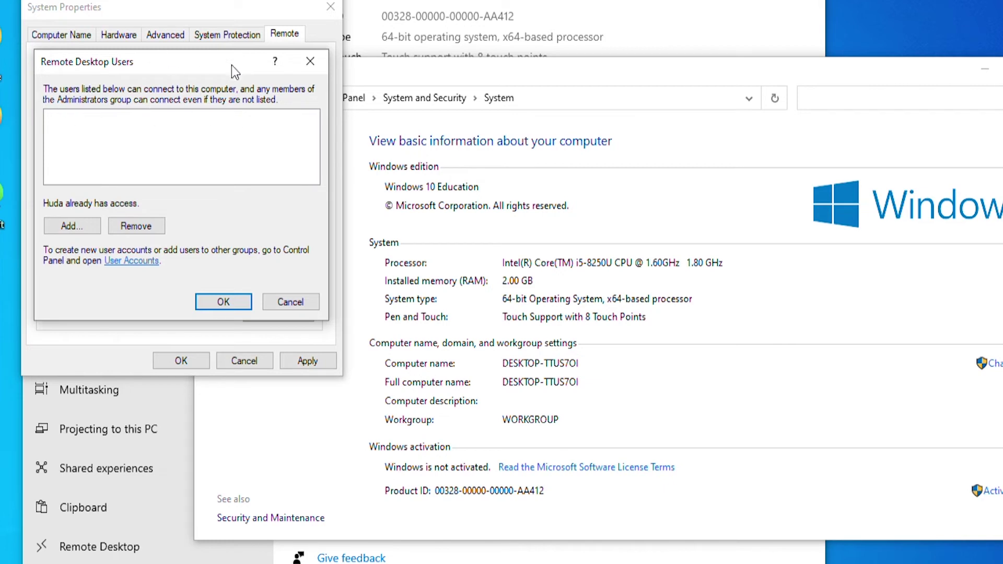
click(223, 303)
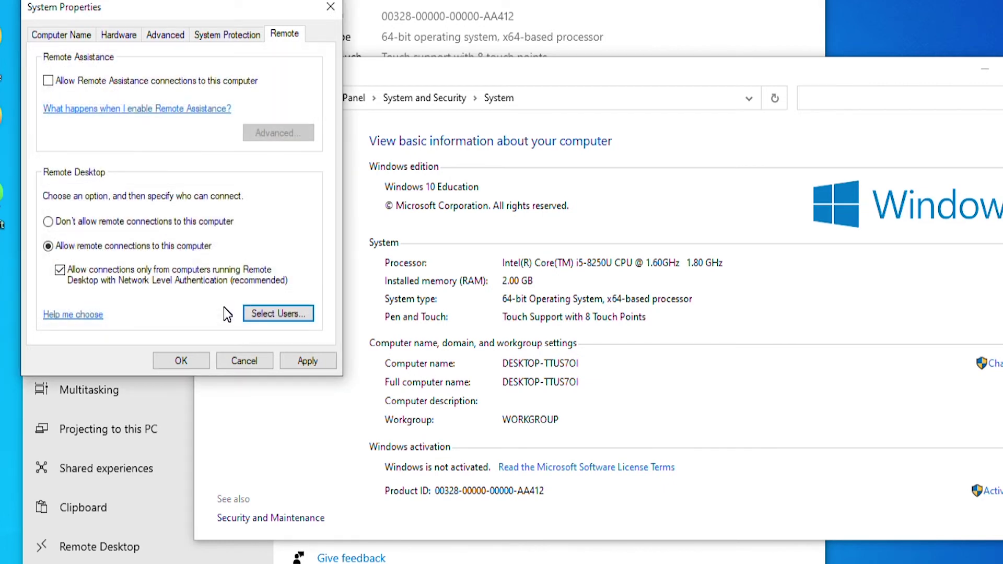
click(303, 360)
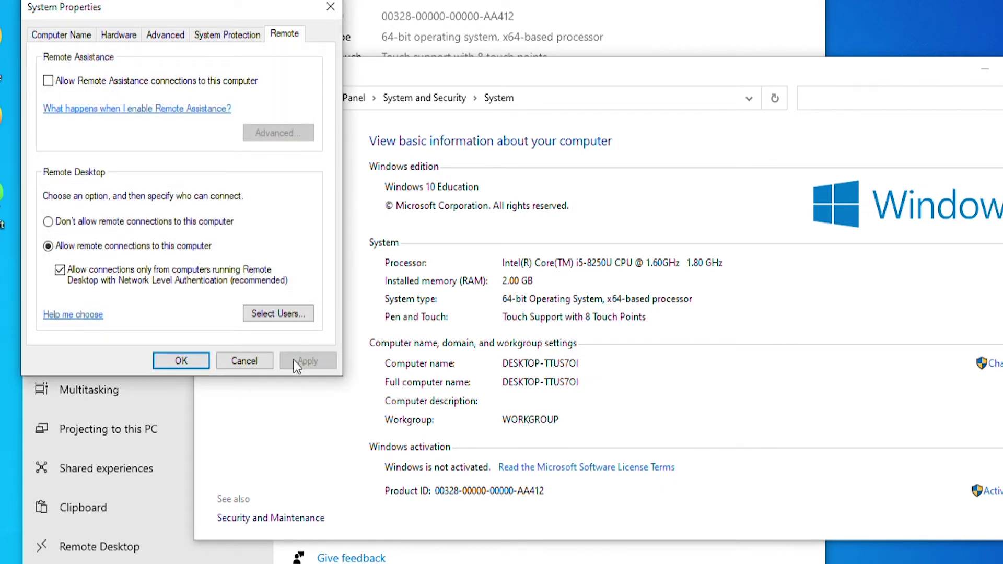
click(182, 360)
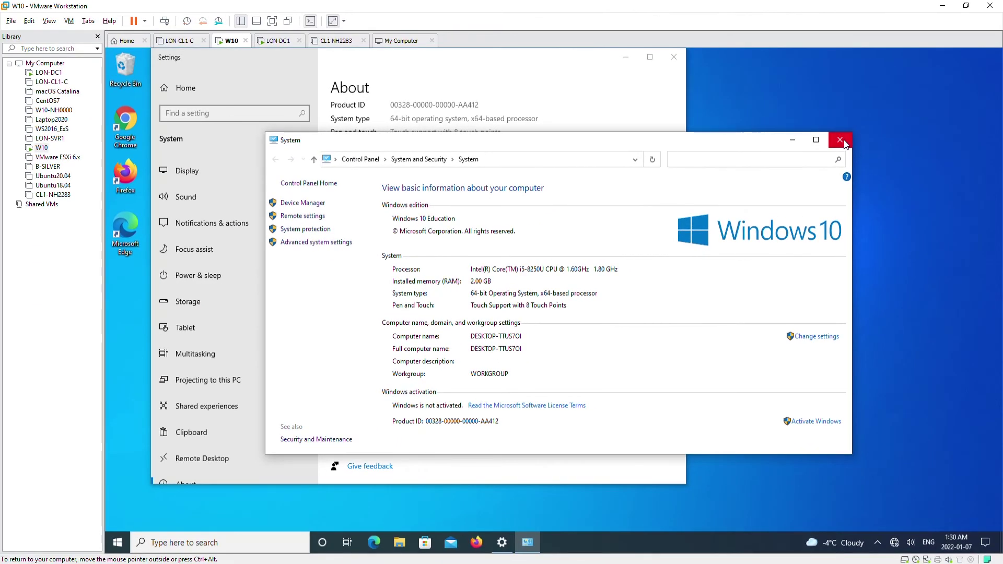
Close W10's System and Settings windows and switch to the LON-DC1 virtual machine
click(840, 140)
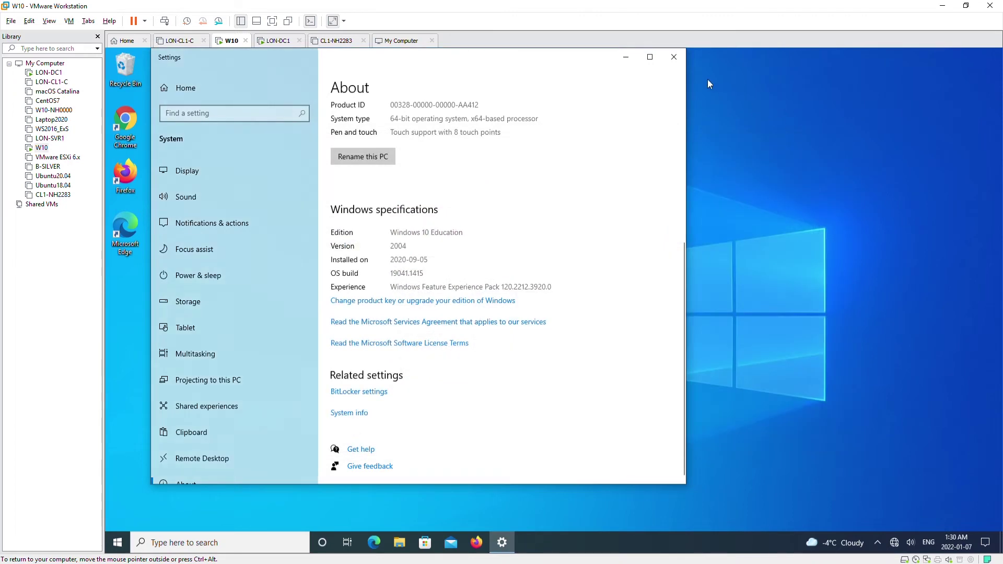
click(666, 60)
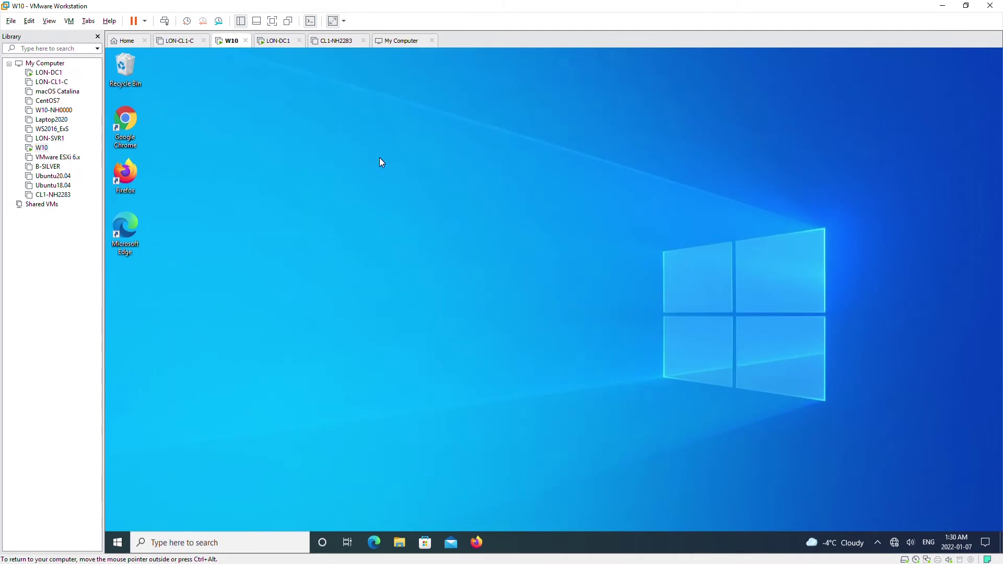
click(49, 73)
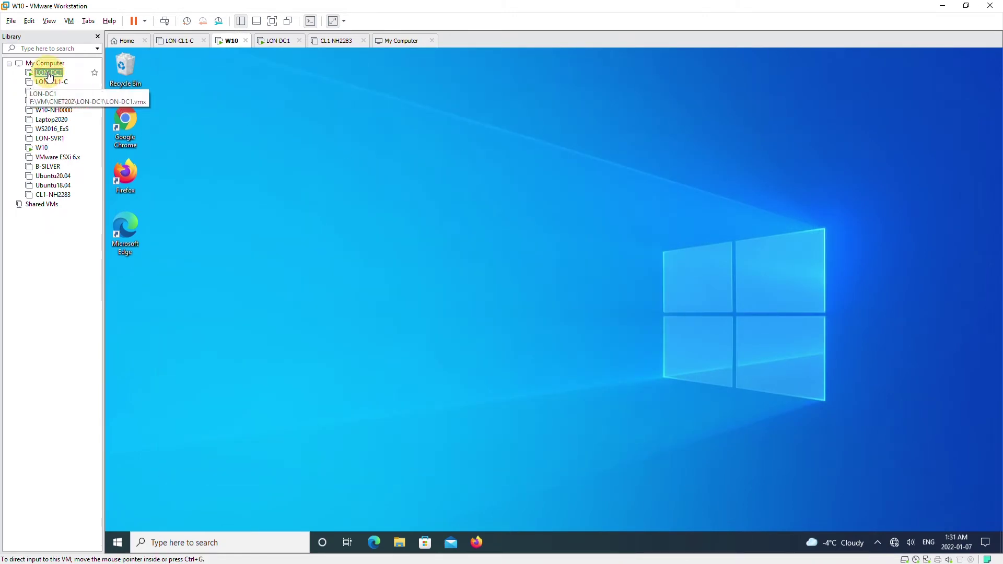
click(208, 129)
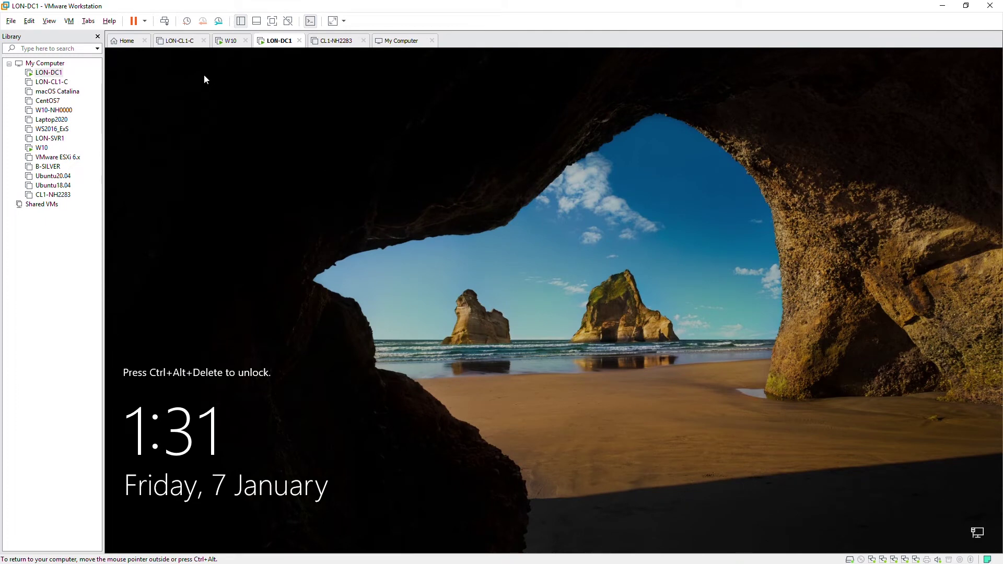
Sign in to LON-DC1 as administrator, then close File Explorer and Server Manager
click(165, 21)
text(Pa)
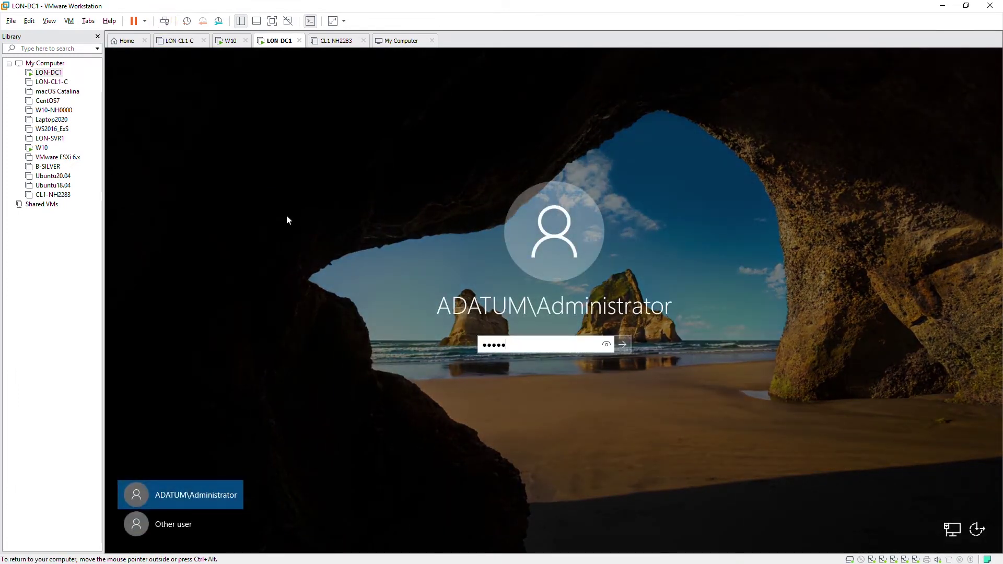
key(Return)
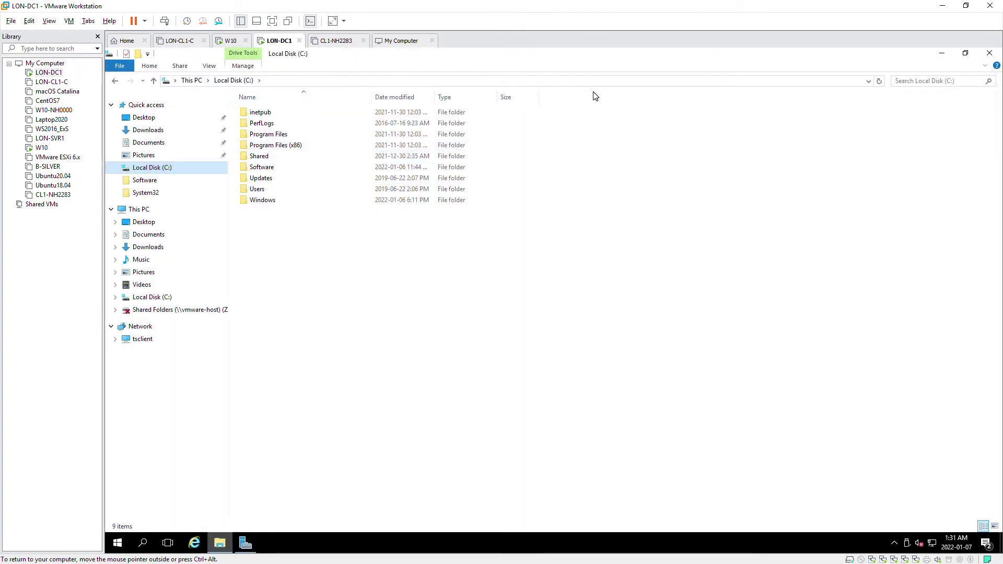
click(989, 53)
click(993, 56)
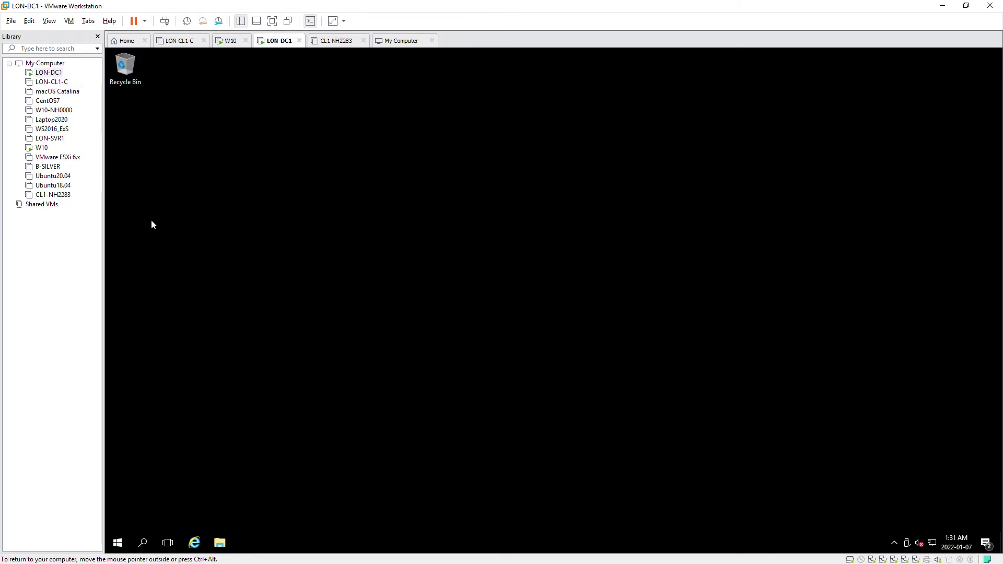
On LON-DC1, open Command Prompt and type ping 172.16.0.39, then return to W10
click(118, 543)
text(cmd)
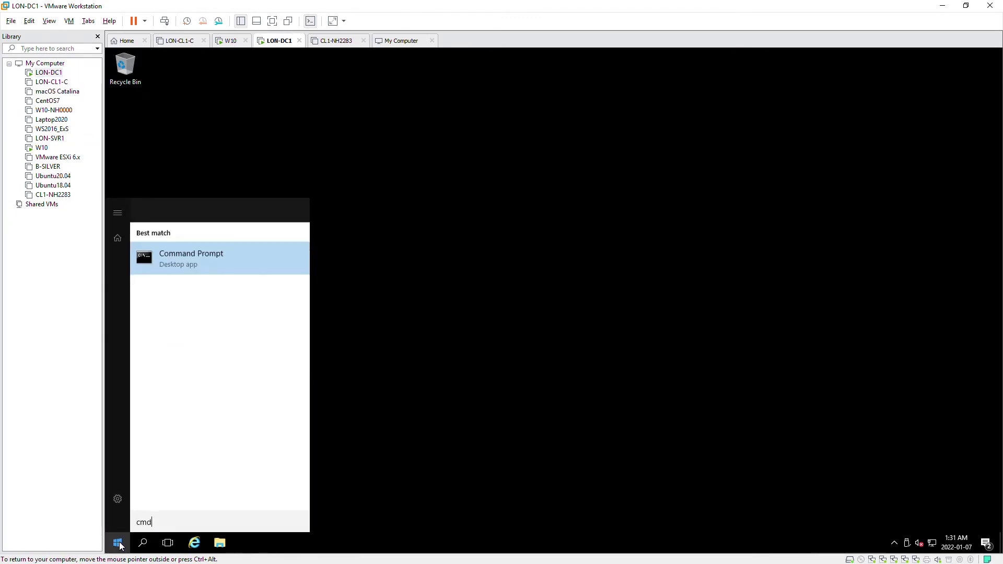
key(Return)
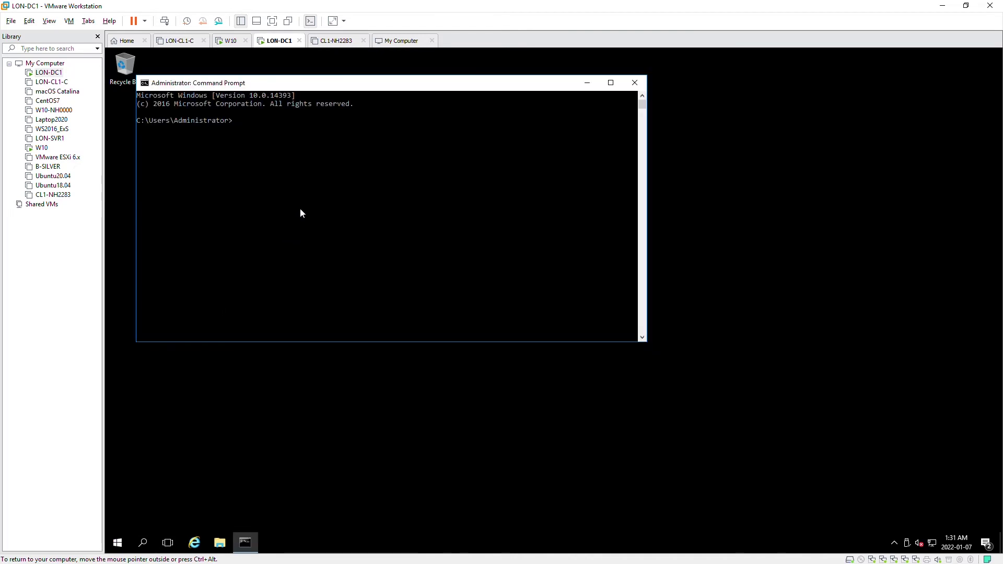
click(301, 212)
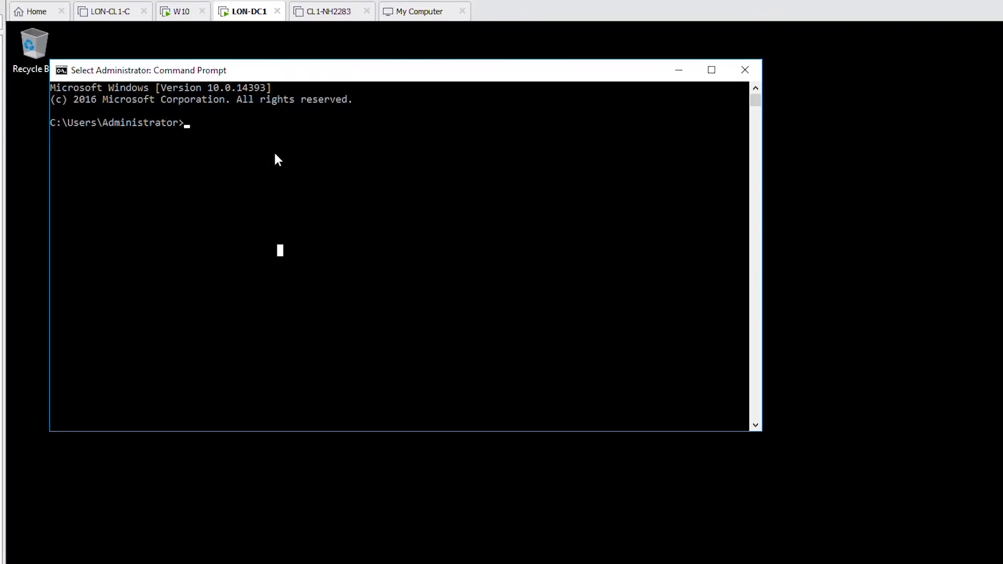
text(ping 172.16.0.39)
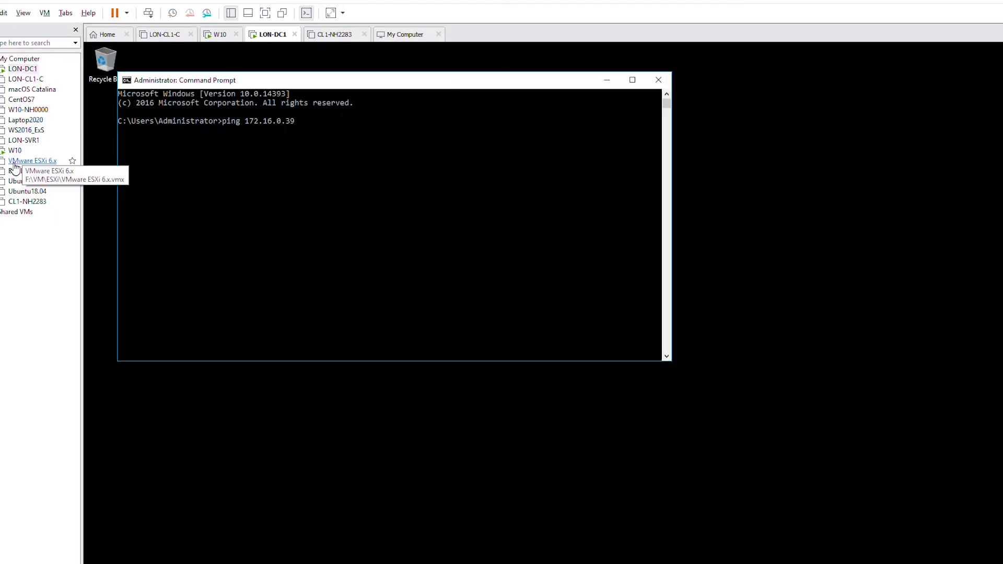
click(15, 150)
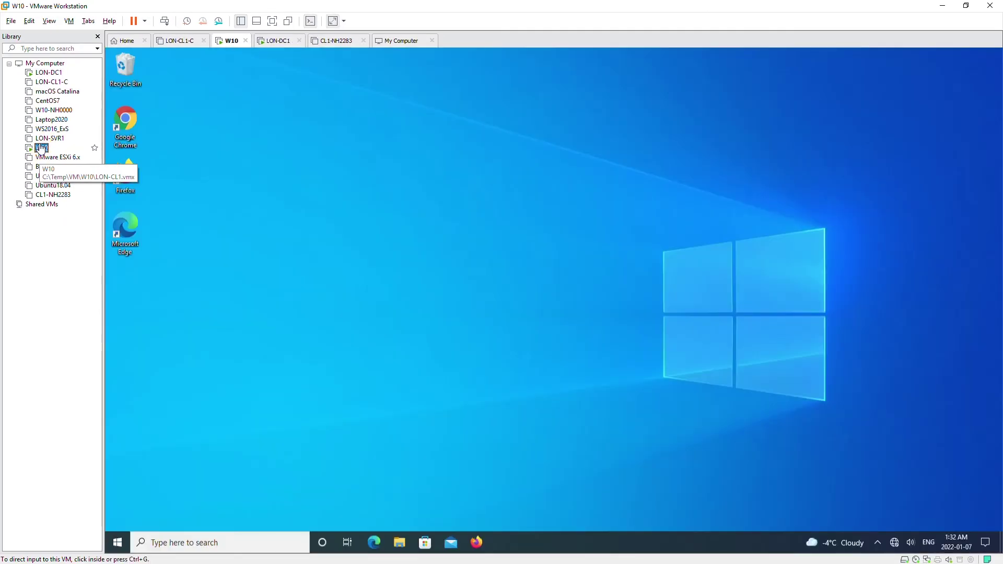
Launch cmd on W10 and run ipconfig, showing IPv4 172.16.0.39, mask 255.255.0.0, gateway 172.16.0.1
right_click(118, 542)
click(122, 544)
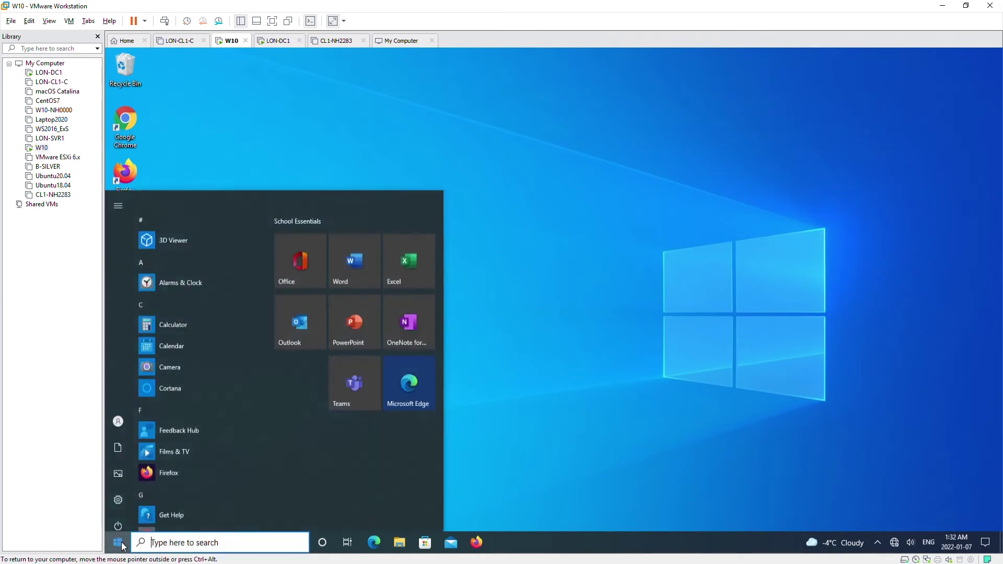
text(cmd)
key(Return)
text(ipconfig)
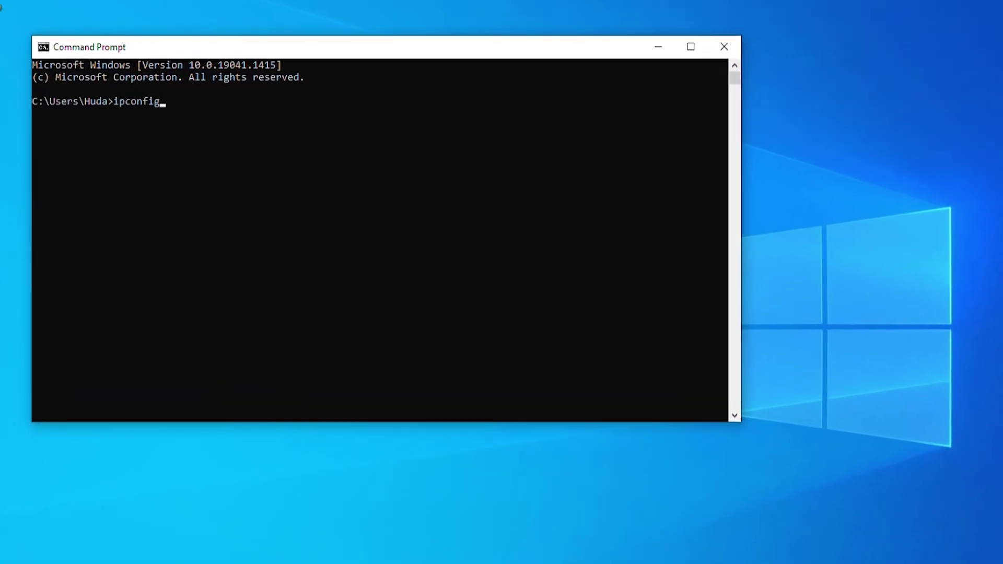
key(Return)
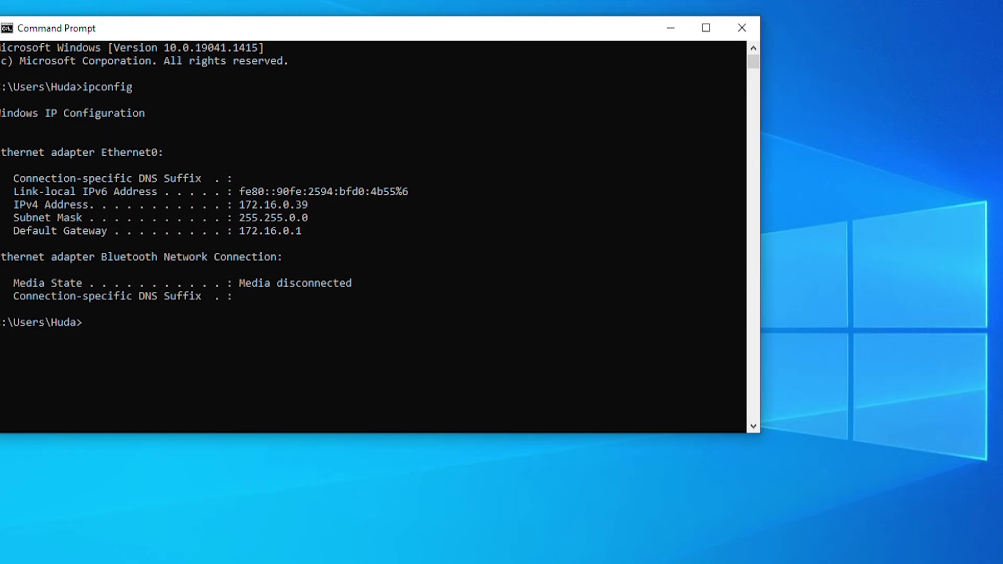
key(super)
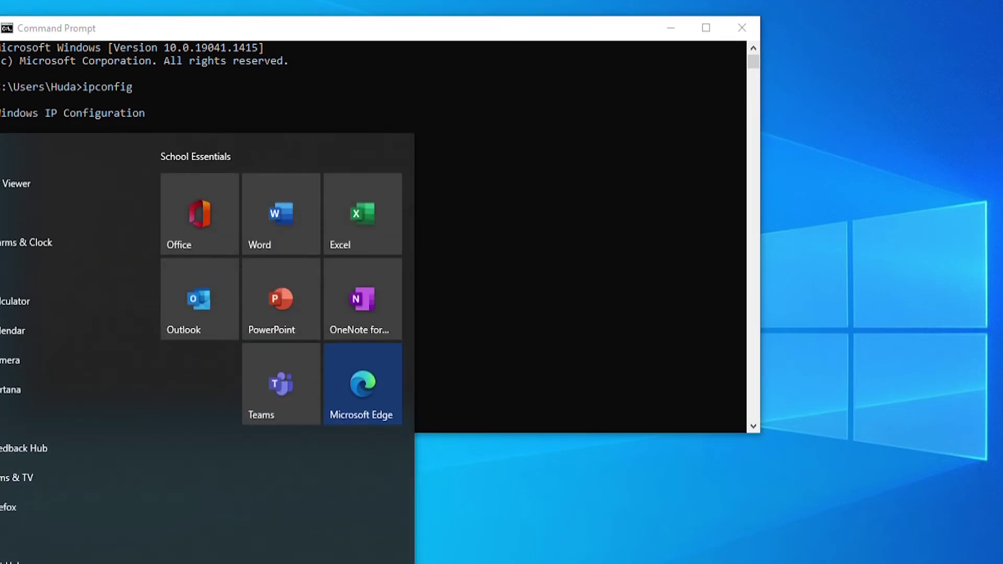
Turn off Windows Defender Firewall on W10 for both private and public networks
text(defen)
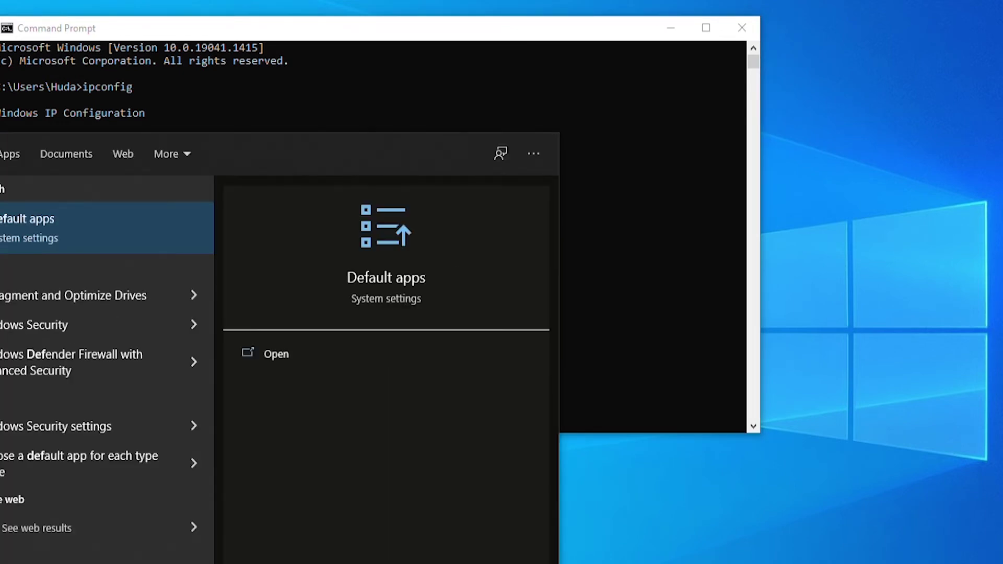
key(Return)
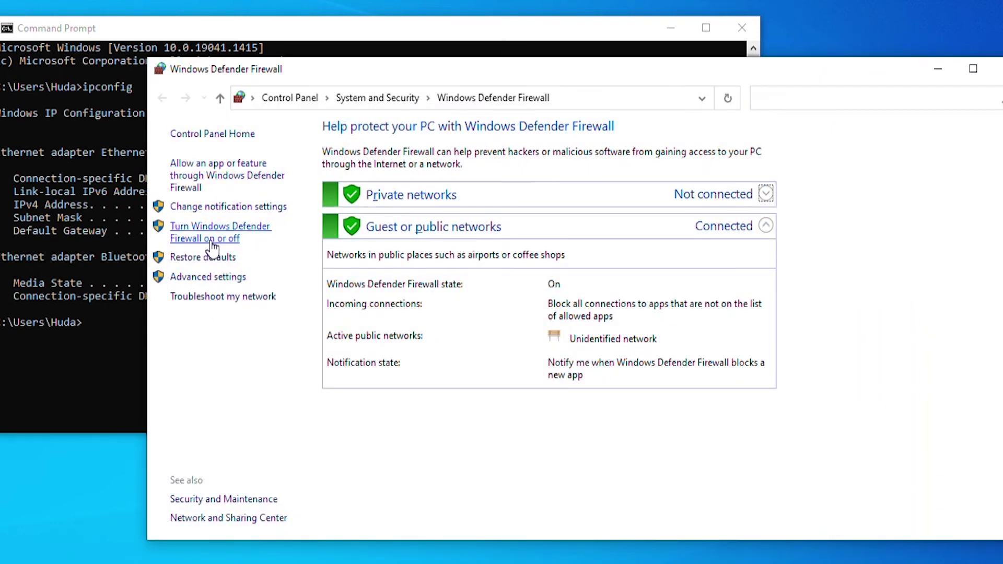
click(208, 238)
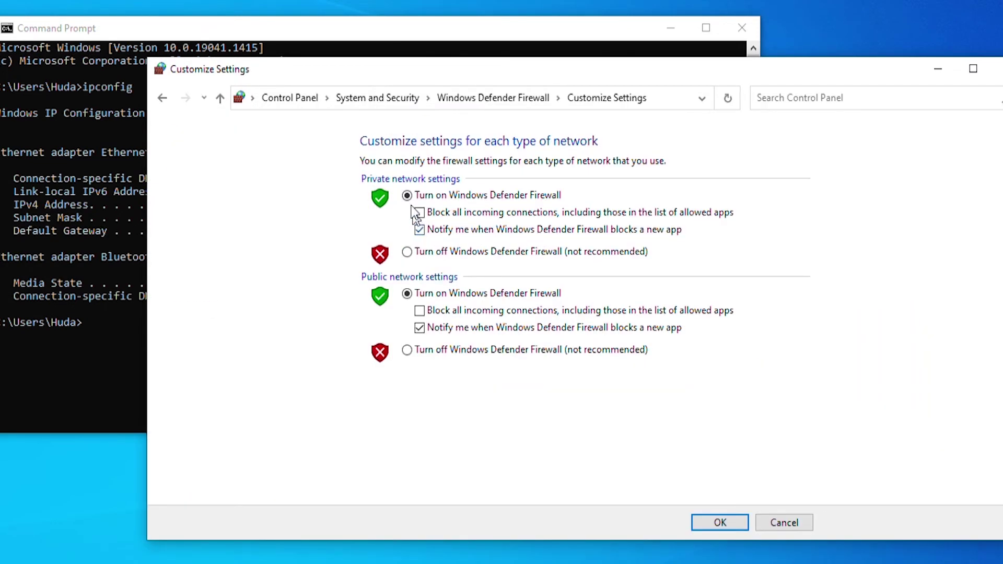
click(438, 251)
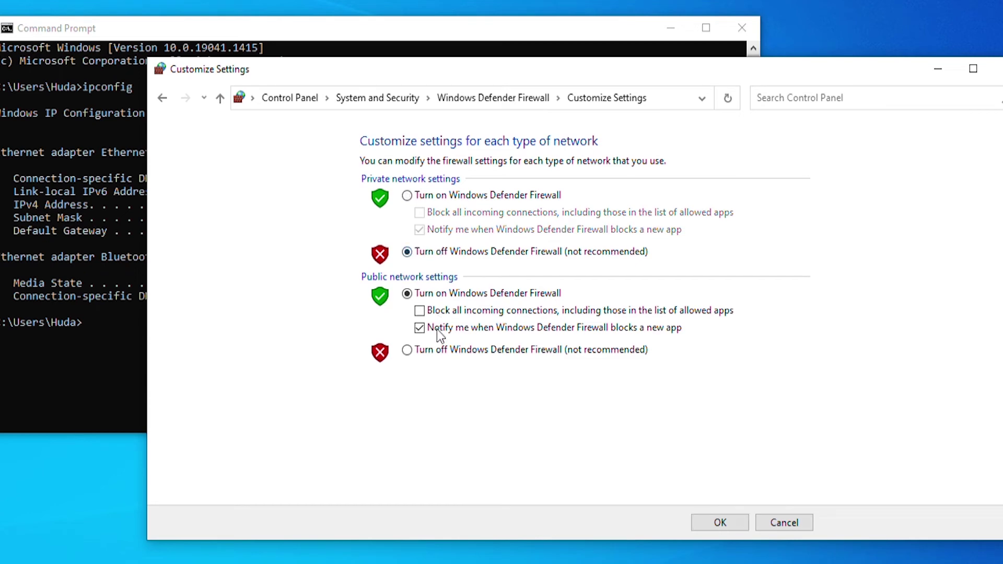
click(447, 350)
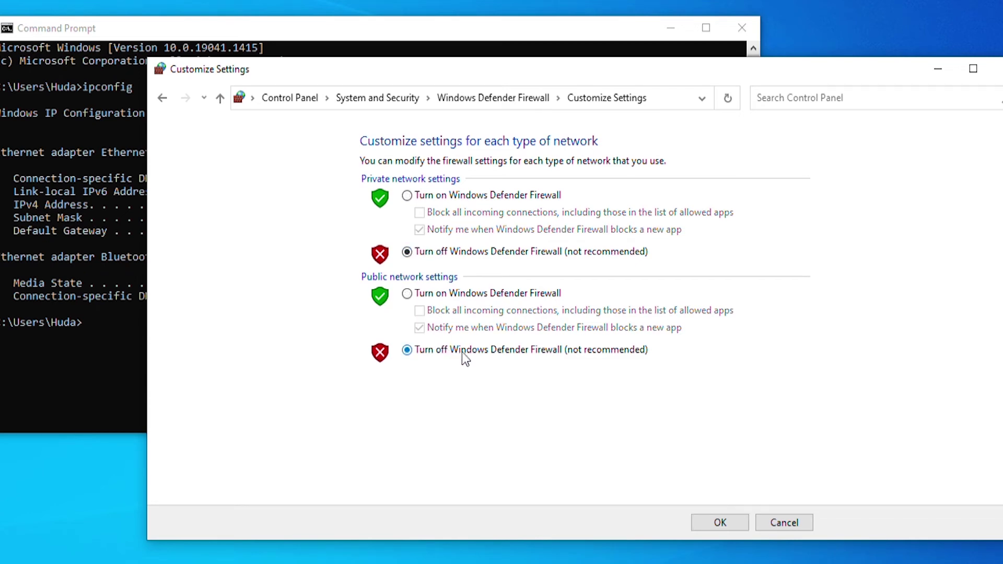
click(719, 523)
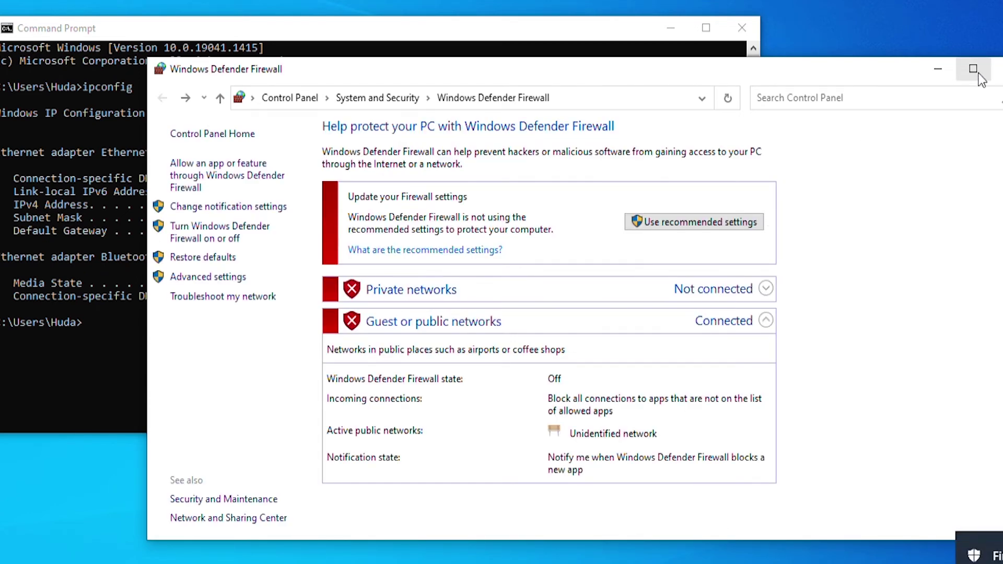
click(997, 69)
Re-run the ping to 172.16.0.39 from LON-DC1's Command Prompt, now getting replies
click(637, 191)
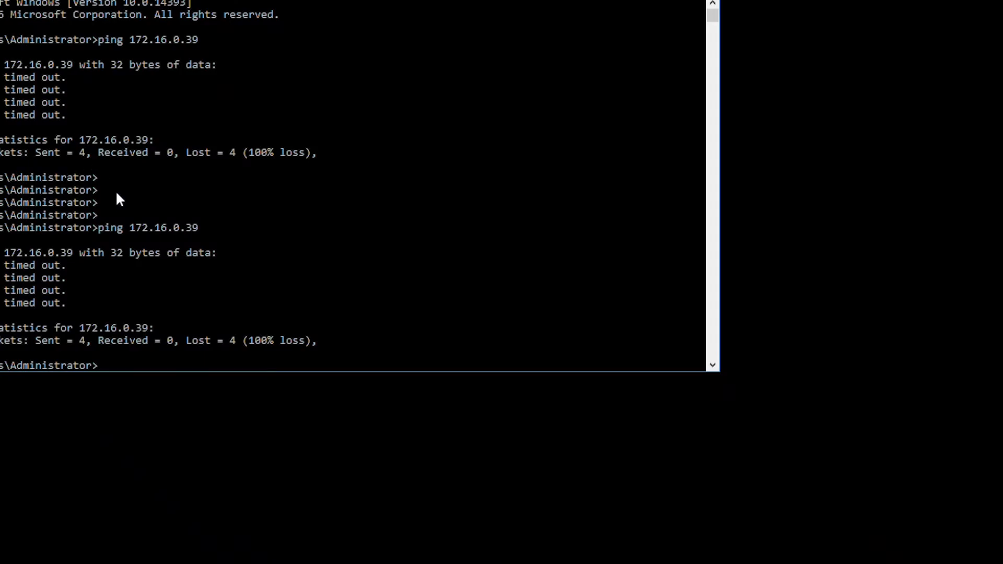
key(Up)
key(Return)
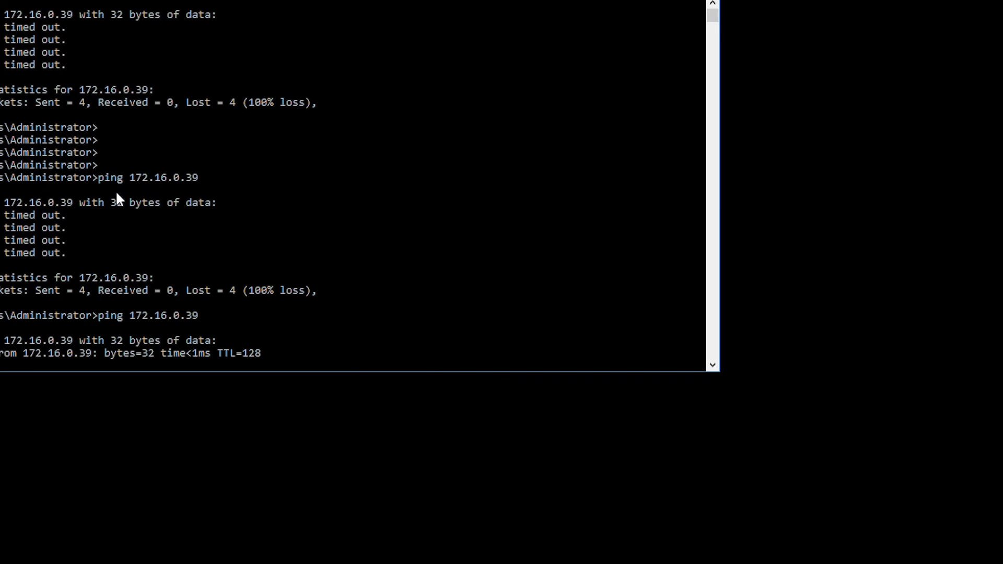
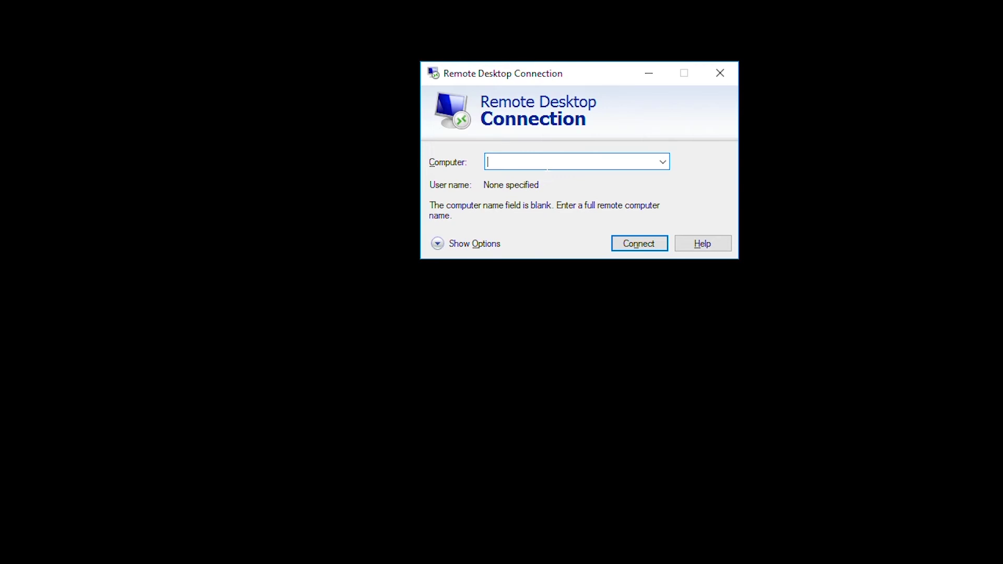
Connect to 172.16.0.39 and submit the ADATUM administrator password
text(172.1)
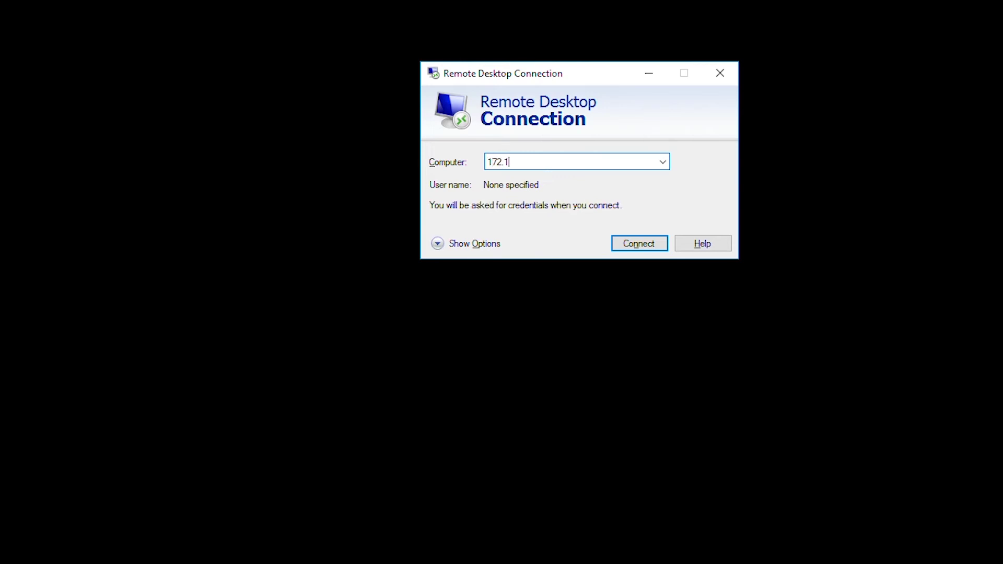
text(6.0.39)
click(639, 244)
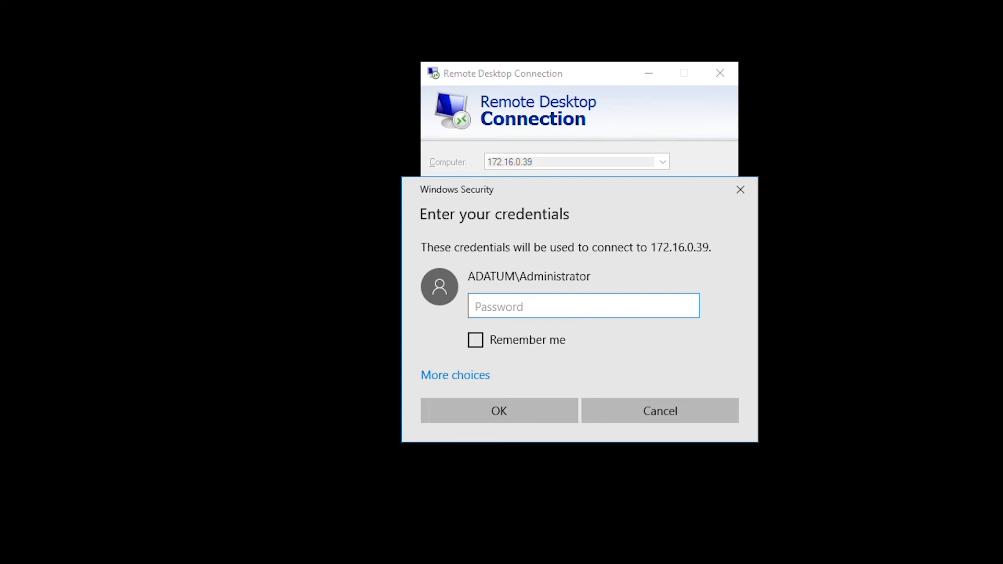
key(Return)
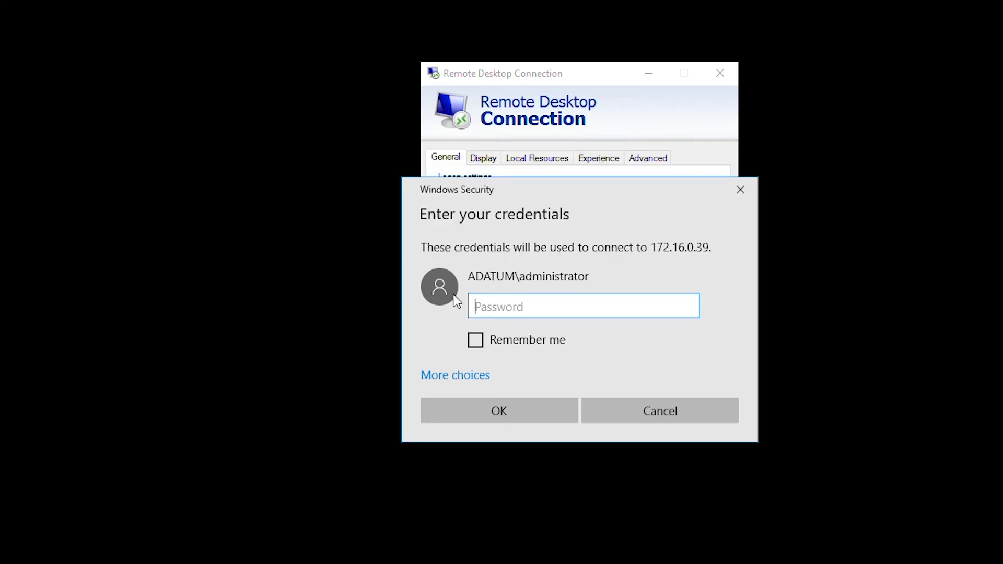
After the failed logon, choose to use a different account and switch to the W10 virtual machine
click(460, 377)
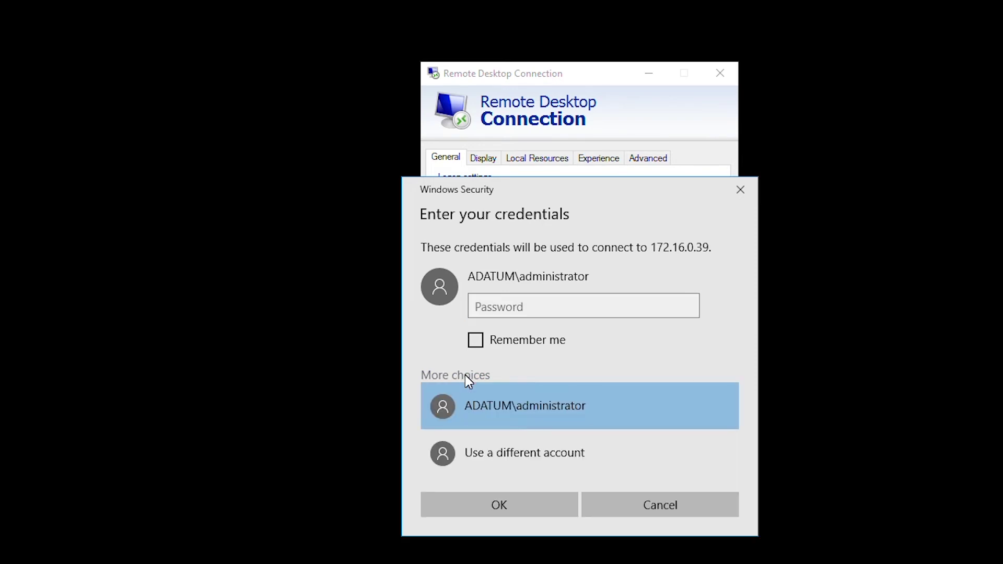
click(511, 460)
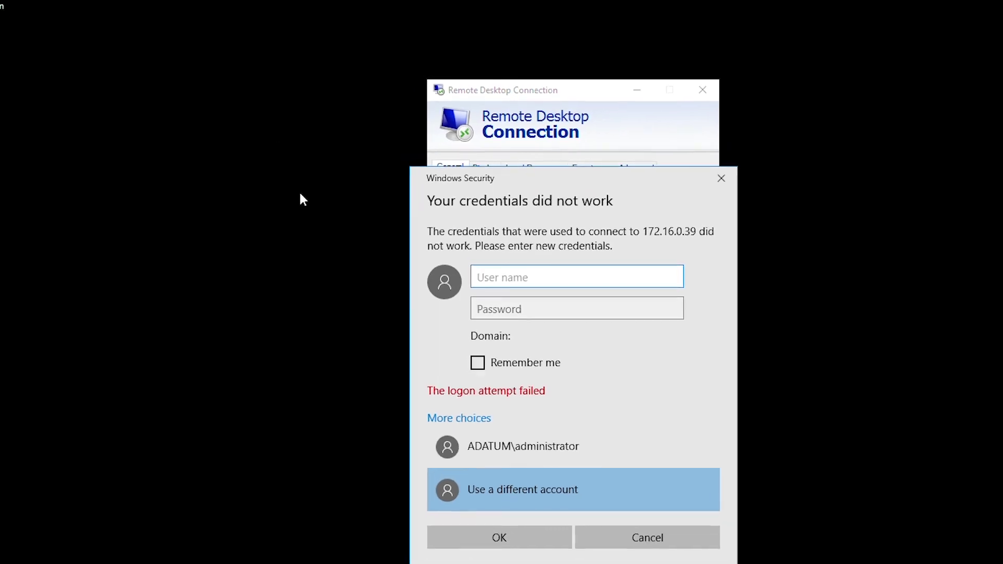
click(11, 139)
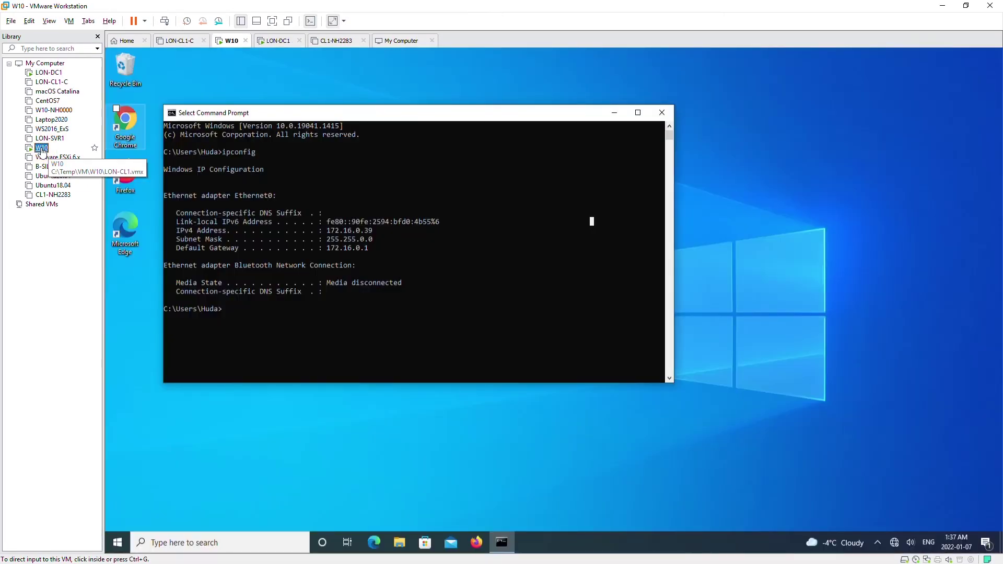
Copy the W10 device name DESKTOP-TTUS7OI from its System page, then return to LON-DC1
click(118, 543)
right_click(119, 544)
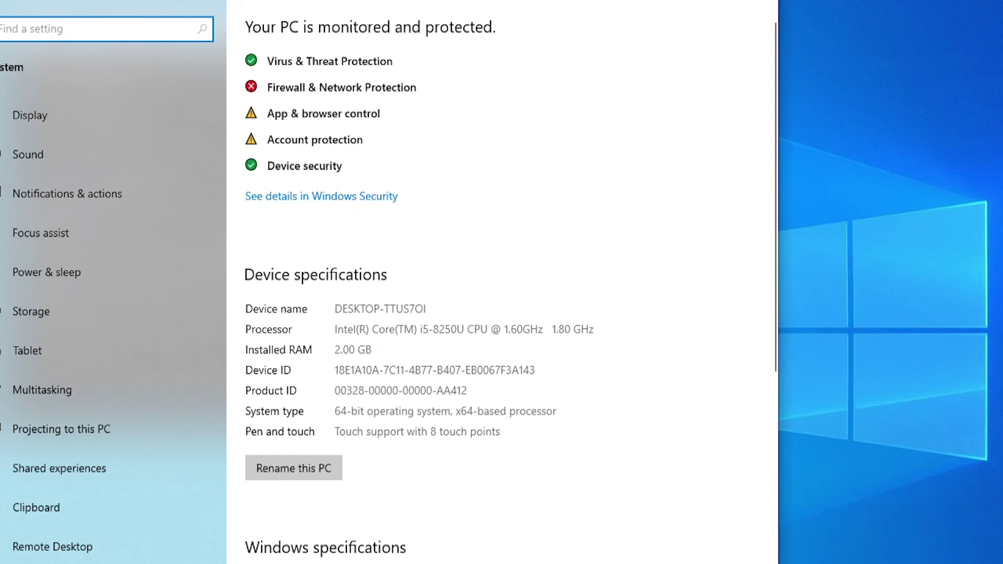
drag(334, 310, 426, 308)
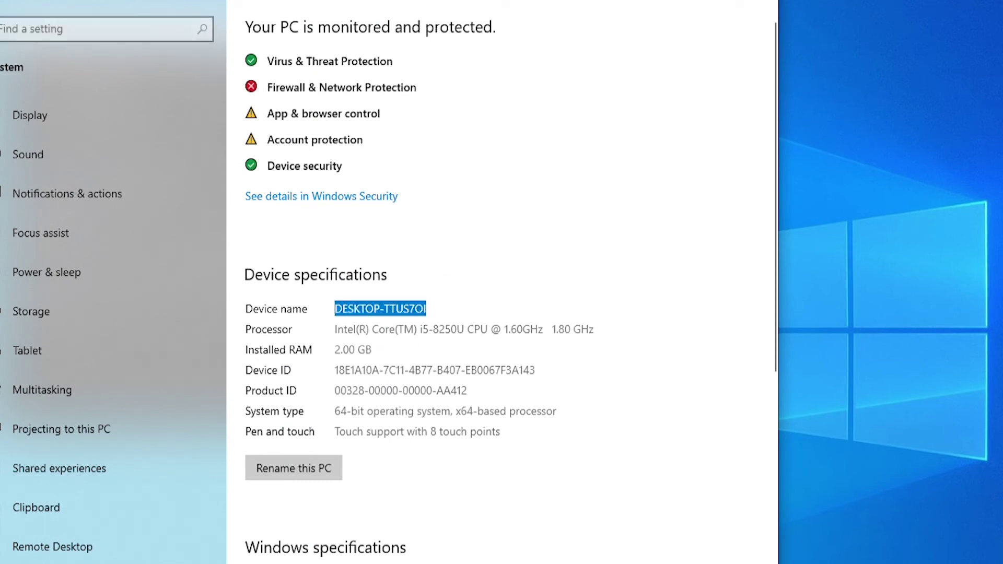
right_click(404, 304)
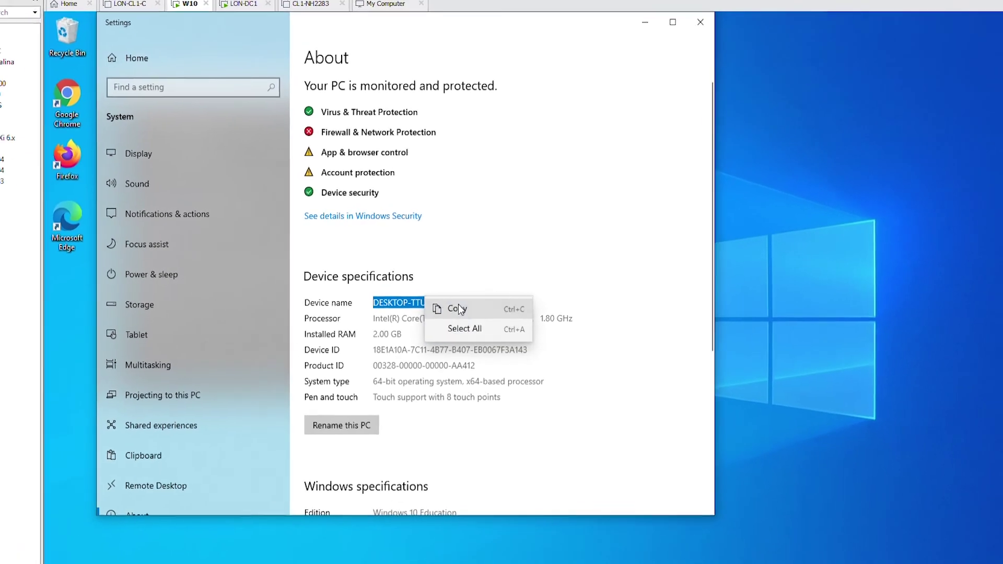
click(460, 309)
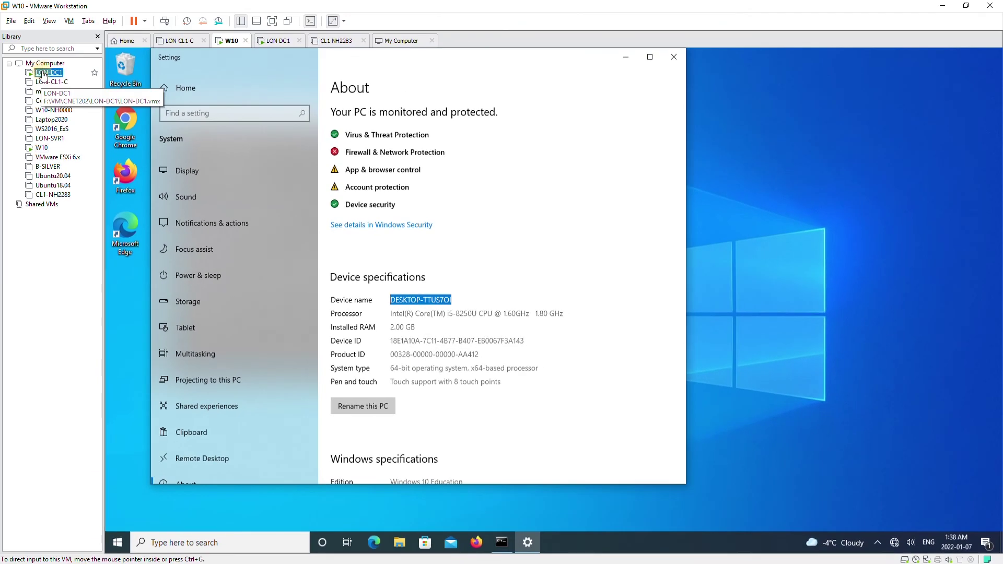
click(48, 72)
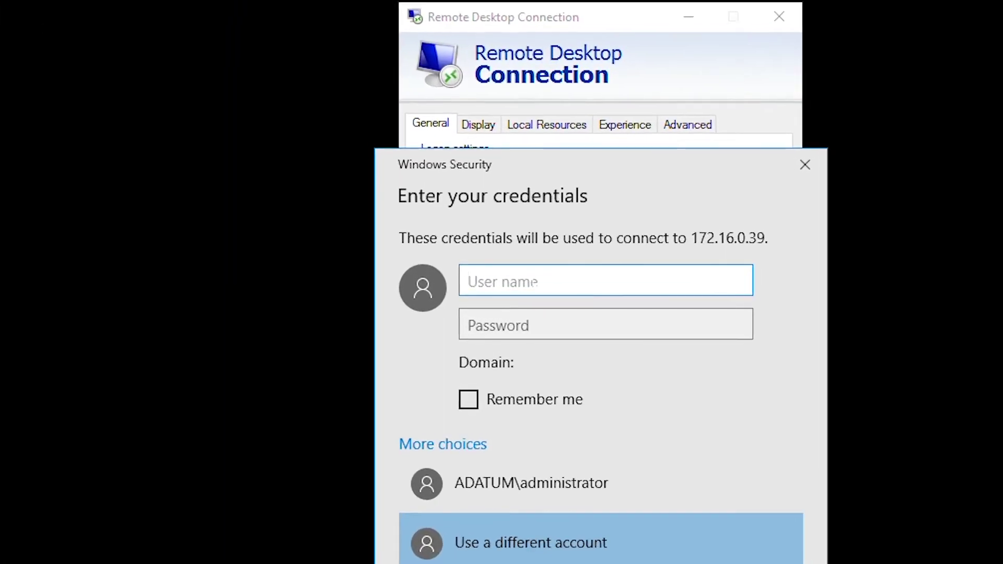
Sign in as DESKTOP-TTUS7OI\administrator with that account's password
text(DESKTOP-TTUS7OI)
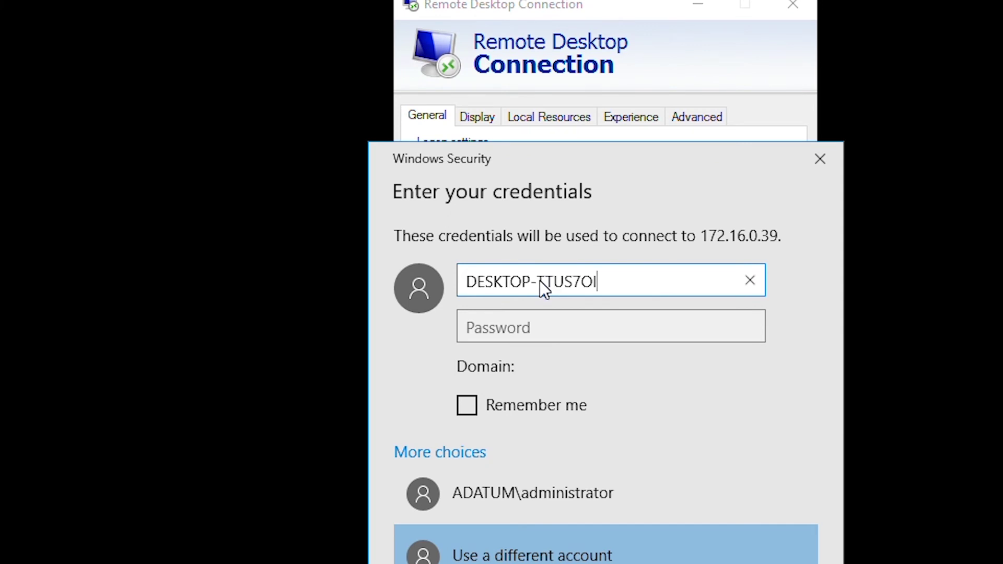
text(\adm)
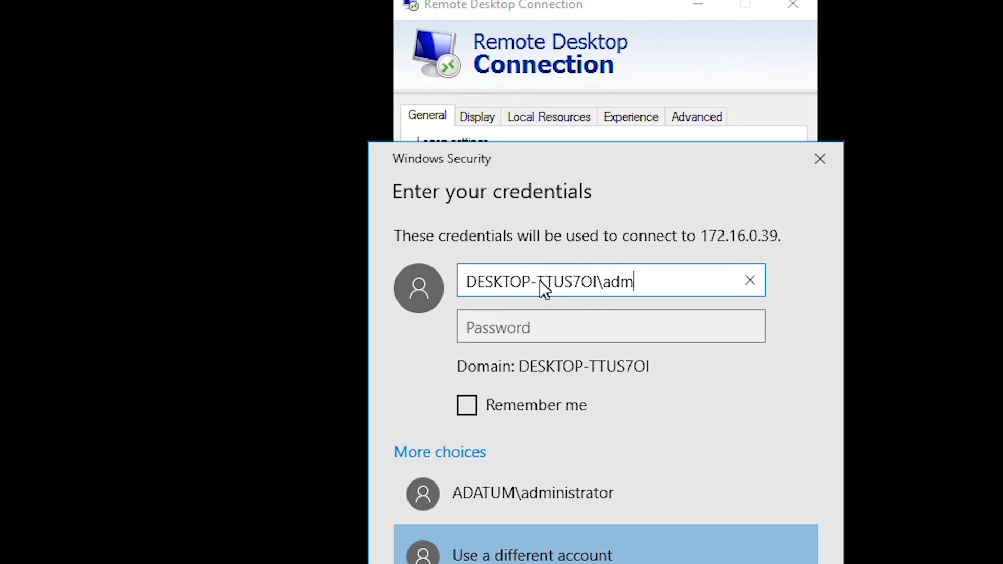
text(inistrator)
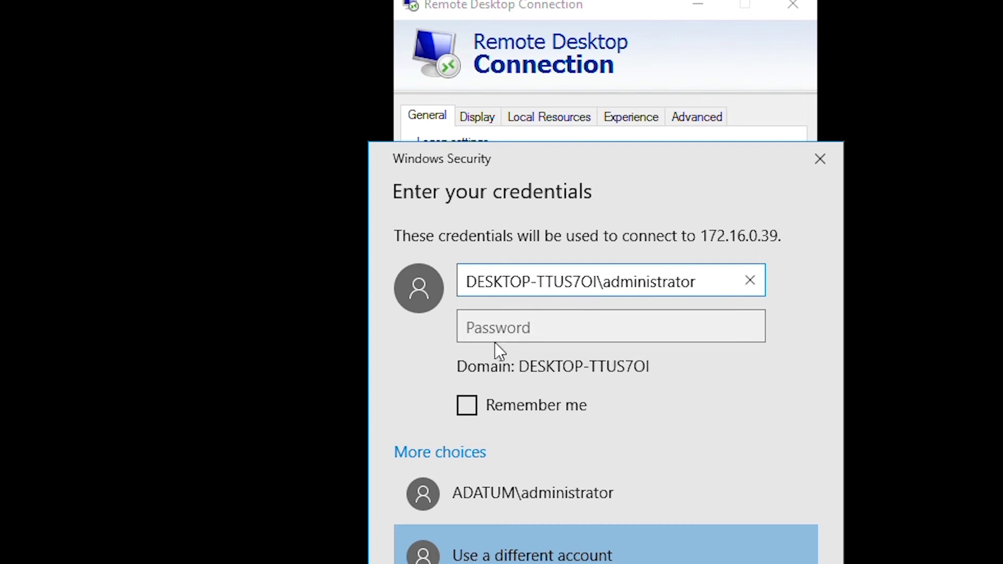
click(526, 327)
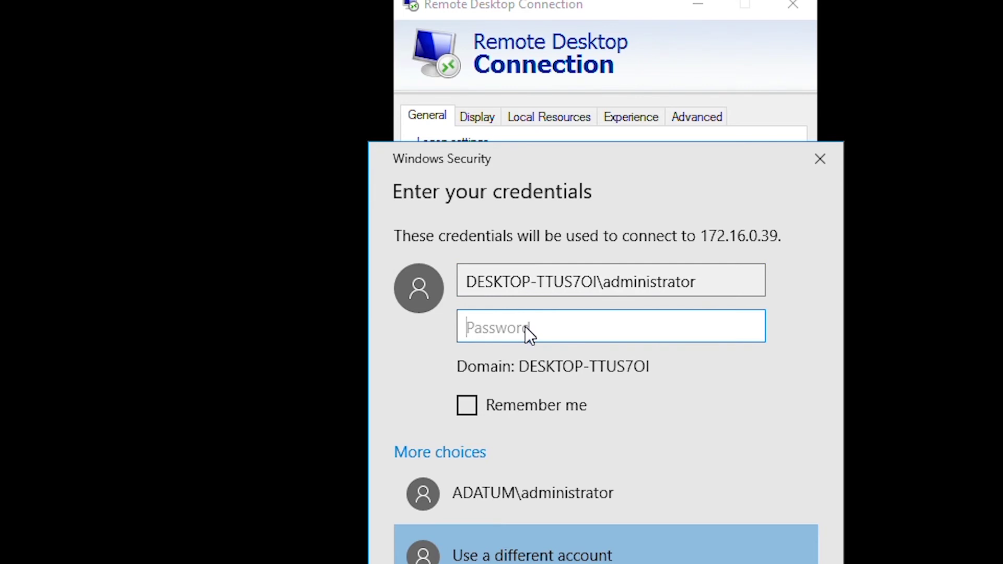
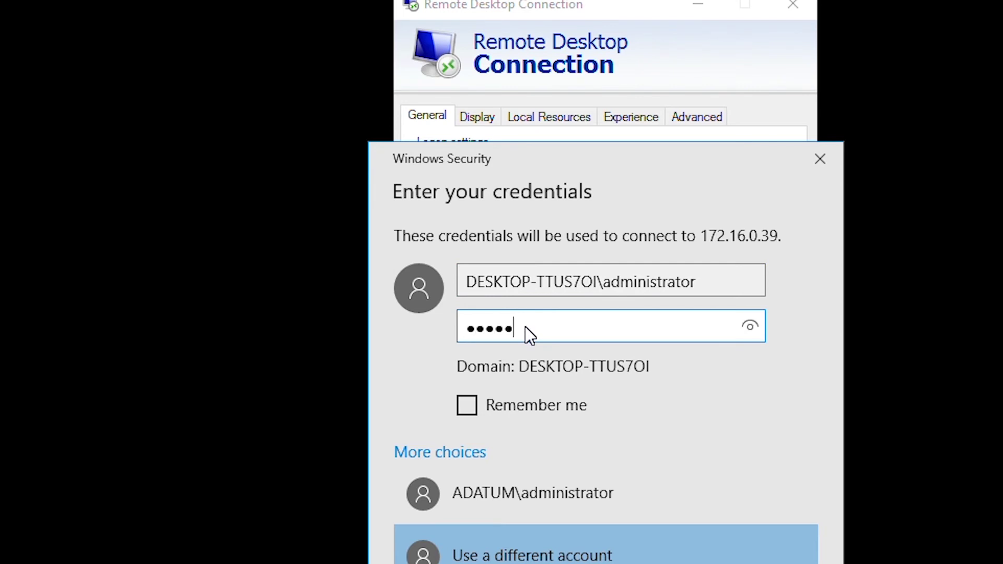
key(Return)
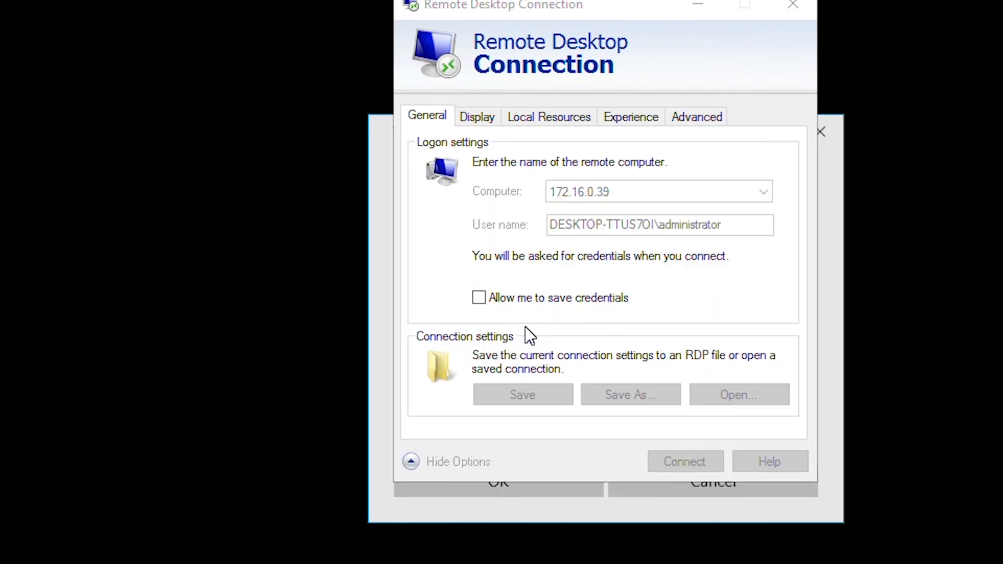
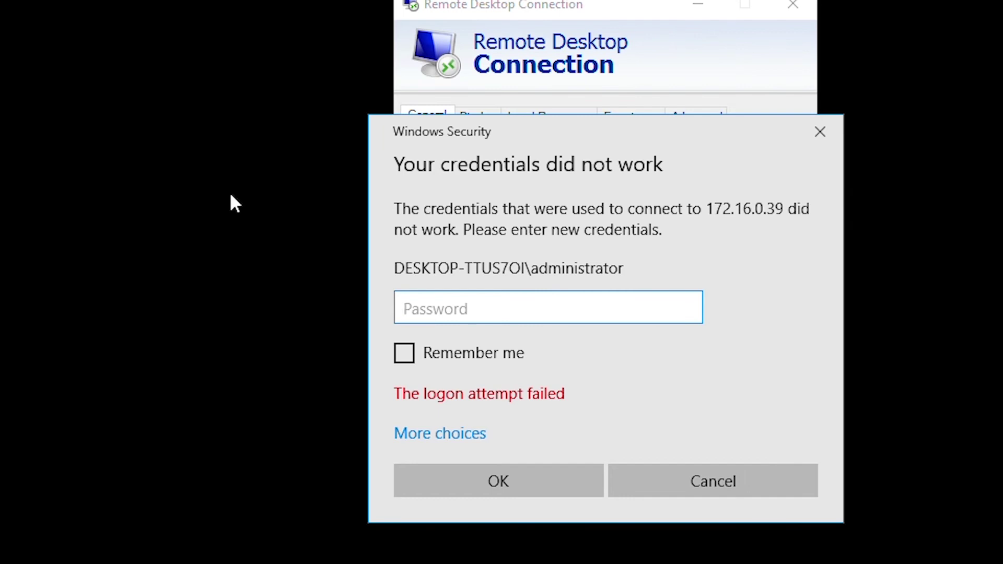
Switch the 172.16.0.39 credential prompt to a different account, entering its user name and password
click(457, 434)
click(558, 543)
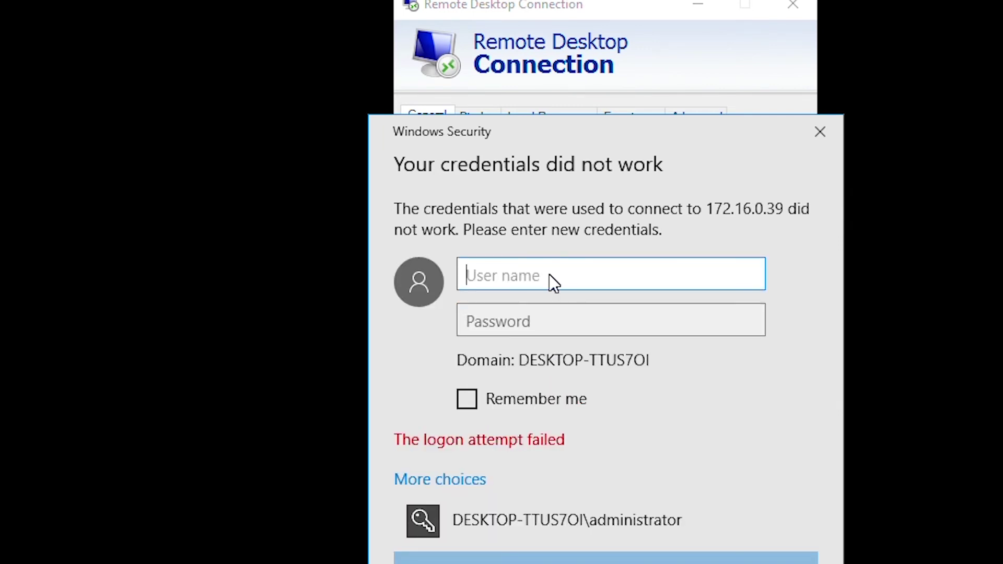
text(huda)
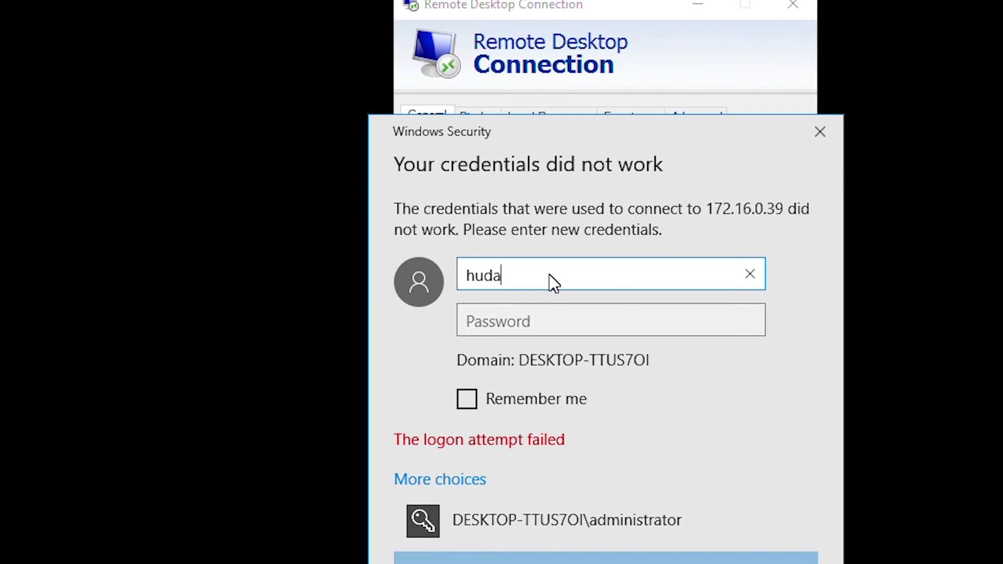
click(601, 318)
text(*****)
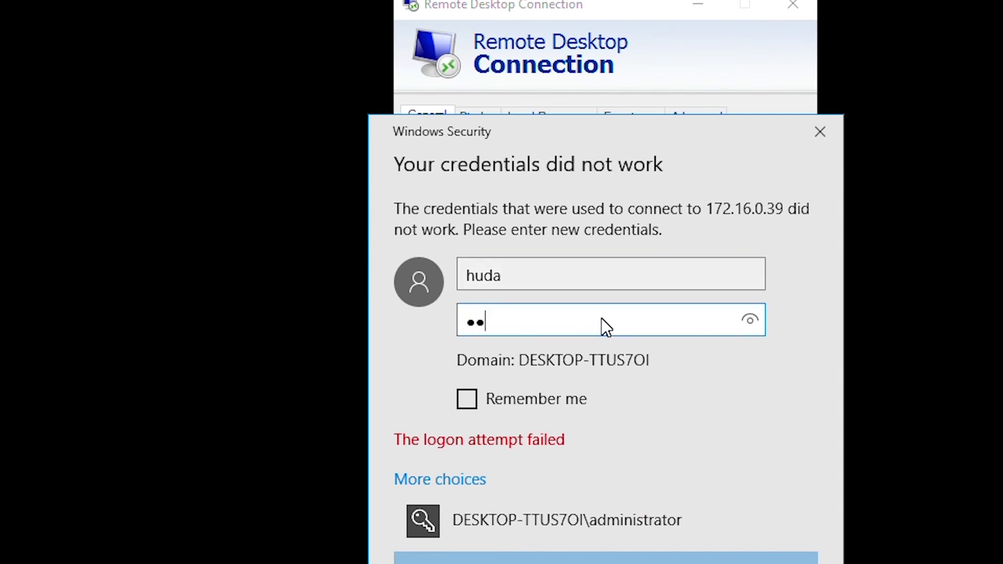
text(***)
click(476, 277)
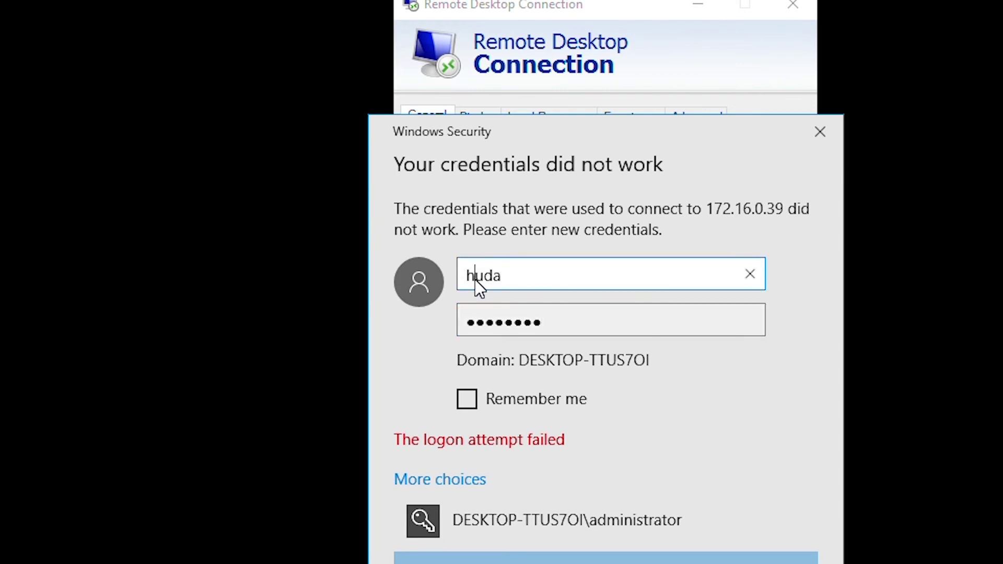
click(563, 322)
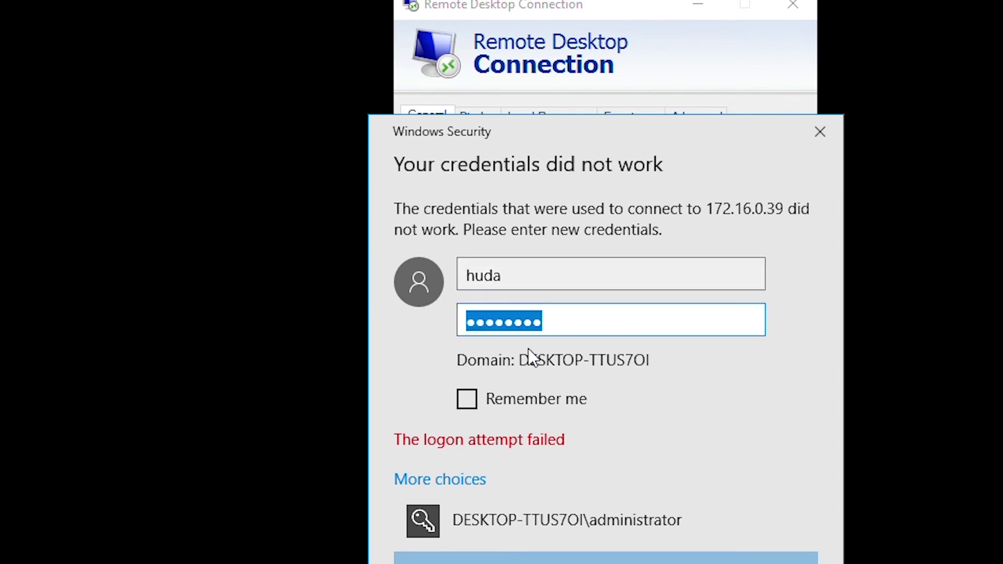
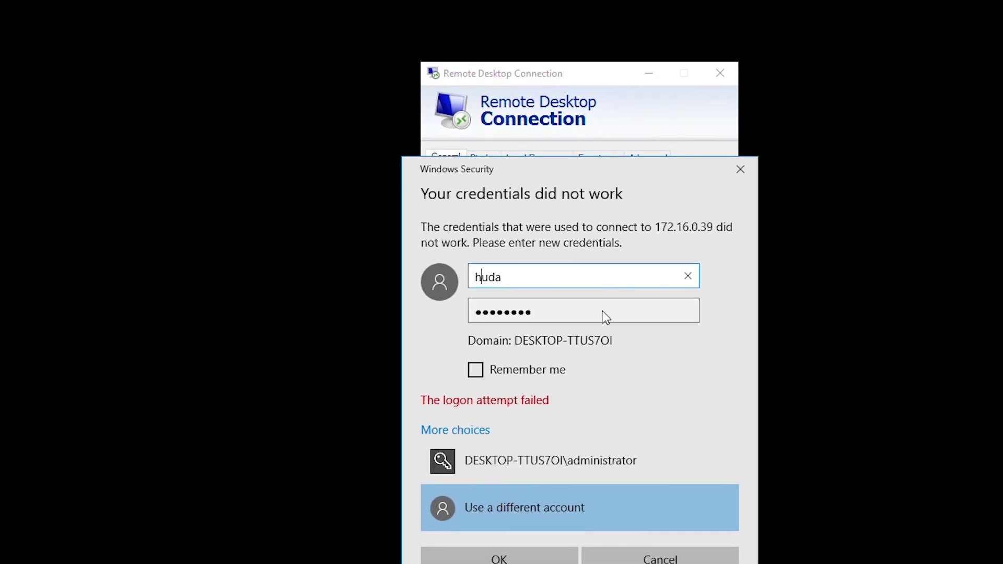
Submit the re-entered credentials for 172.16.0.39 and accept the untrusted certificate warning
click(499, 558)
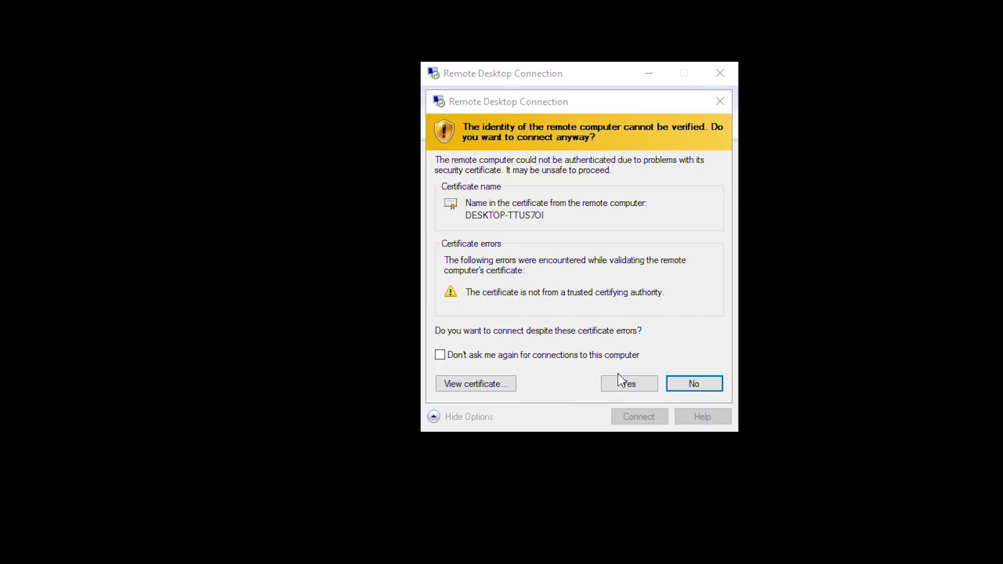
click(630, 385)
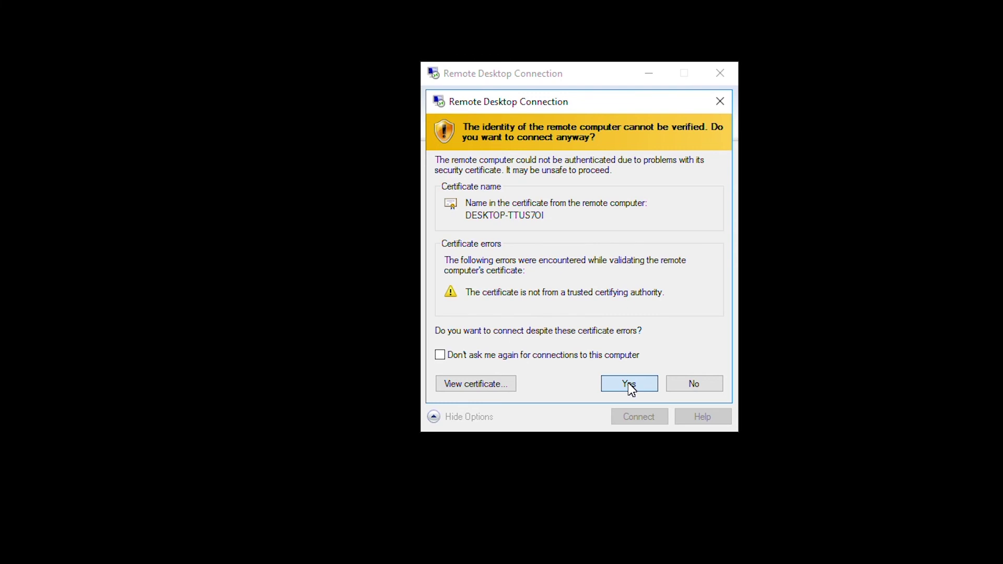
click(630, 385)
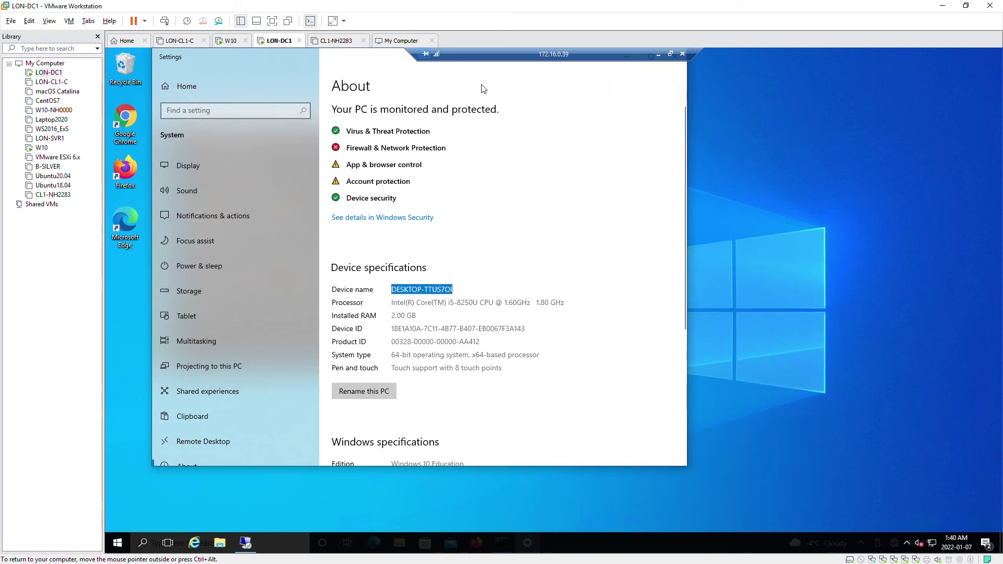
Move the remote Settings window aside, then close both Settings and Command Prompt
click(795, 137)
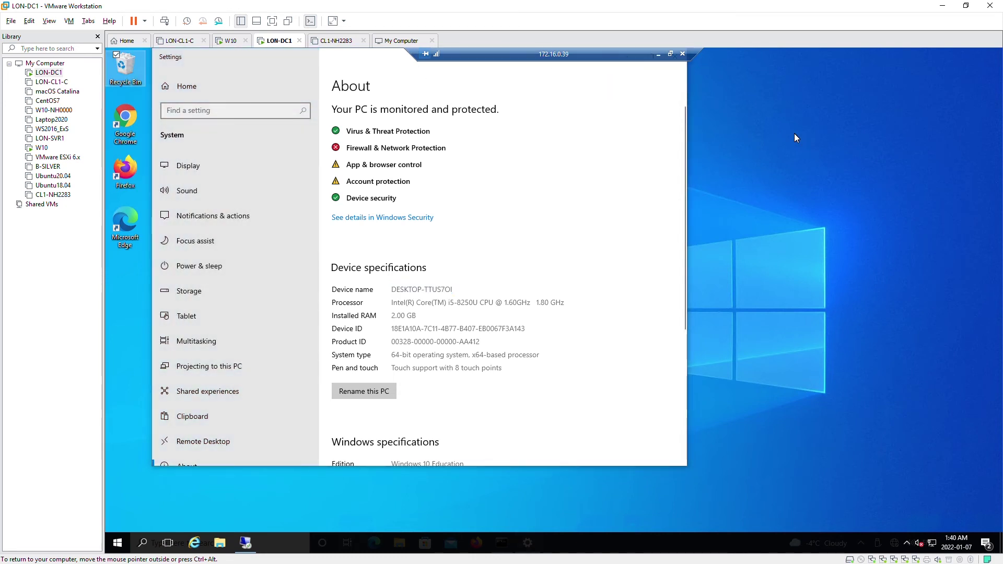
drag(287, 56, 364, 152)
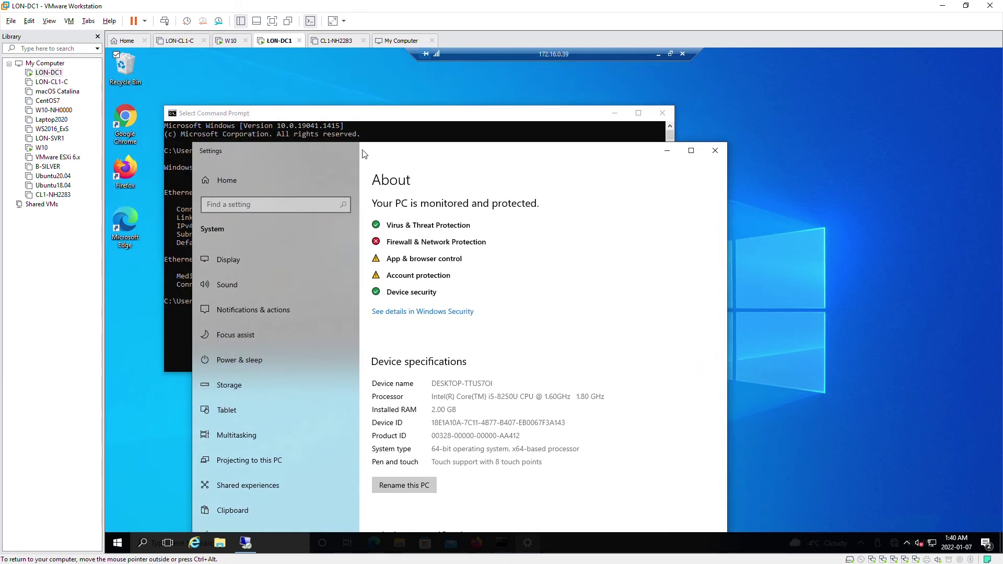
click(717, 151)
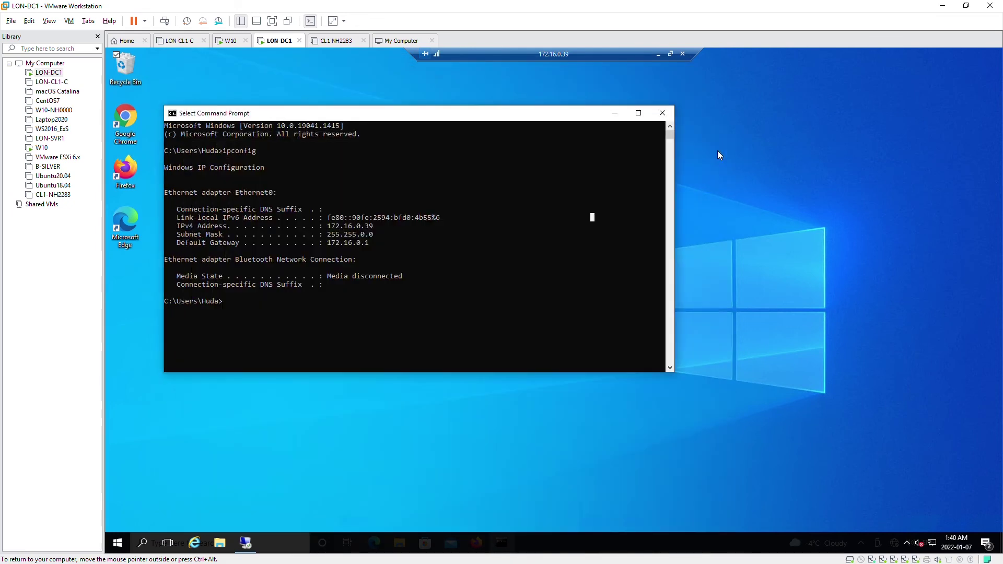
click(663, 112)
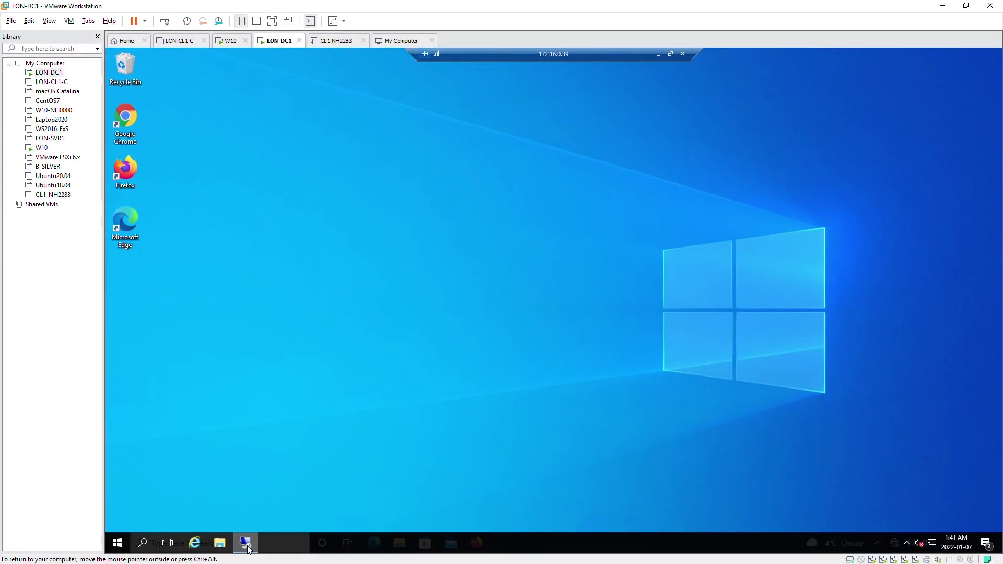
Restore the remote session from full screen to a window
click(671, 54)
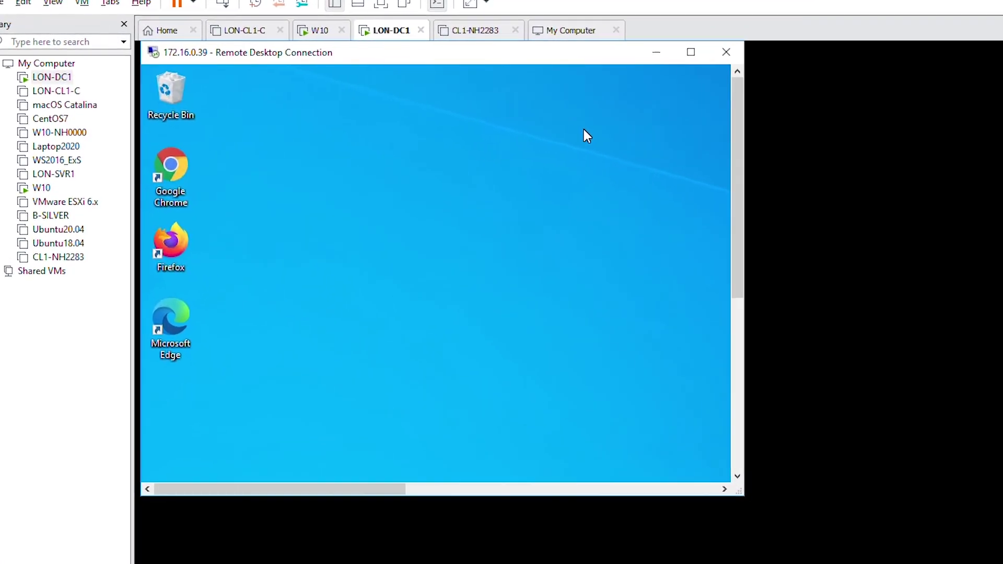
click(750, 343)
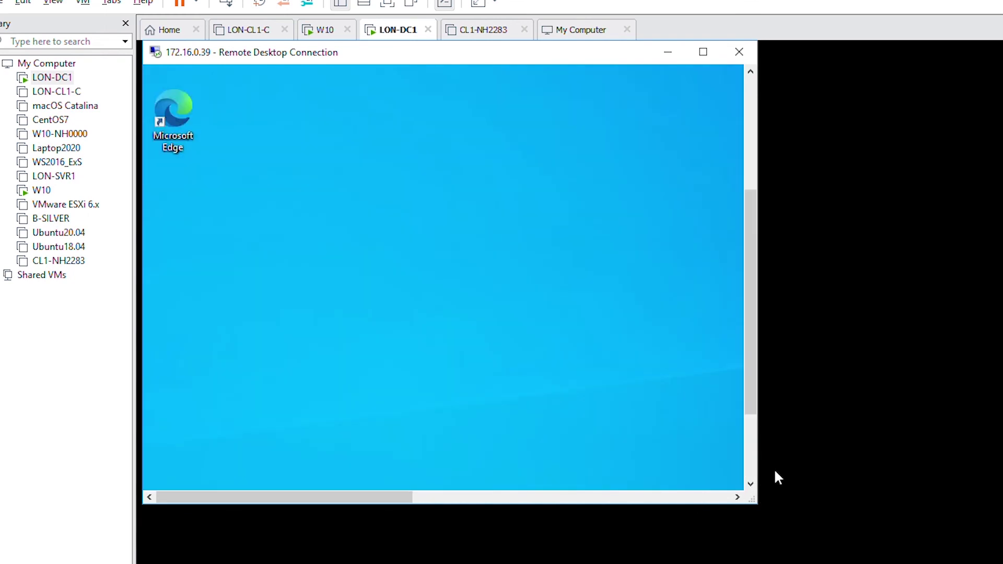
click(750, 460)
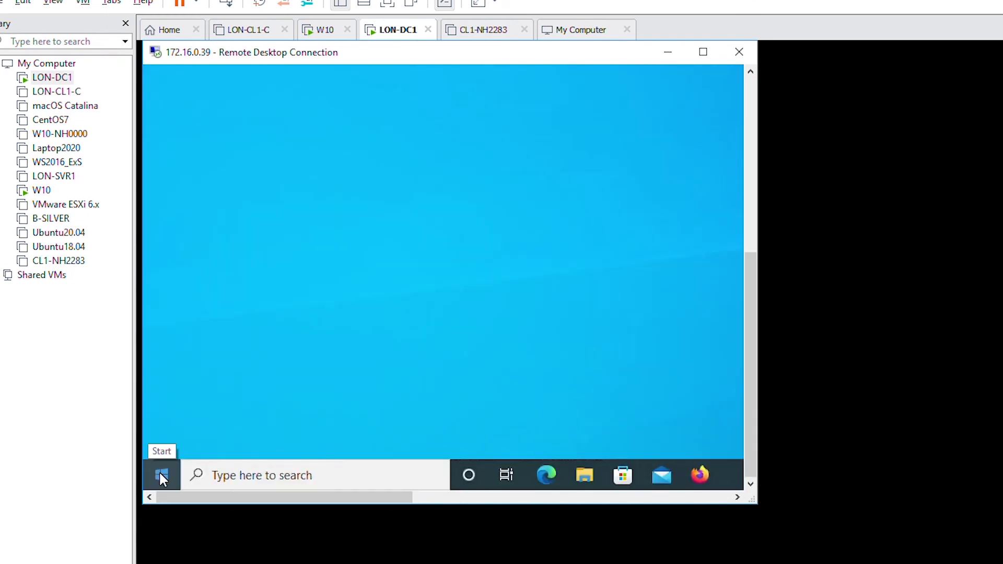
Open and dismiss the remote Start menu, then close the Remote Desktop window
click(161, 475)
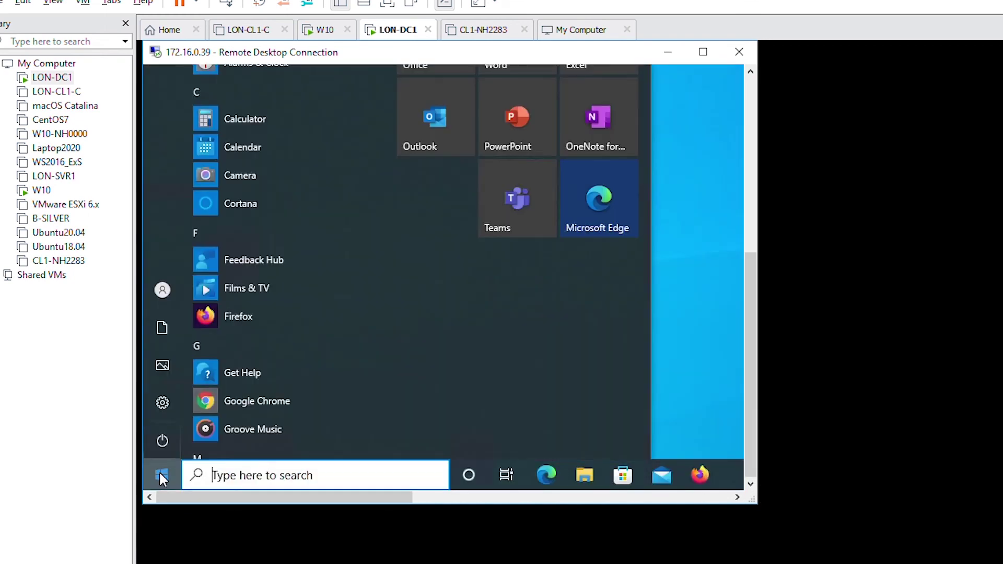
click(729, 100)
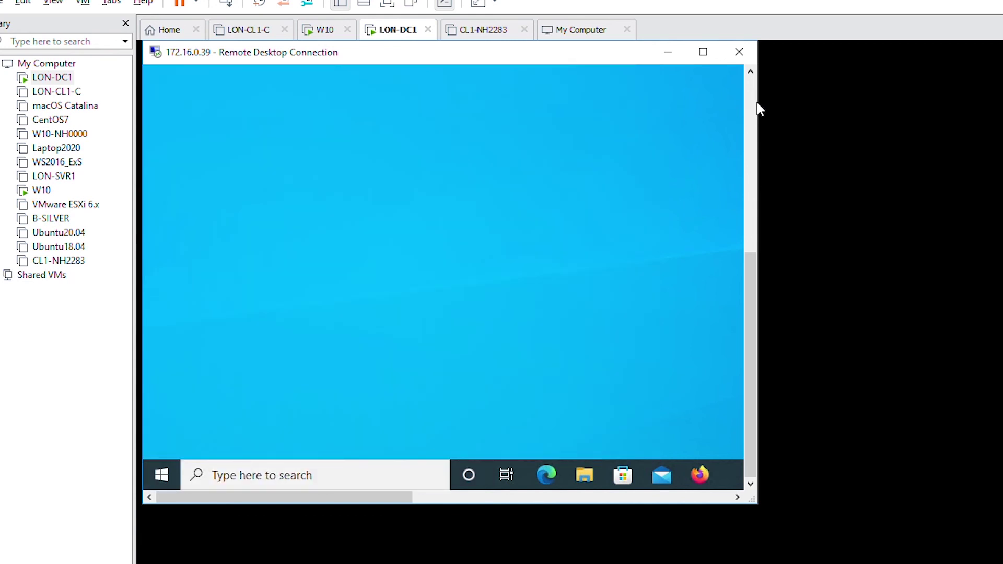
click(752, 105)
click(751, 83)
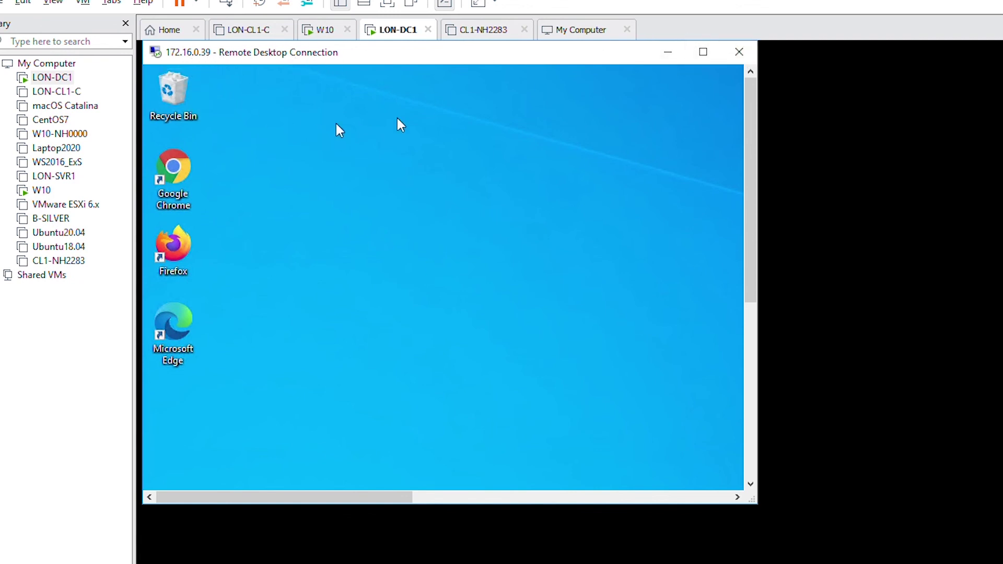
click(736, 52)
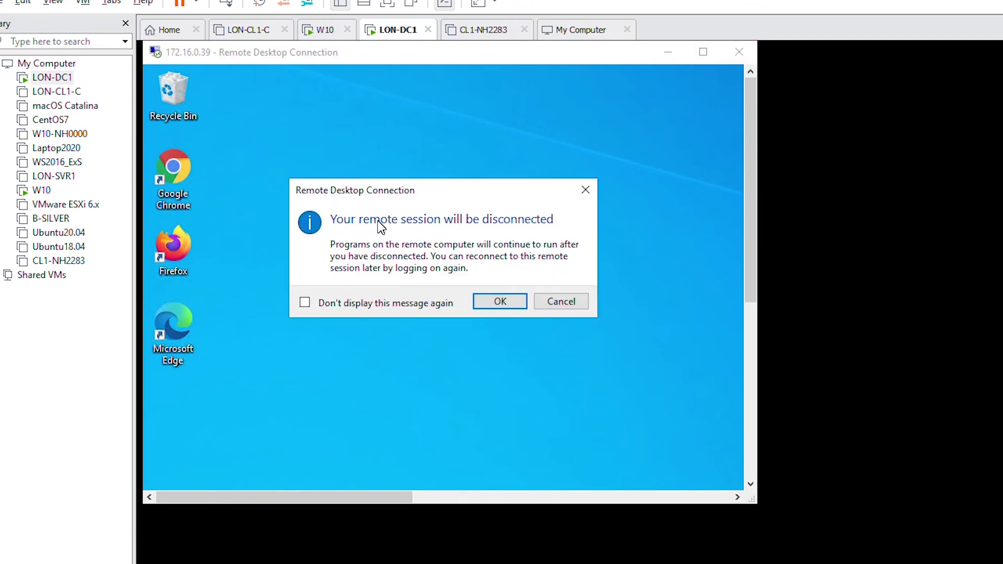
Confirm the disconnect, dismiss the Default.rdp save error, and toggle the server's Start menu
click(502, 305)
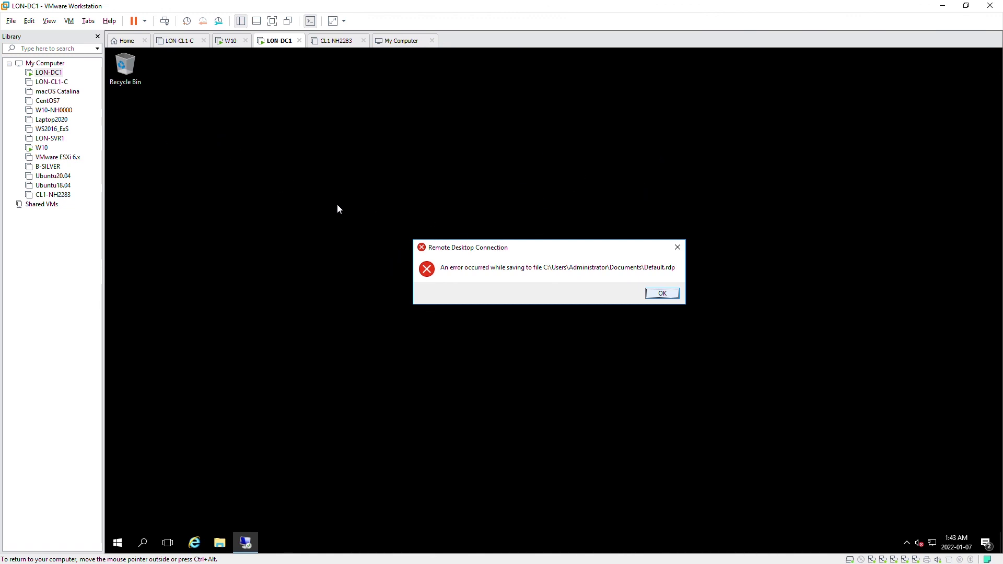
click(652, 293)
click(117, 543)
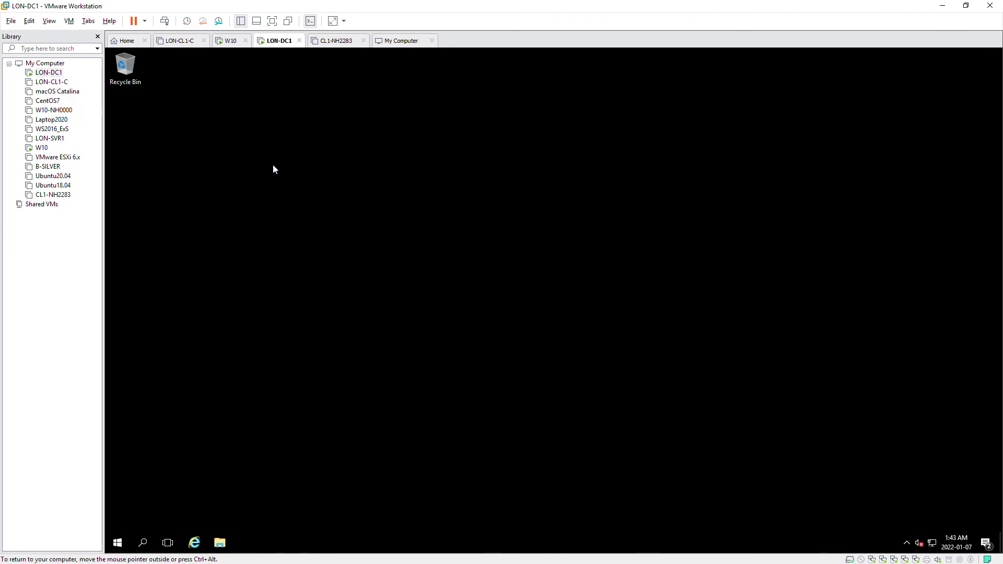
click(118, 542)
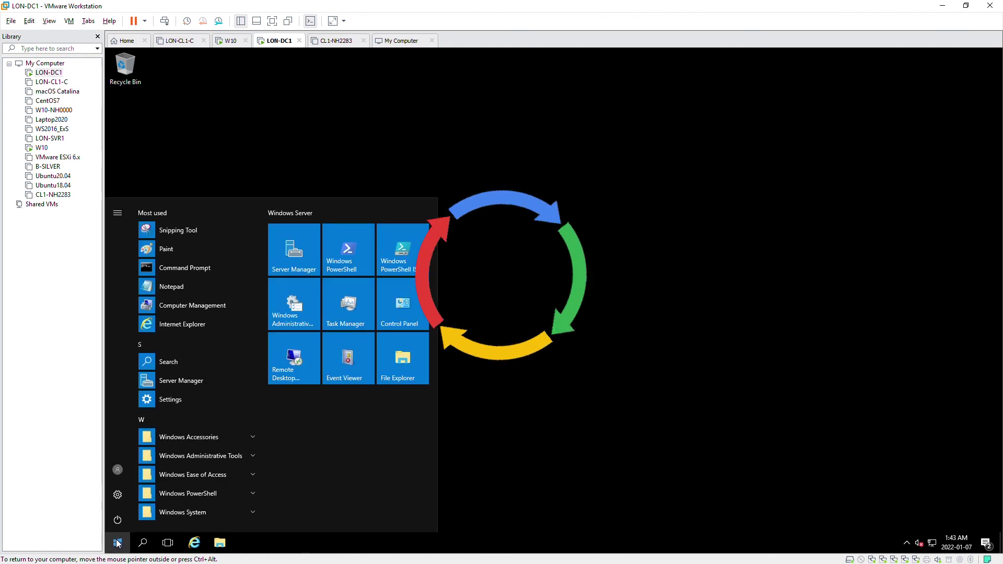
click(526, 338)
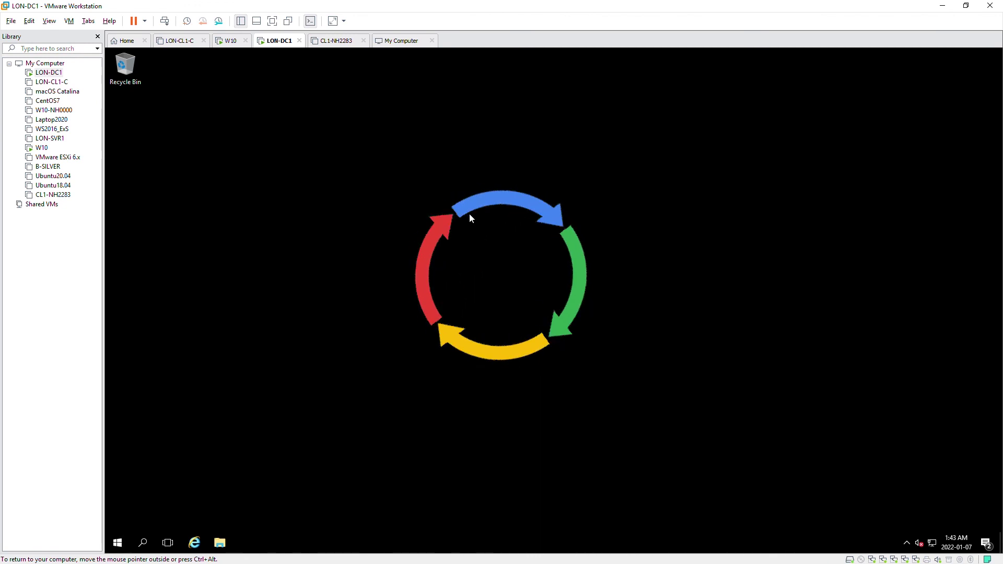